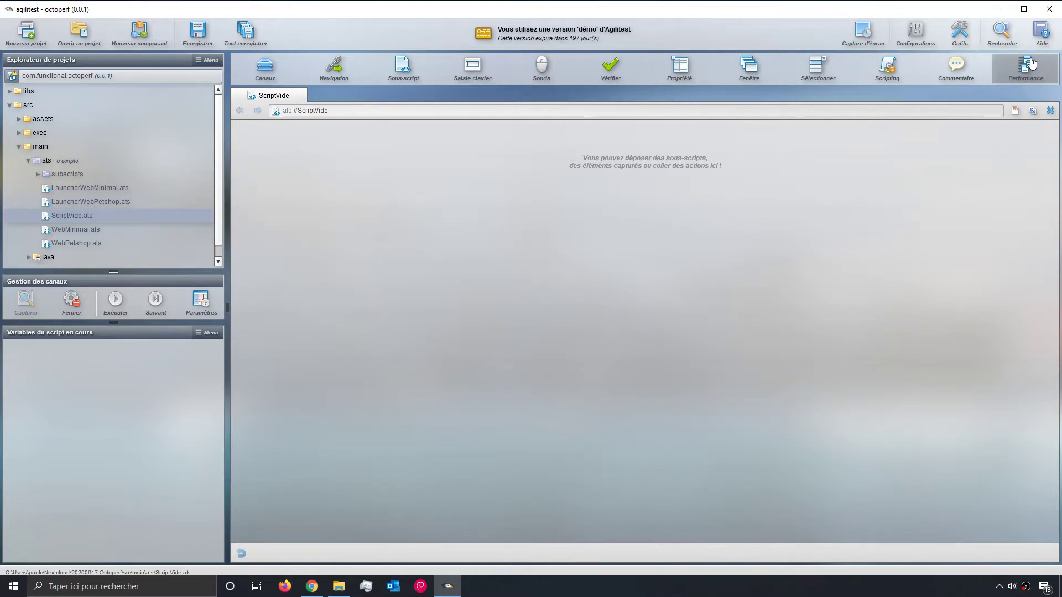
Step: Open the ATS configuration file from the Agilitest settings and examine its performance block, including the octoperf, idle and blacklist entries
{"action": "left_click", "coordinate": [917, 45]}
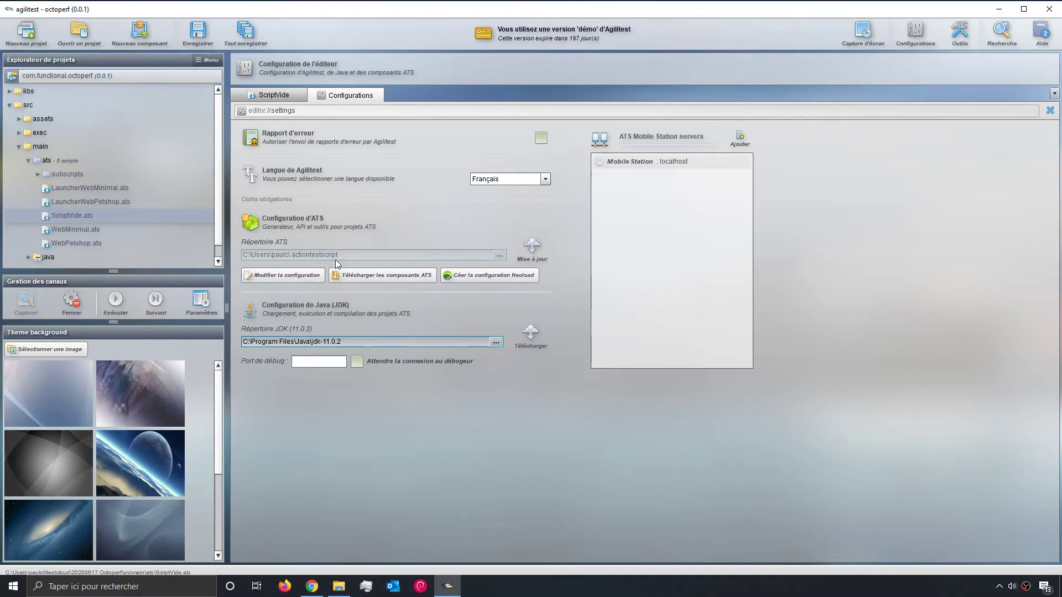
{"action": "left_click", "coordinate": [300, 278]}
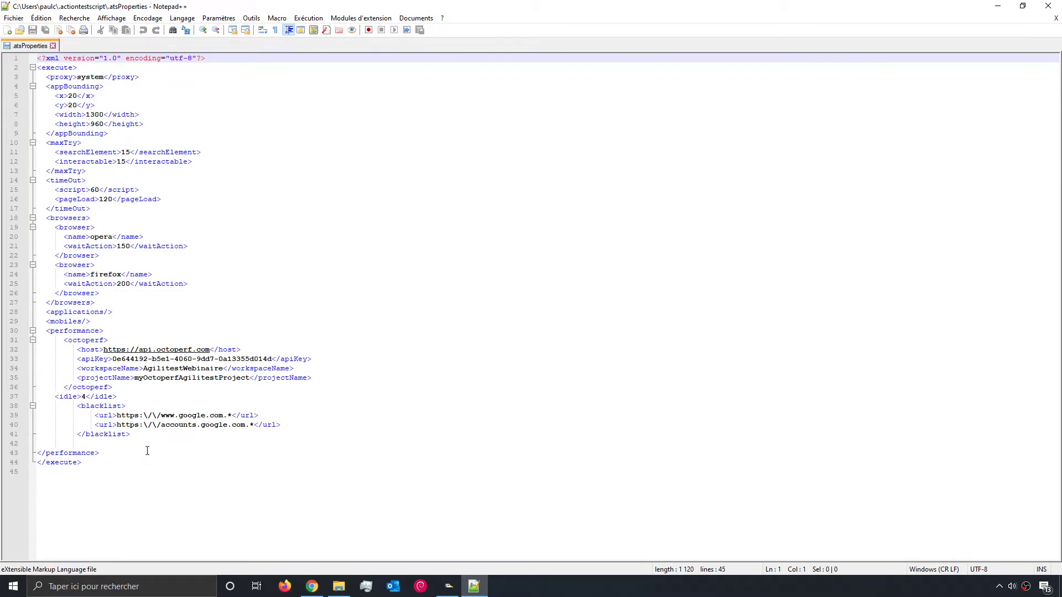
{"action": "left_click_drag", "start_coordinate": [111, 455], "coordinate": [15, 332]}
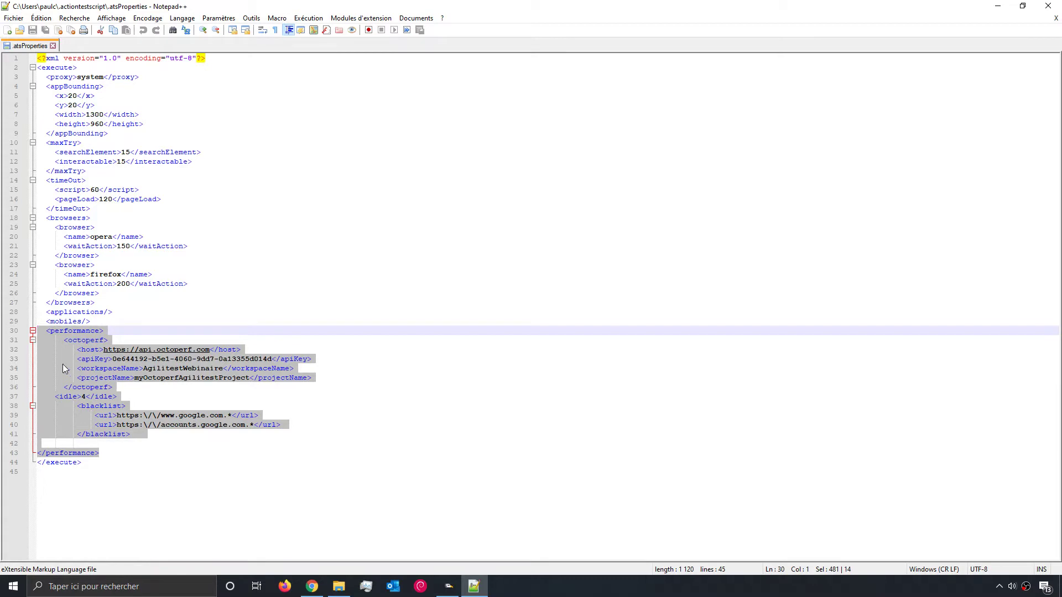
{"action": "left_click", "coordinate": [81, 330]}
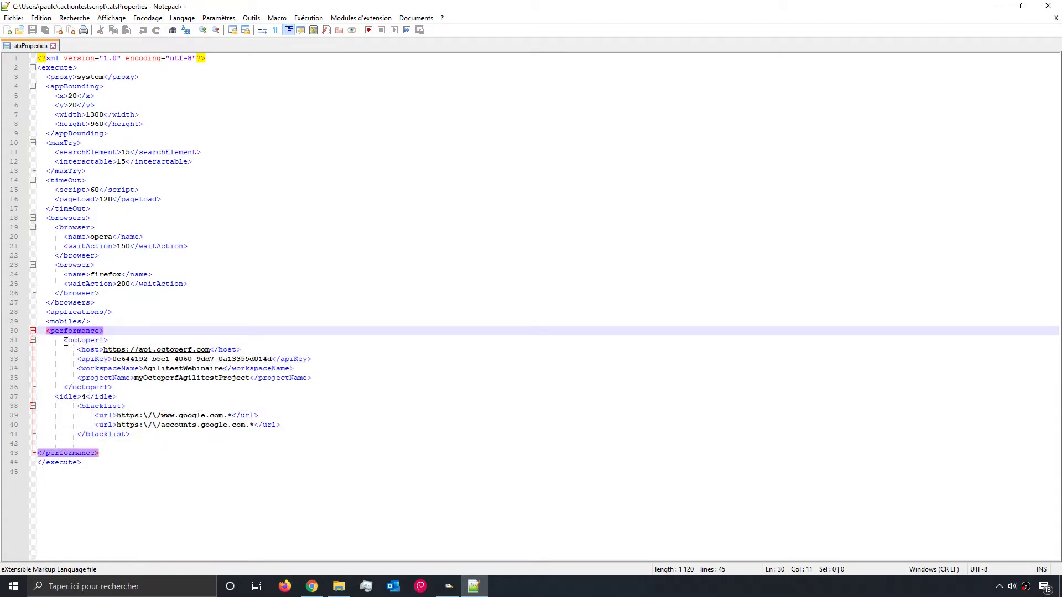
{"action": "left_click_drag", "start_coordinate": [64, 340], "coordinate": [113, 387]}
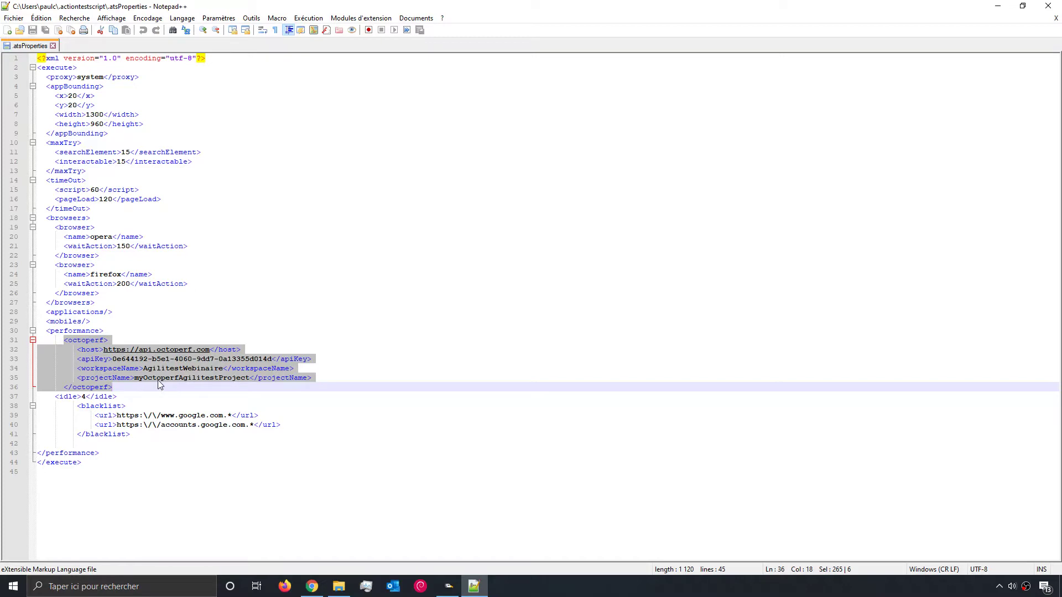
{"action": "left_click_drag", "start_coordinate": [56, 397], "coordinate": [141, 432]}
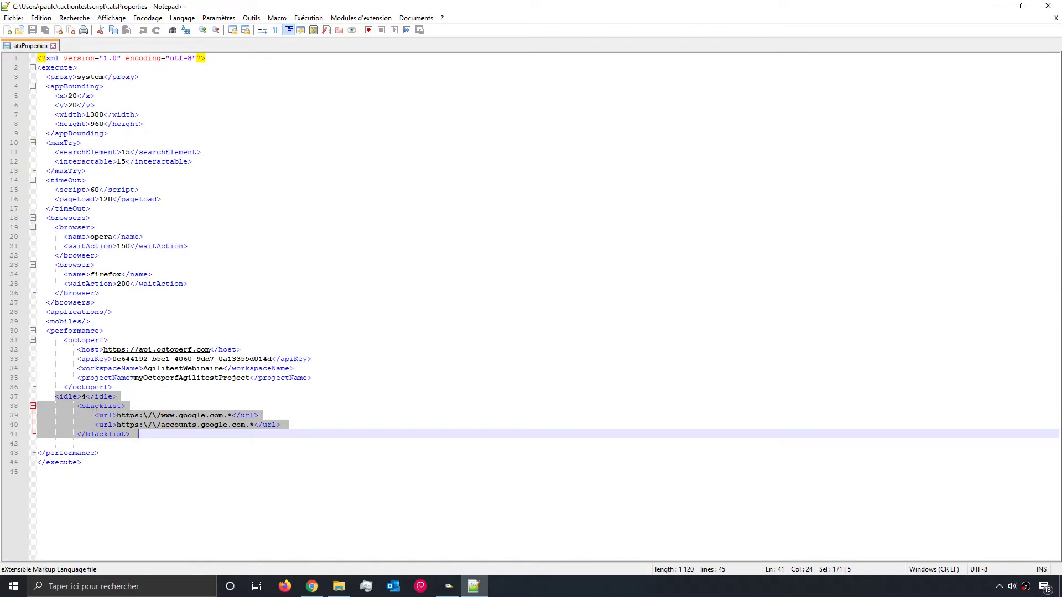
Step: Locate the apiKey value in the configuration file and its source, the API Key field of the OctoPerf user profile
{"action": "left_click_drag", "start_coordinate": [113, 359], "coordinate": [275, 361]}
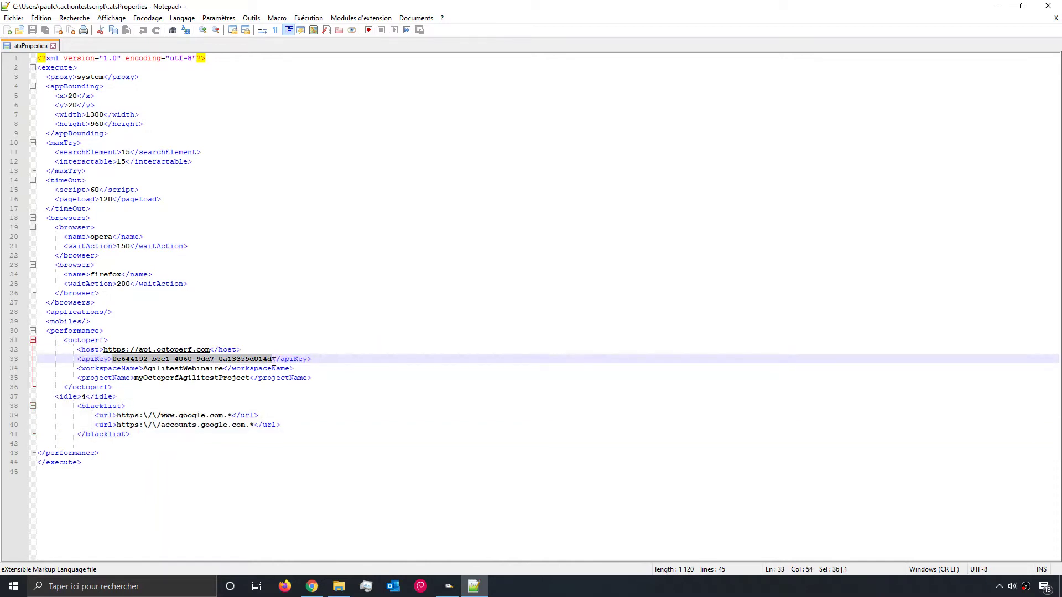
{"action": "left_click", "coordinate": [317, 590]}
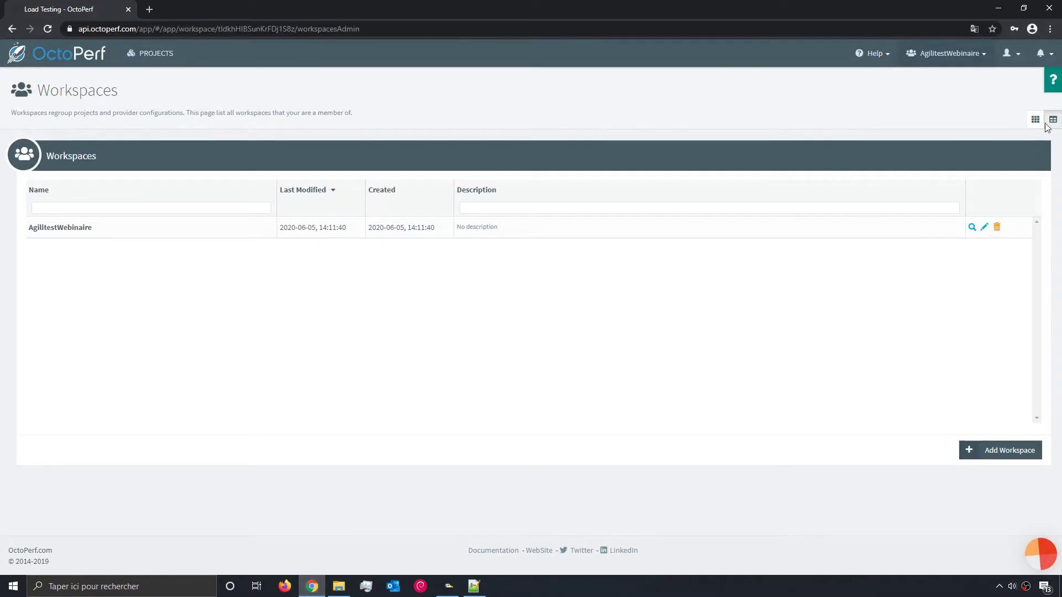
{"action": "left_click", "coordinate": [1022, 58]}
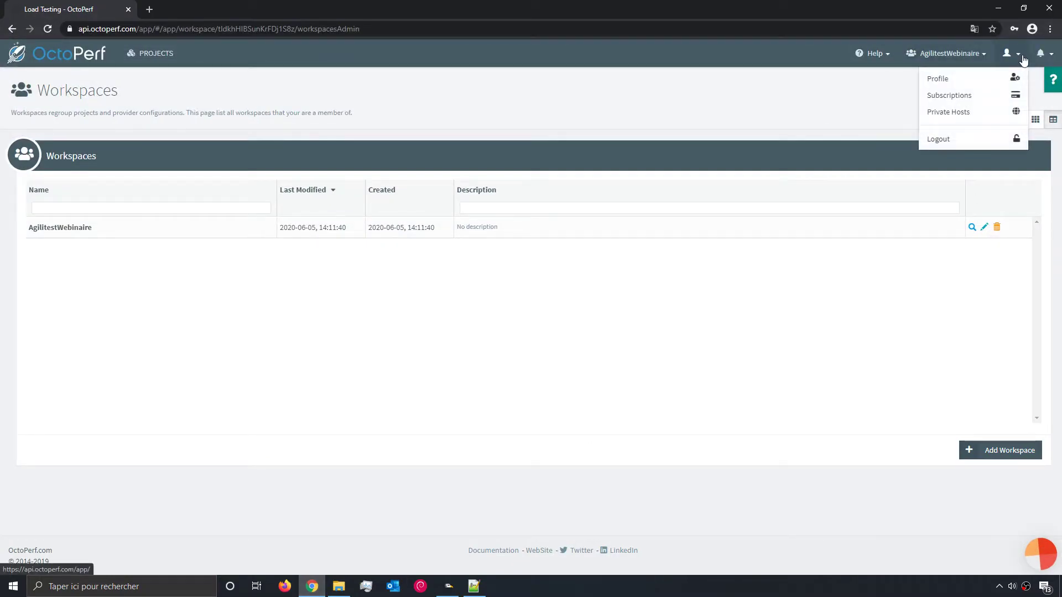
{"action": "left_click", "coordinate": [938, 76]}
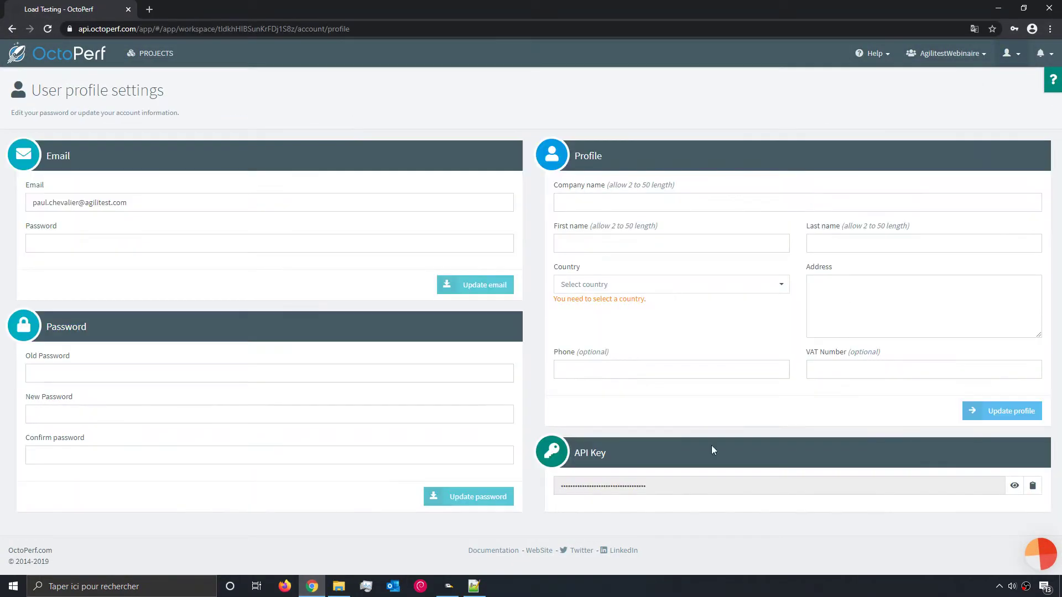
{"action": "left_click_drag", "start_coordinate": [654, 486], "coordinate": [553, 487]}
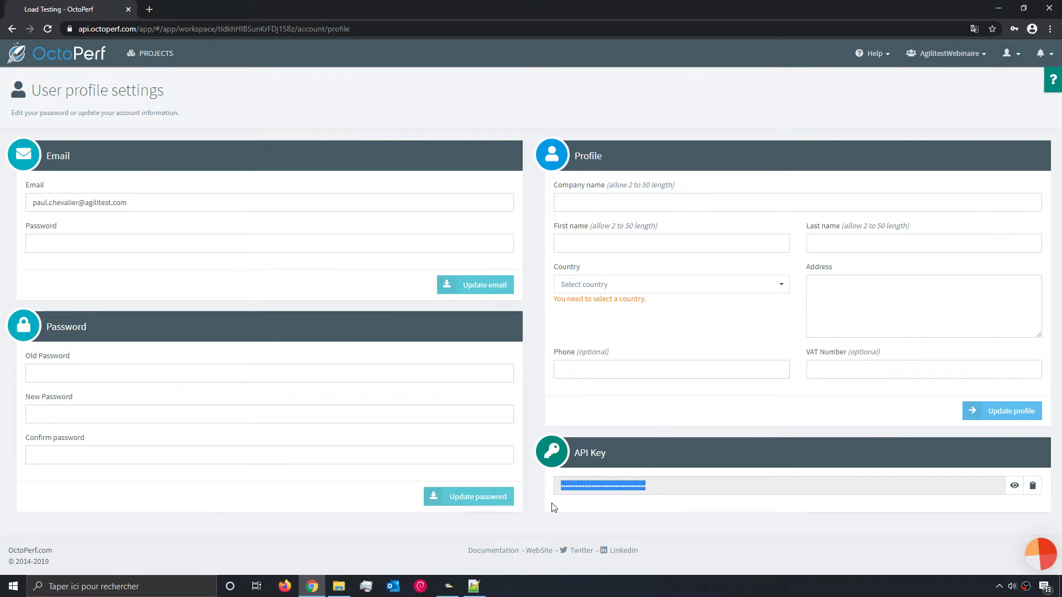
{"action": "left_click", "coordinate": [1027, 487]}
{"action": "left_click", "coordinate": [998, 8]}
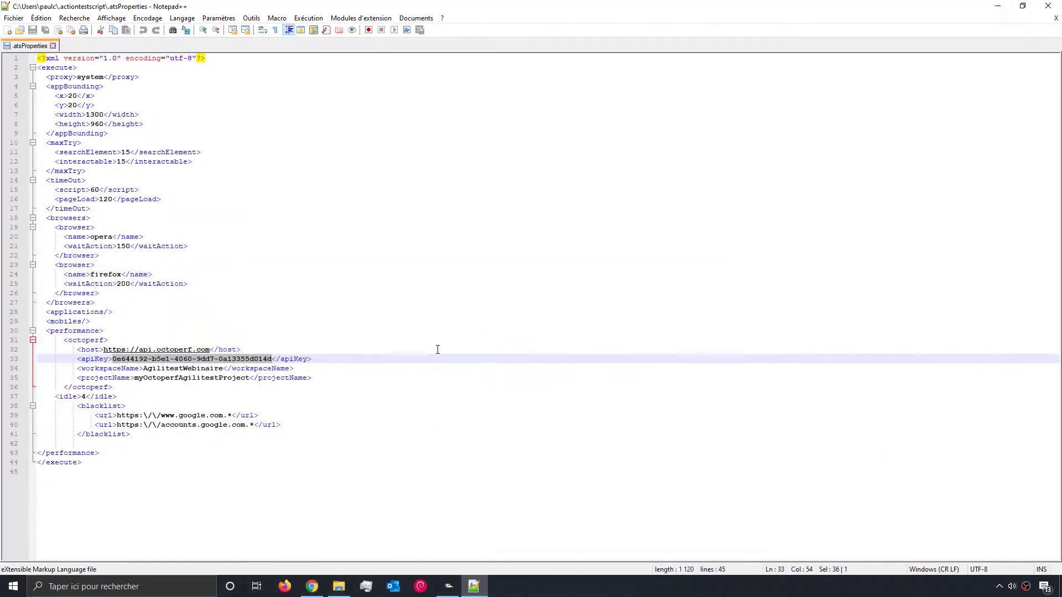
Step: Check the workspaceName value AgilitestWebinaire in the configuration file against the OctoPerf workspaces list
{"action": "left_click_drag", "start_coordinate": [144, 369], "coordinate": [223, 368]}
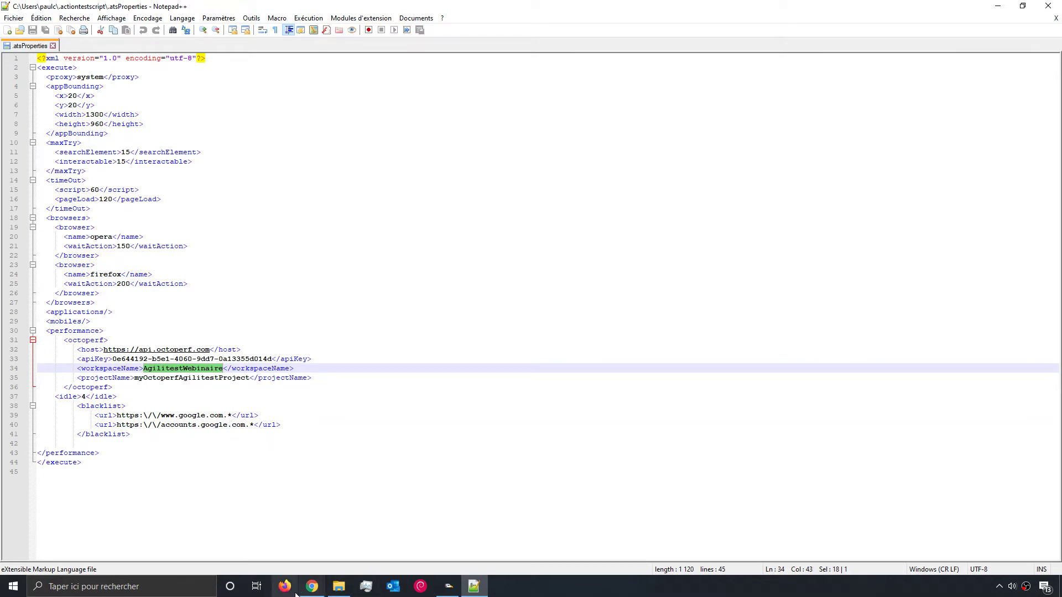
{"action": "left_click", "coordinate": [312, 587]}
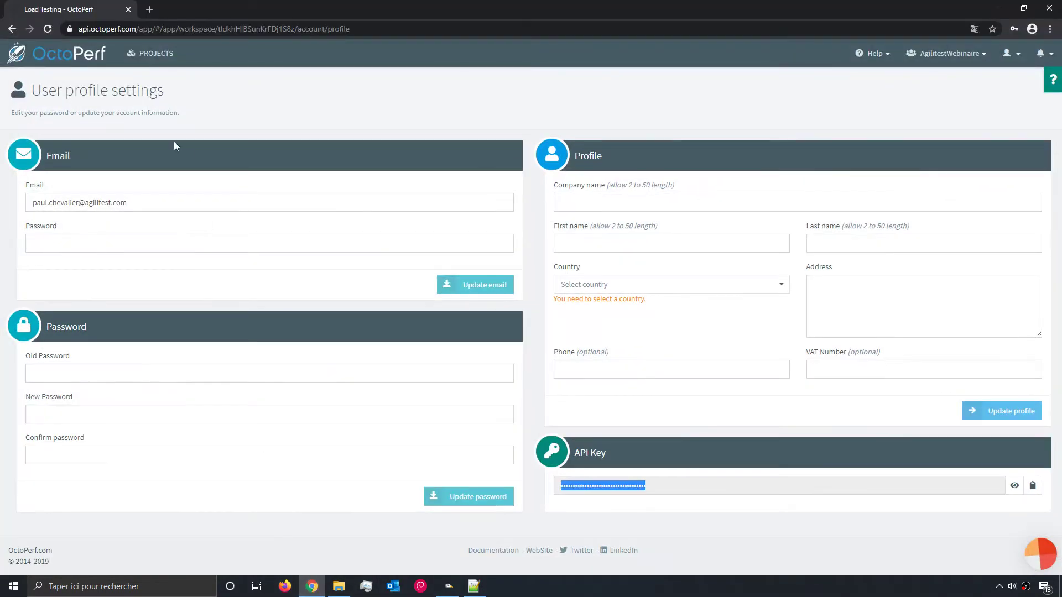
{"action": "left_click", "coordinate": [941, 53]}
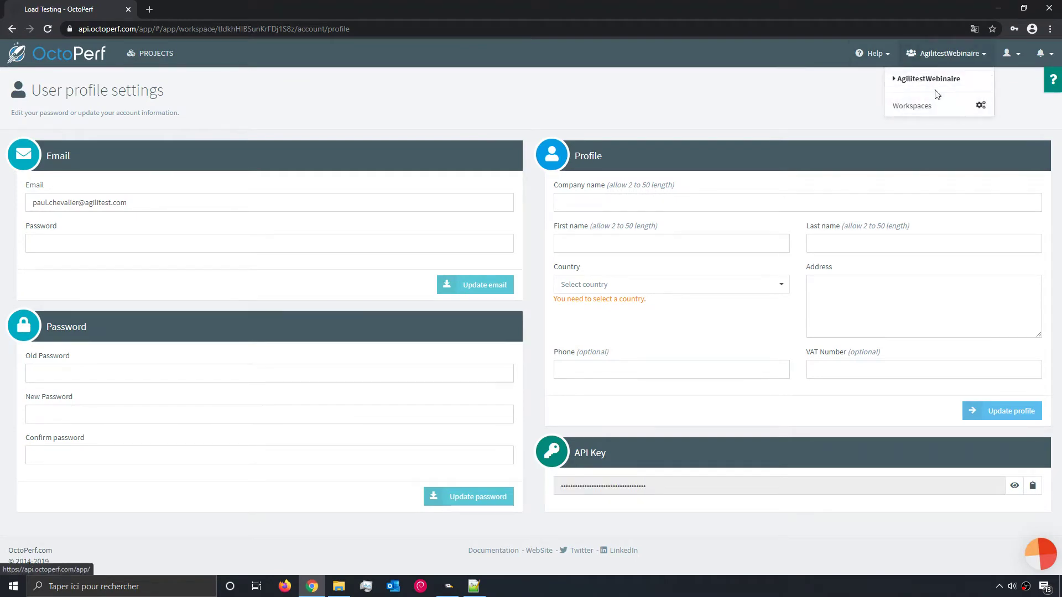
{"action": "left_click", "coordinate": [932, 106]}
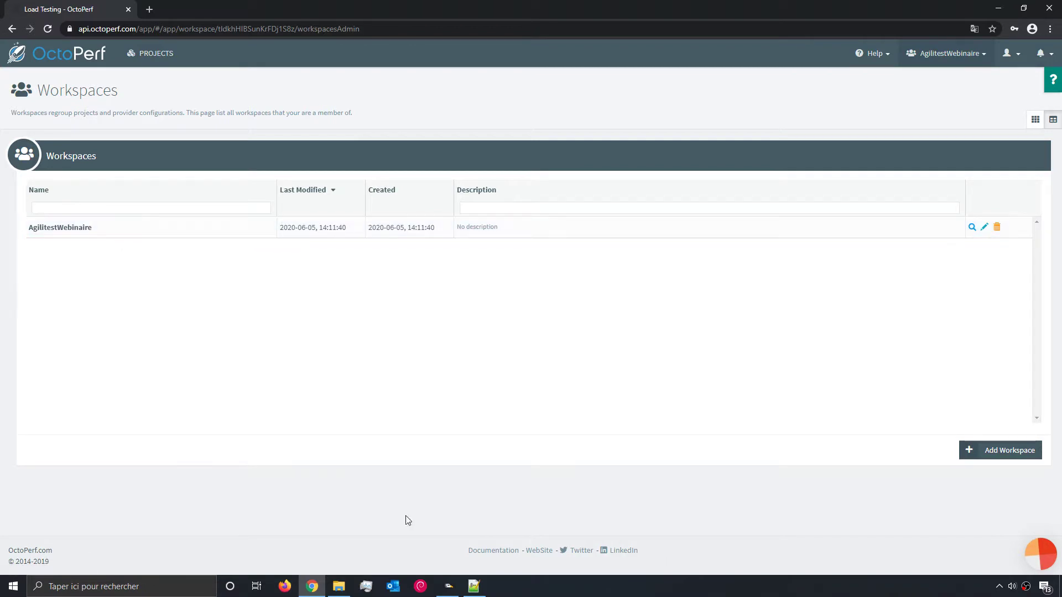
{"action": "left_click", "coordinate": [474, 585]}
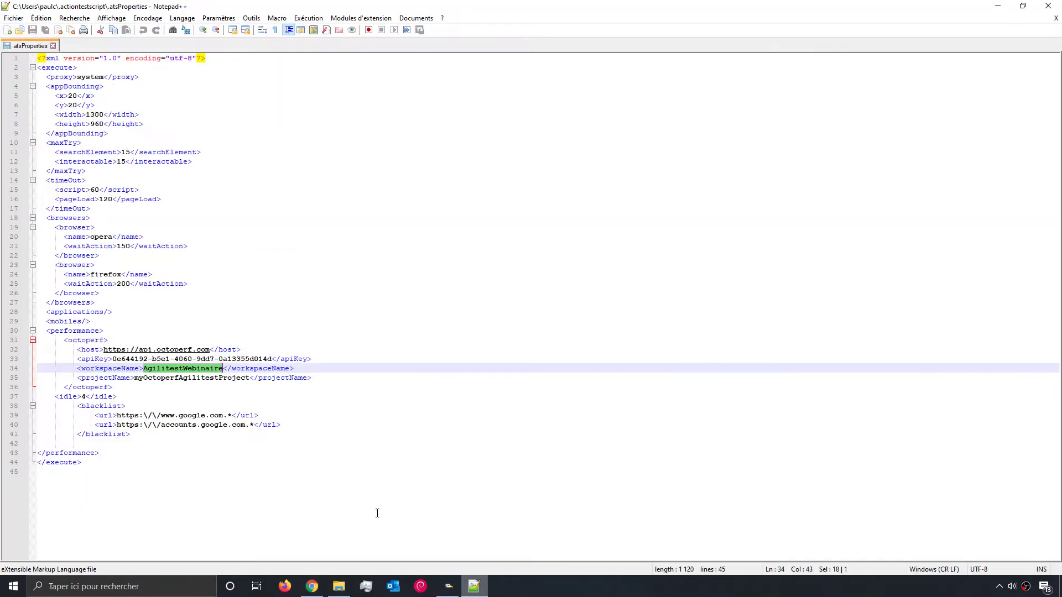
Step: Check the projectName value myOctoperfAgilitestProject against the projects of the AgilitestWebinaire workspace in OctoPerf
{"action": "double_click", "coordinate": [148, 379]}
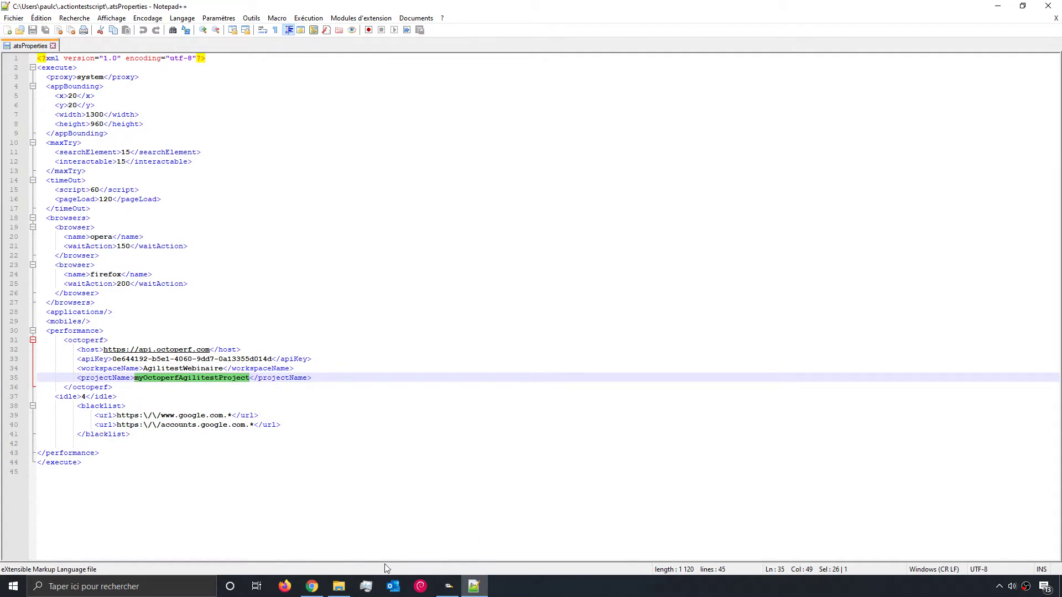
{"action": "left_click", "coordinate": [312, 586]}
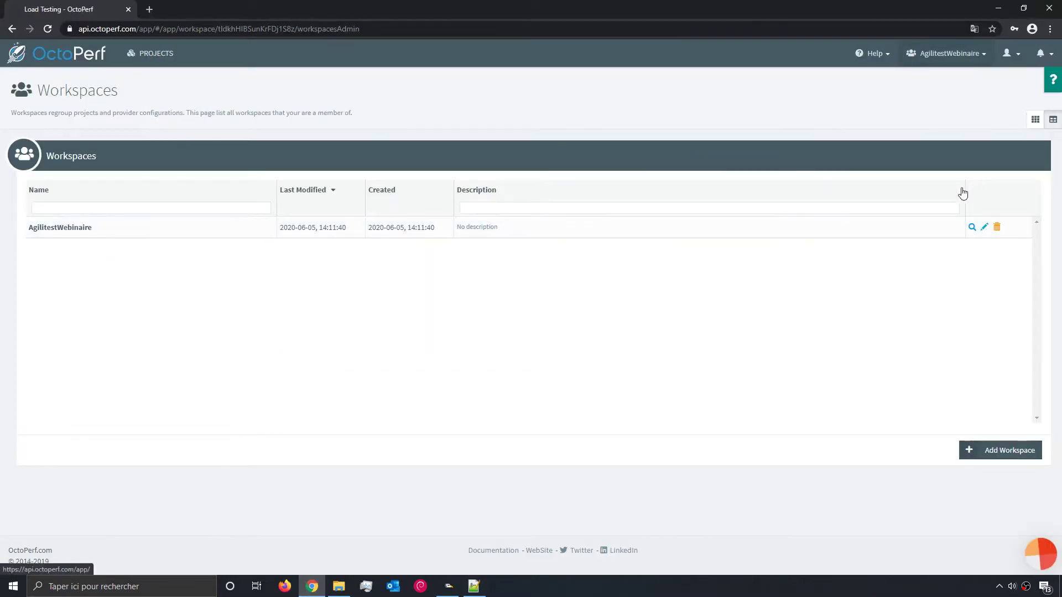
{"action": "left_click", "coordinate": [972, 228]}
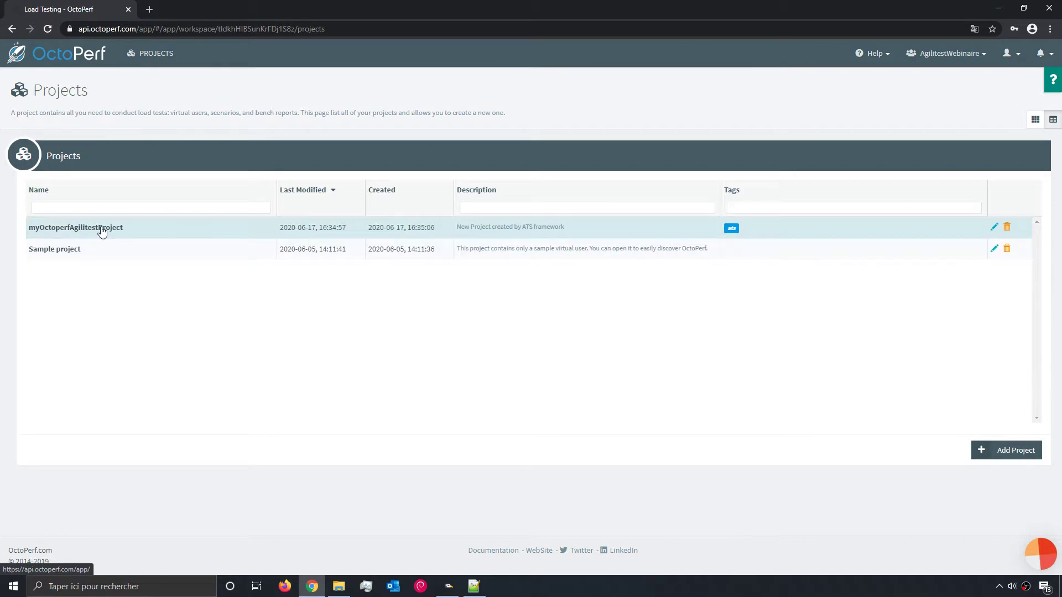
Step: Close the .atsProperties file and the Agilitest configuration page to return to ScriptVide
{"action": "key", "text": "alt+Tab"}
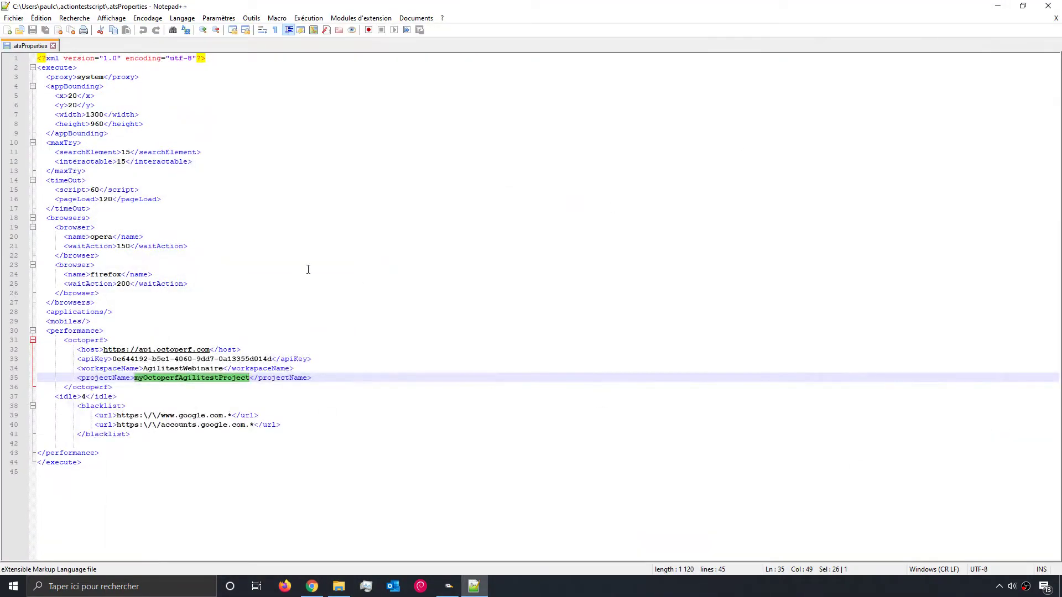
{"action": "left_click", "coordinate": [1048, 6]}
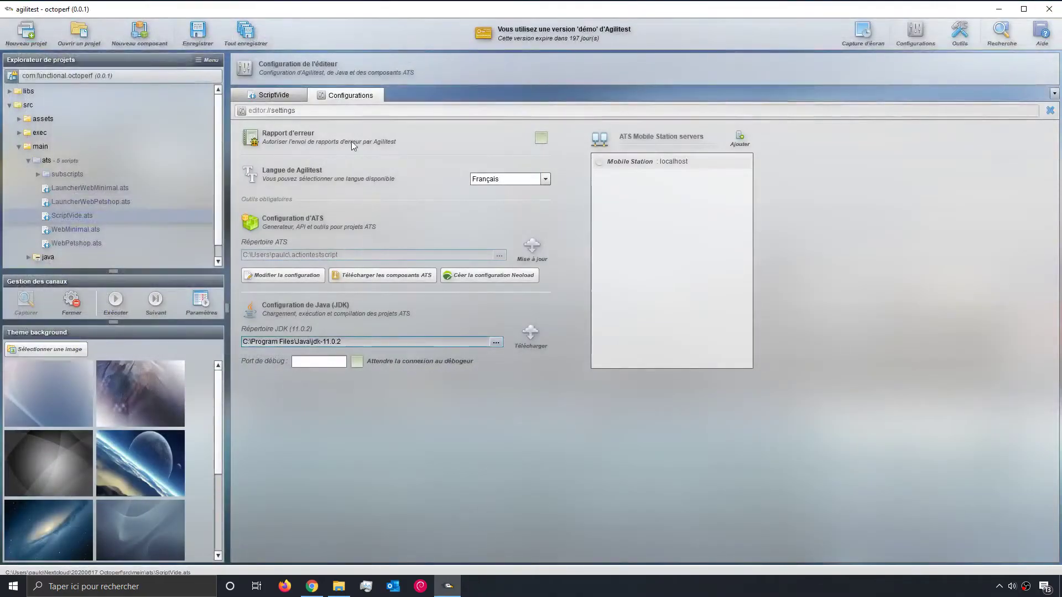
{"action": "left_click", "coordinate": [1051, 110]}
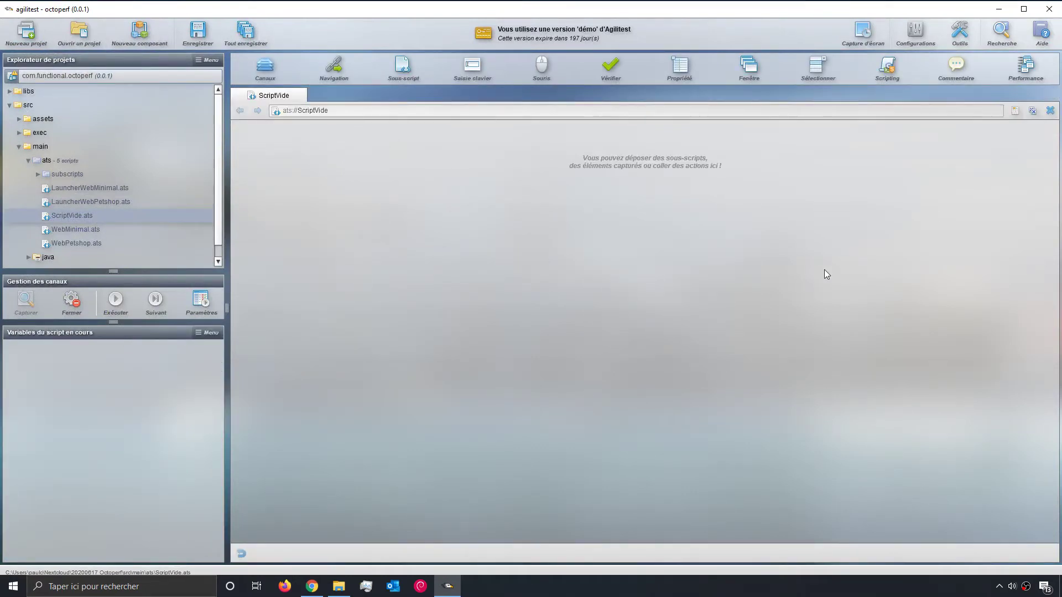
{"action": "left_click", "coordinate": [1027, 71]}
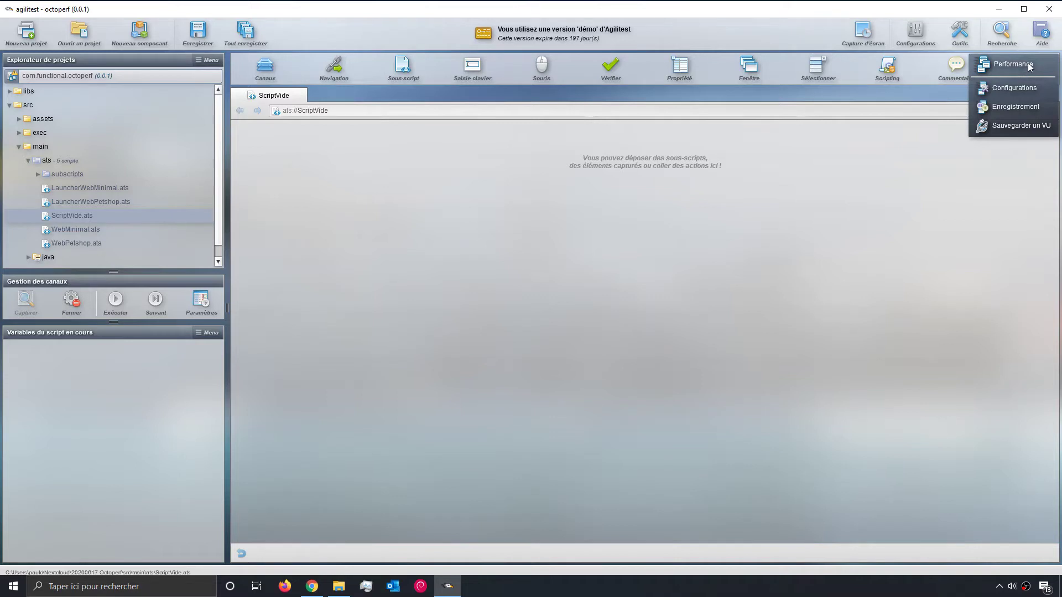
{"action": "left_click", "coordinate": [848, 190]}
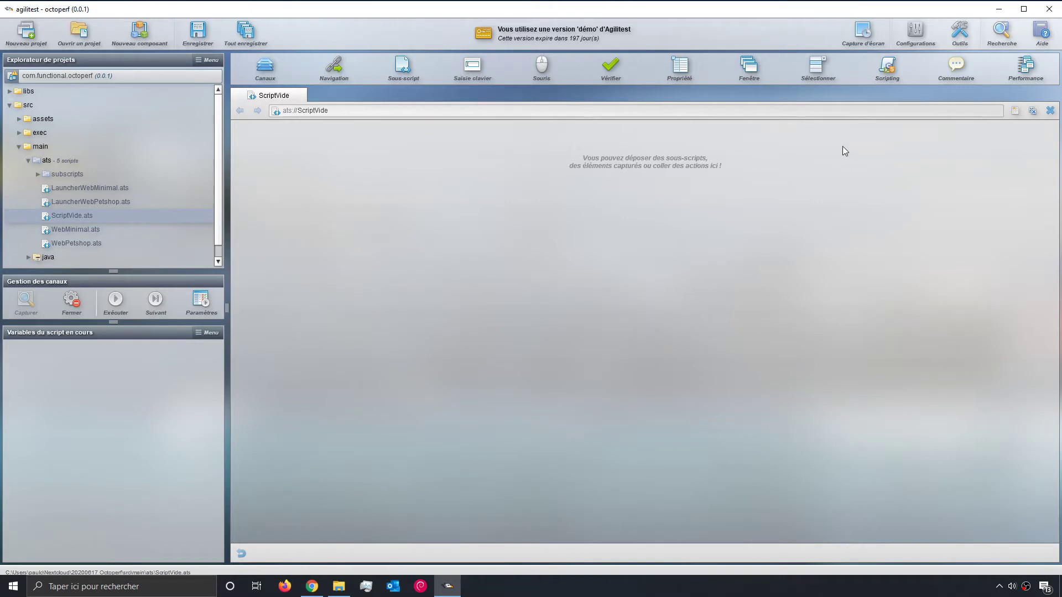
Step: Add a start-channel action for Chrome to ScriptVide and enable its performance capture option
{"action": "left_click", "coordinate": [285, 65]}
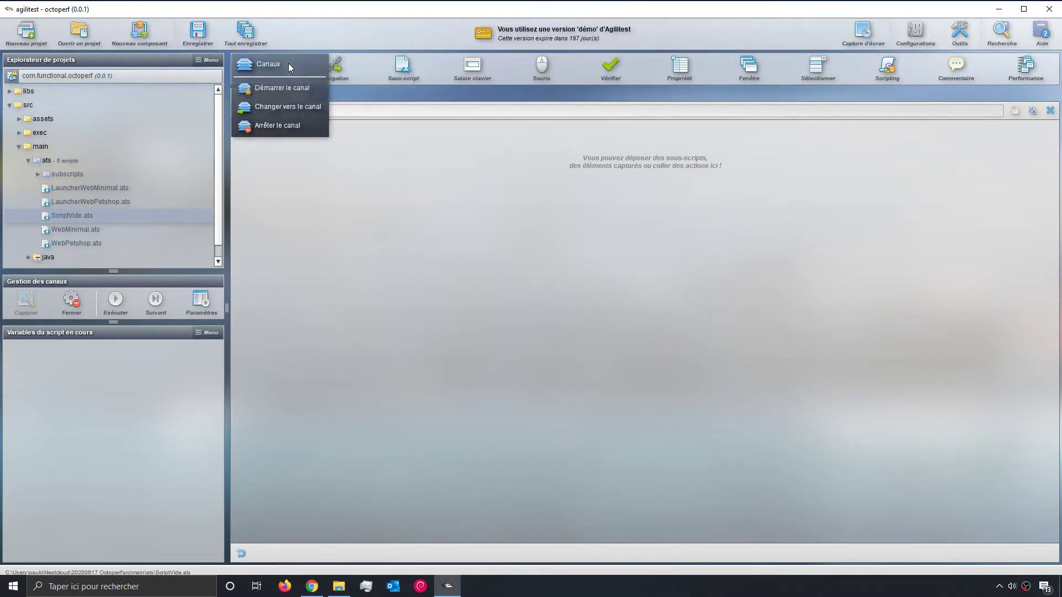
{"action": "left_click", "coordinate": [278, 93]}
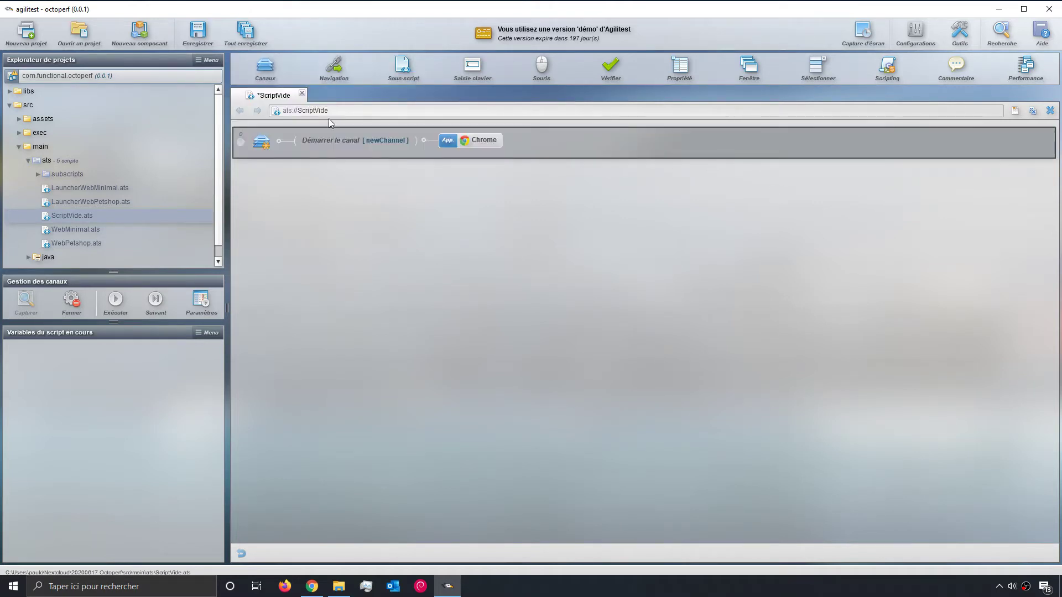
{"action": "left_click", "coordinate": [471, 141]}
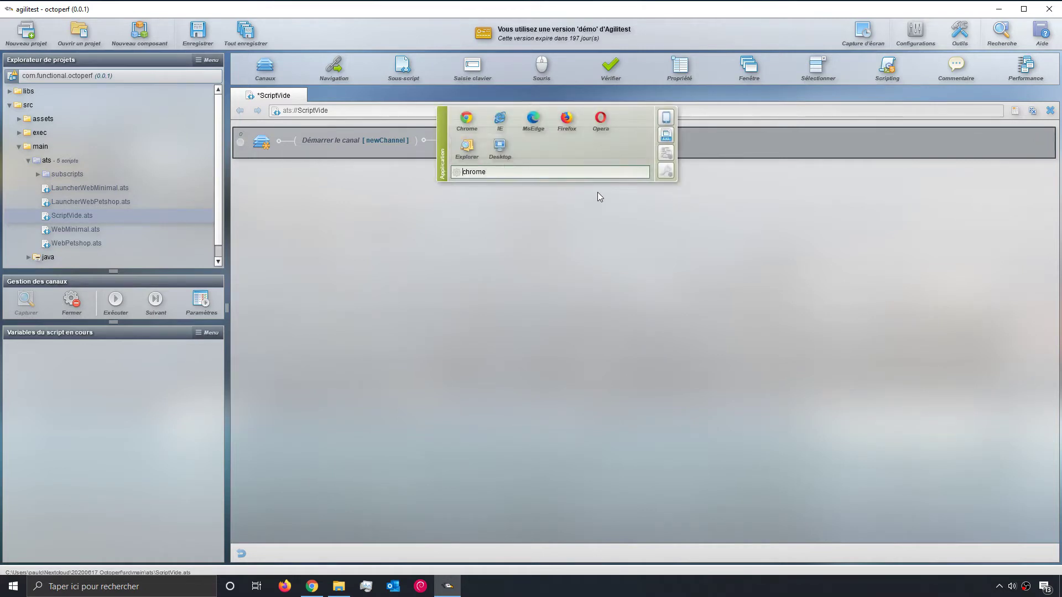
{"action": "left_click", "coordinate": [665, 153]}
{"action": "left_click", "coordinate": [732, 146]}
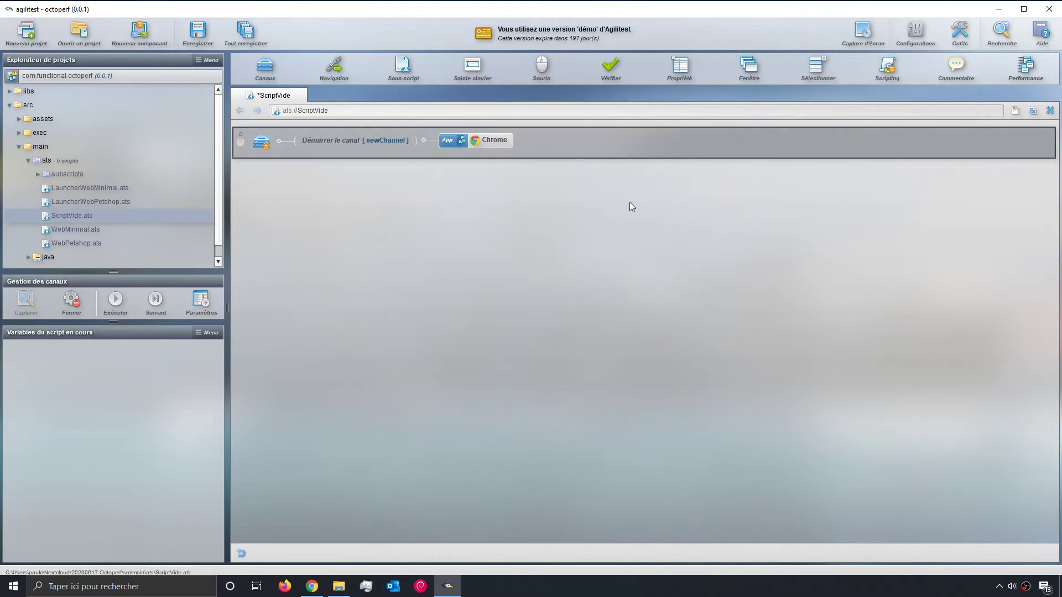
Step: Add a network capture configuration action to the script and review its latency, traffic wait, bandwidth and URL filter settings
{"action": "left_click", "coordinate": [1026, 65]}
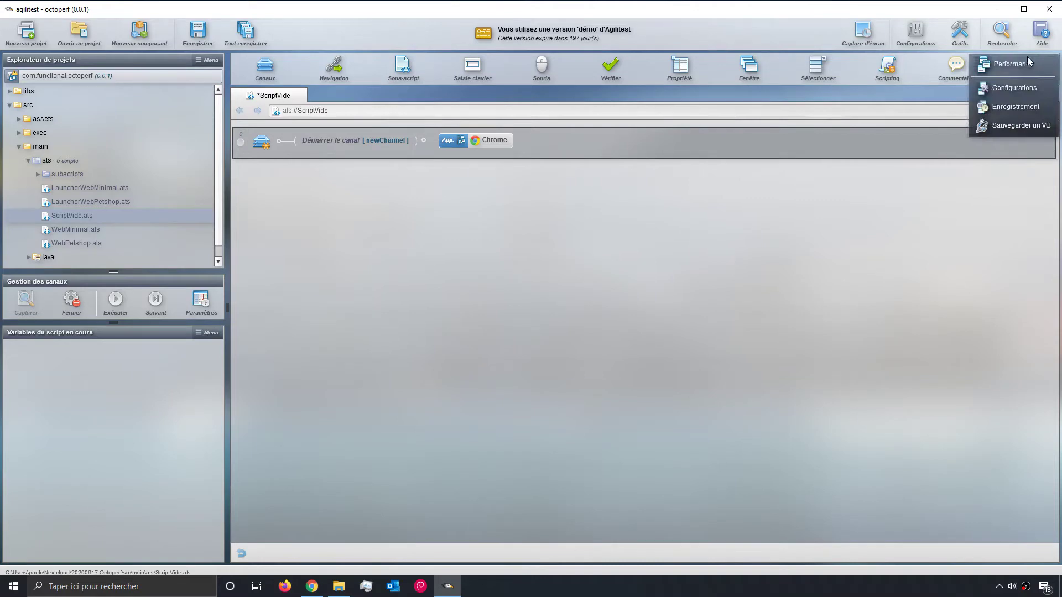
{"action": "left_click", "coordinate": [1022, 90]}
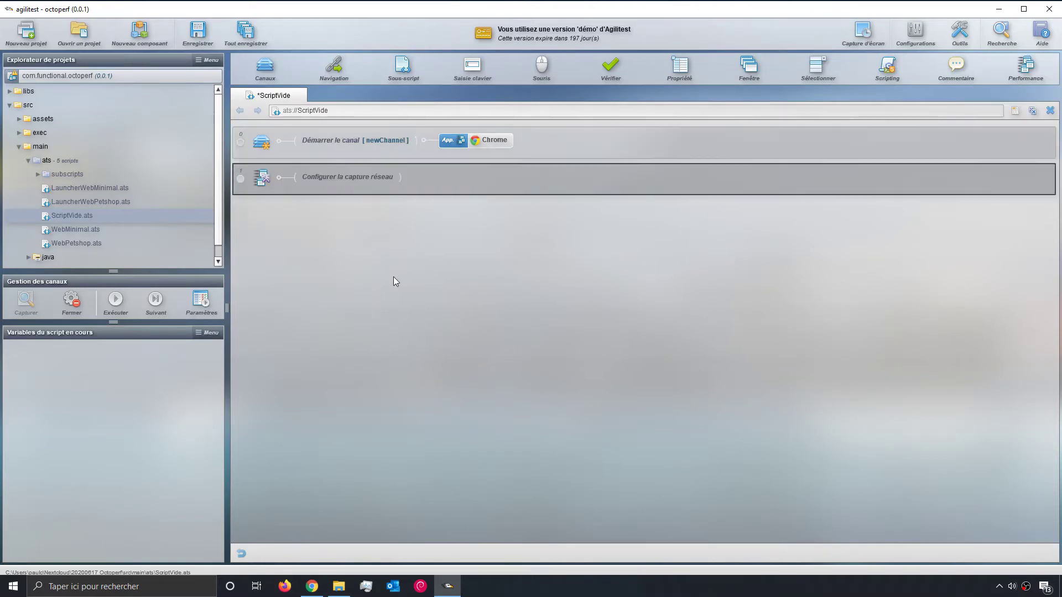
{"action": "left_click", "coordinate": [380, 179]}
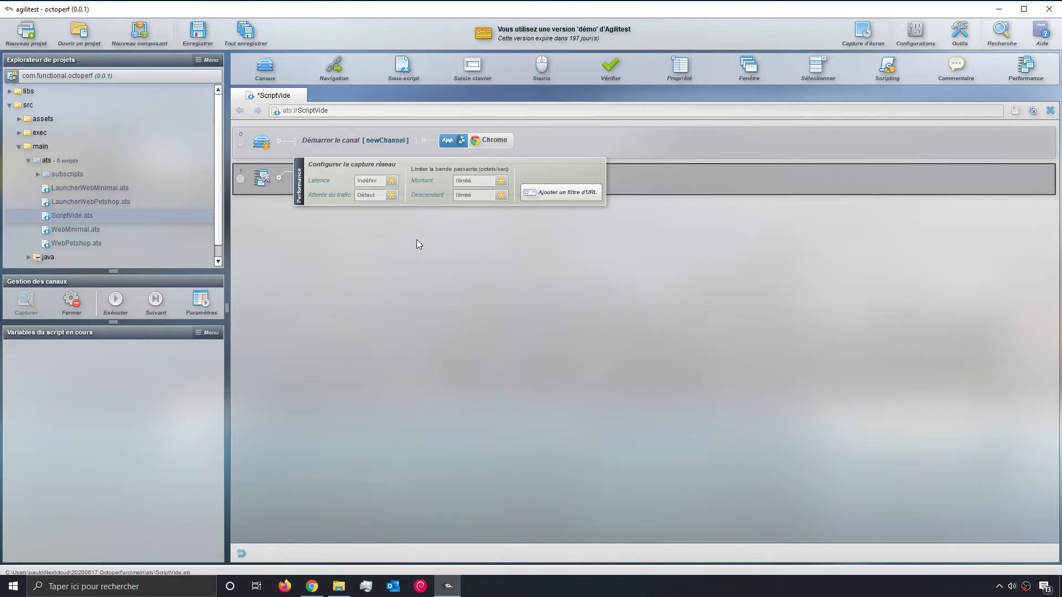
{"action": "left_click", "coordinate": [640, 178]}
Step: Add a performance recording action after the network capture configuration, and select the start-channel action
{"action": "left_click", "coordinate": [1028, 67]}
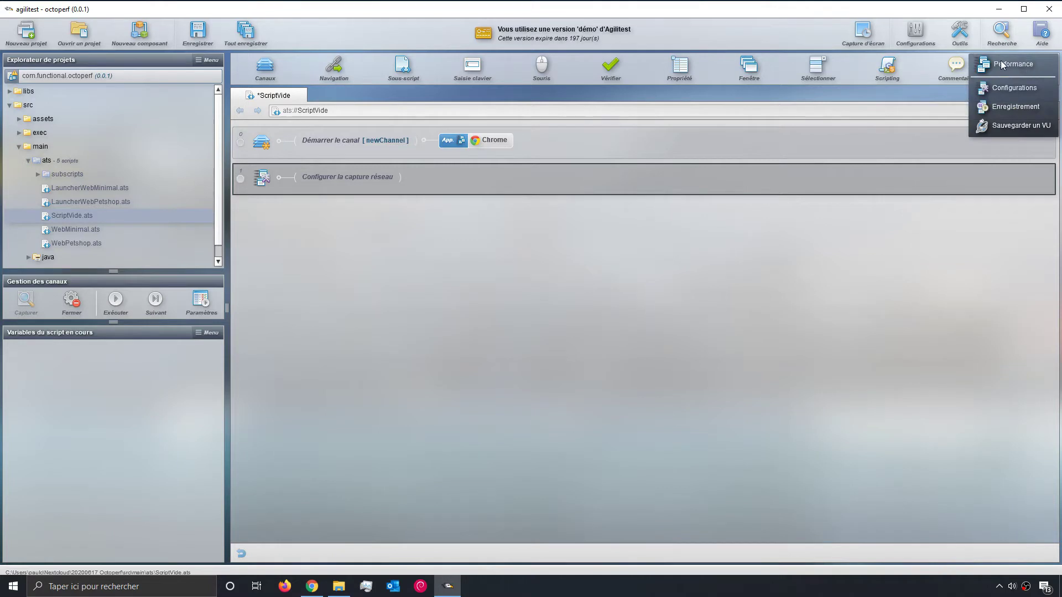
{"action": "left_click", "coordinate": [1008, 108]}
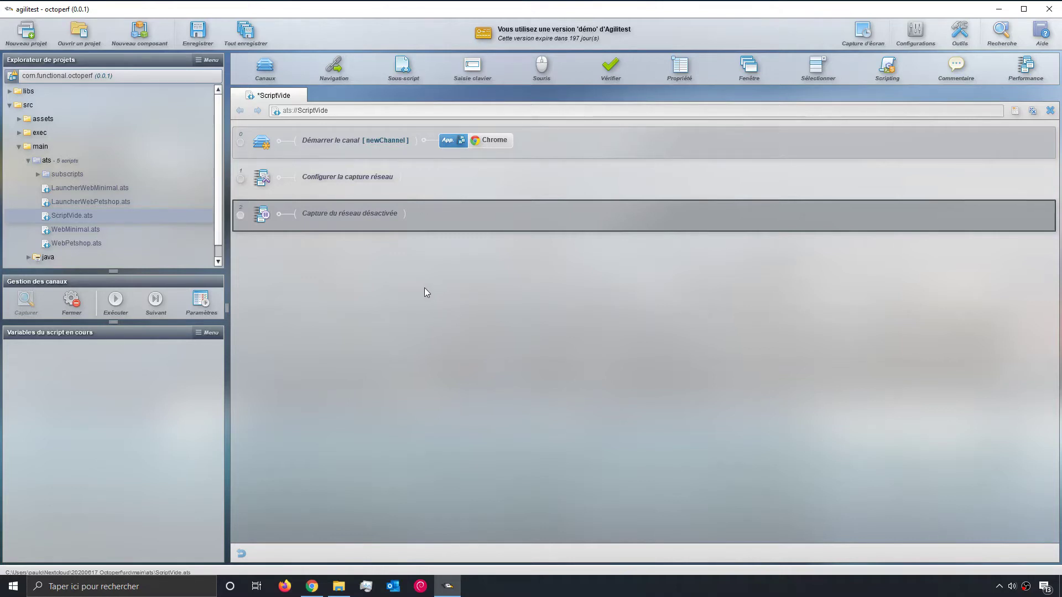
{"action": "left_click", "coordinate": [571, 142]}
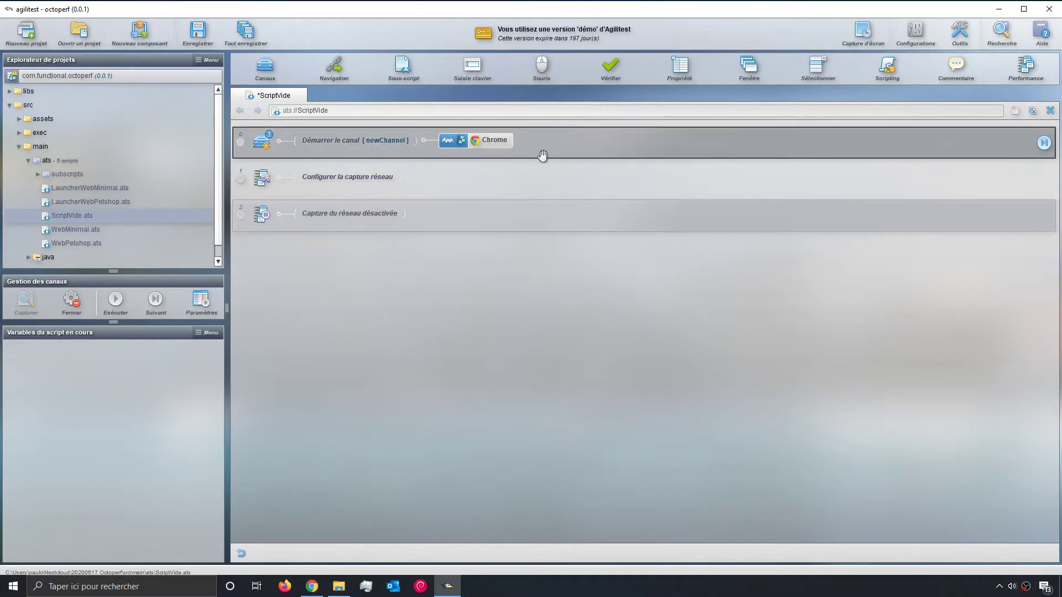
Step: Check the Chrome channel options, then add a second performance recording action at the script's end and switch it to network capture enabled
{"action": "left_click", "coordinate": [486, 142]}
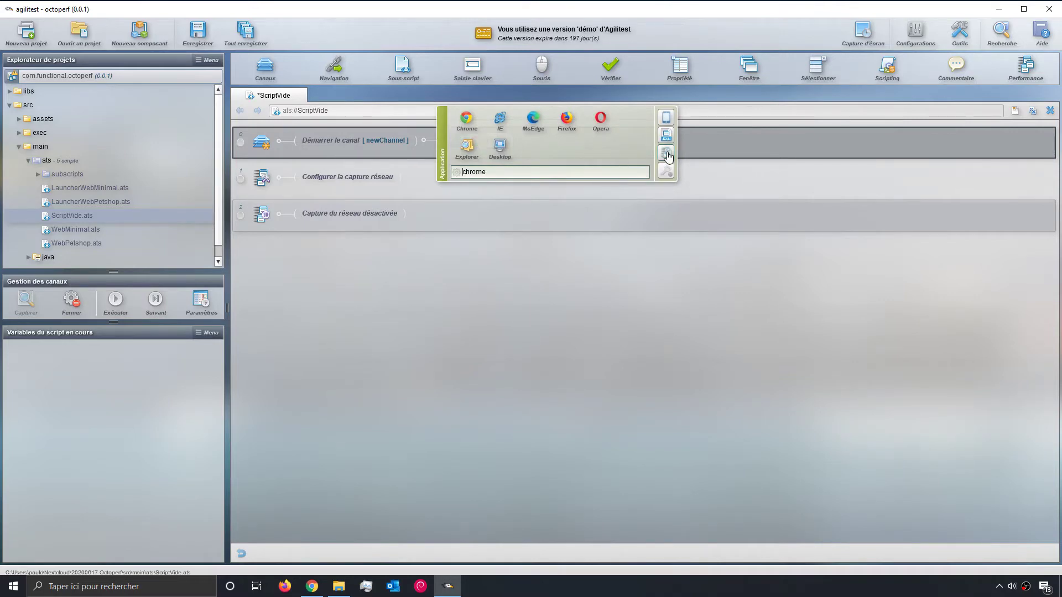
{"action": "left_click", "coordinate": [420, 222]}
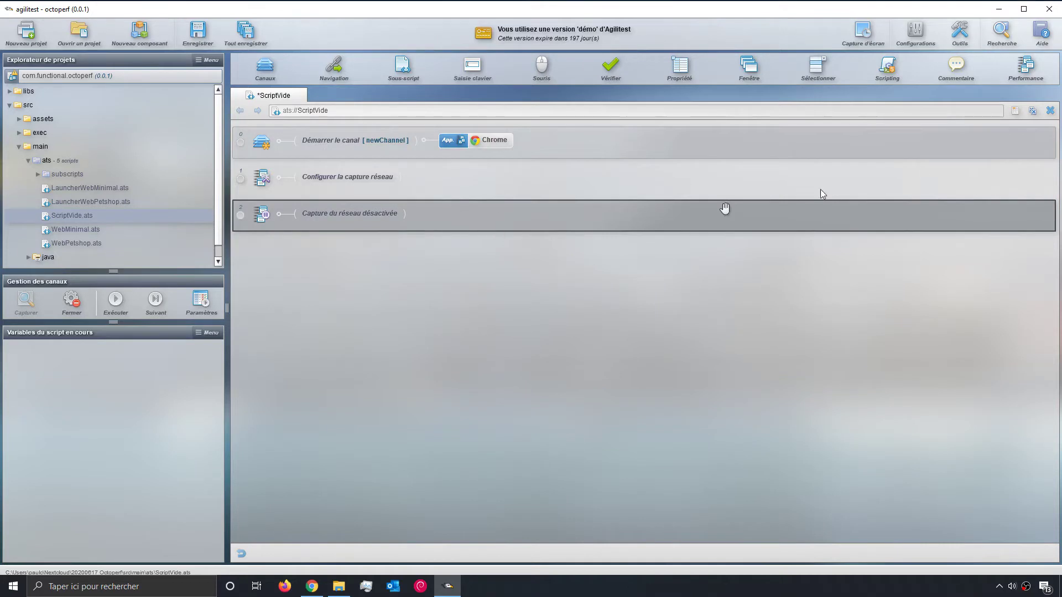
{"action": "left_click", "coordinate": [1025, 68]}
{"action": "left_click", "coordinate": [1015, 106]}
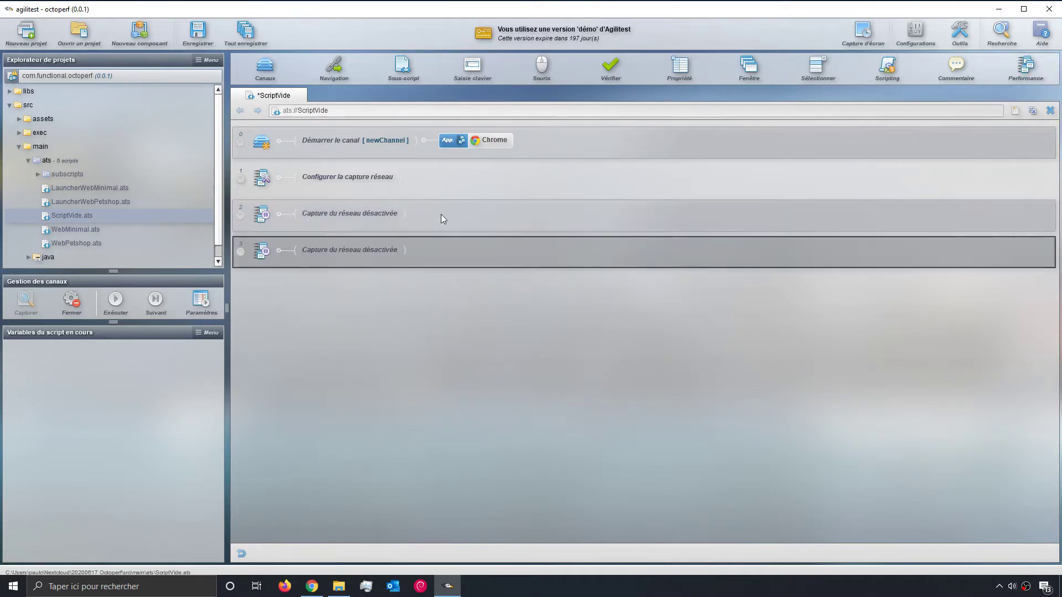
{"action": "left_click", "coordinate": [363, 251]}
{"action": "left_click", "coordinate": [382, 255]}
Step: Add a save virtual user action to the script and review its virtual user name, tags and action accumulation settings
{"action": "left_click", "coordinate": [1031, 68]}
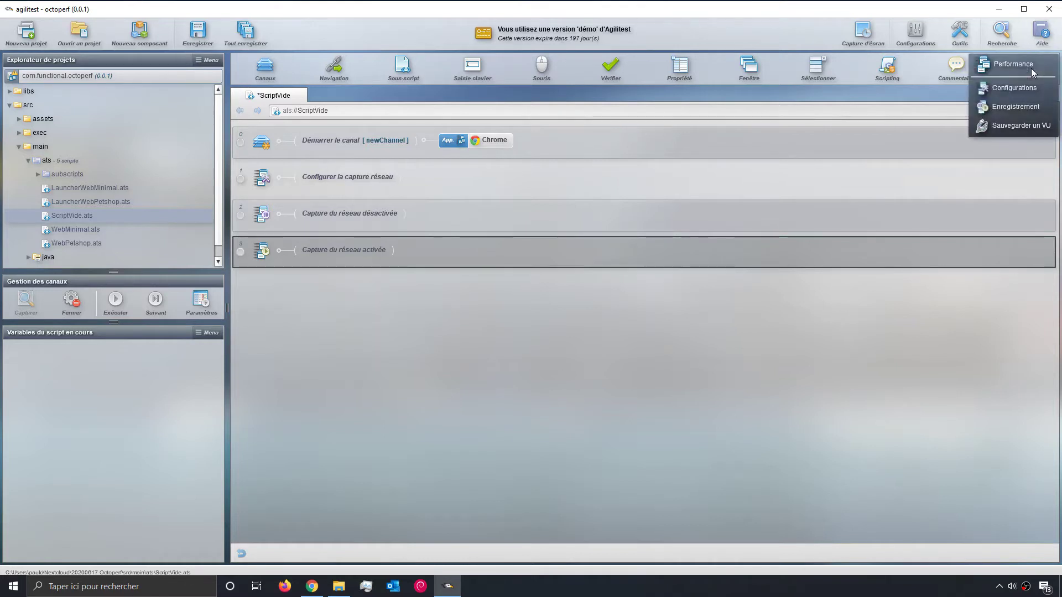
{"action": "left_click", "coordinate": [1020, 126]}
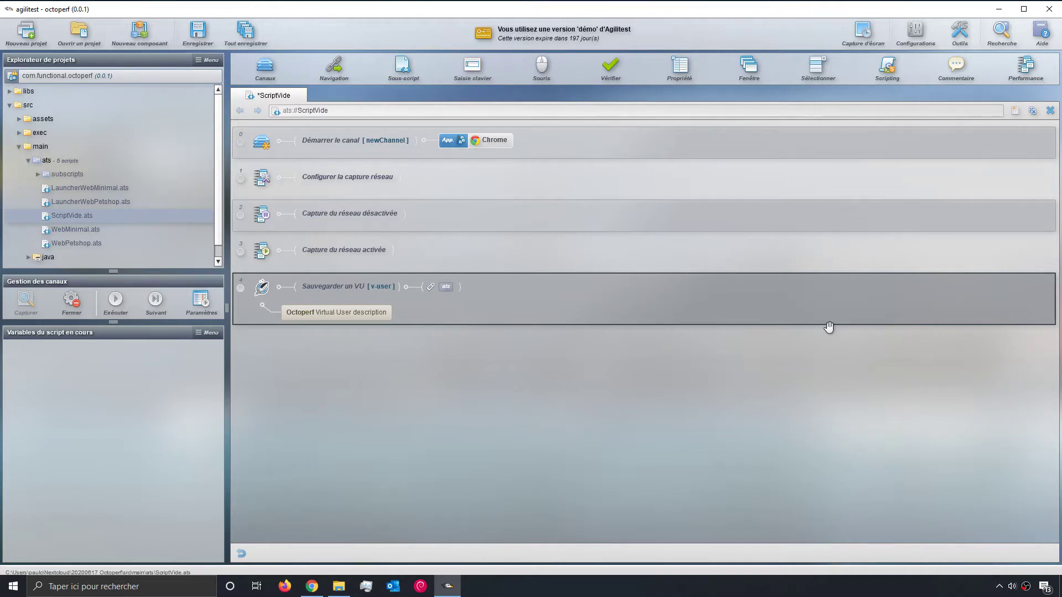
{"action": "left_click", "coordinate": [329, 287]}
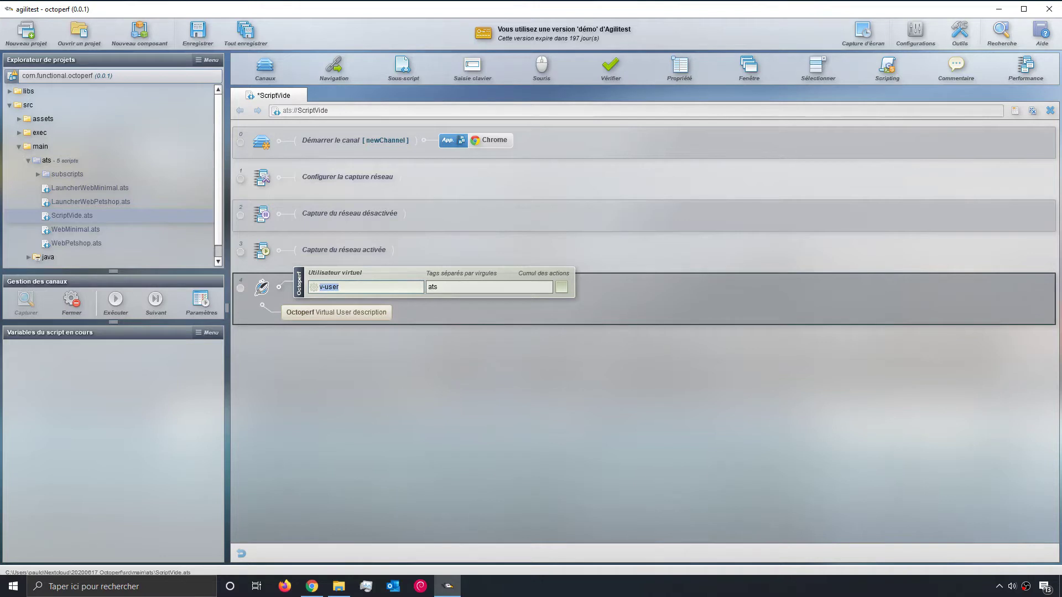
{"action": "left_click", "coordinate": [460, 286]}
{"action": "left_click", "coordinate": [562, 287]}
{"action": "left_click", "coordinate": [626, 311]}
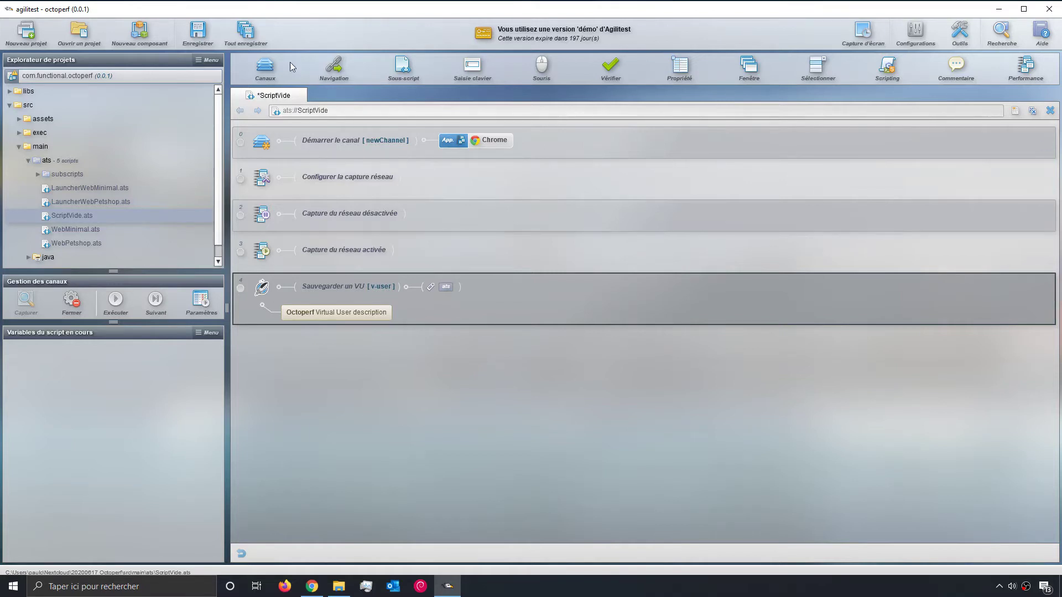
Step: Save and close ScriptVide, and open the LauncherWebMinimal script
{"action": "left_click", "coordinate": [255, 31]}
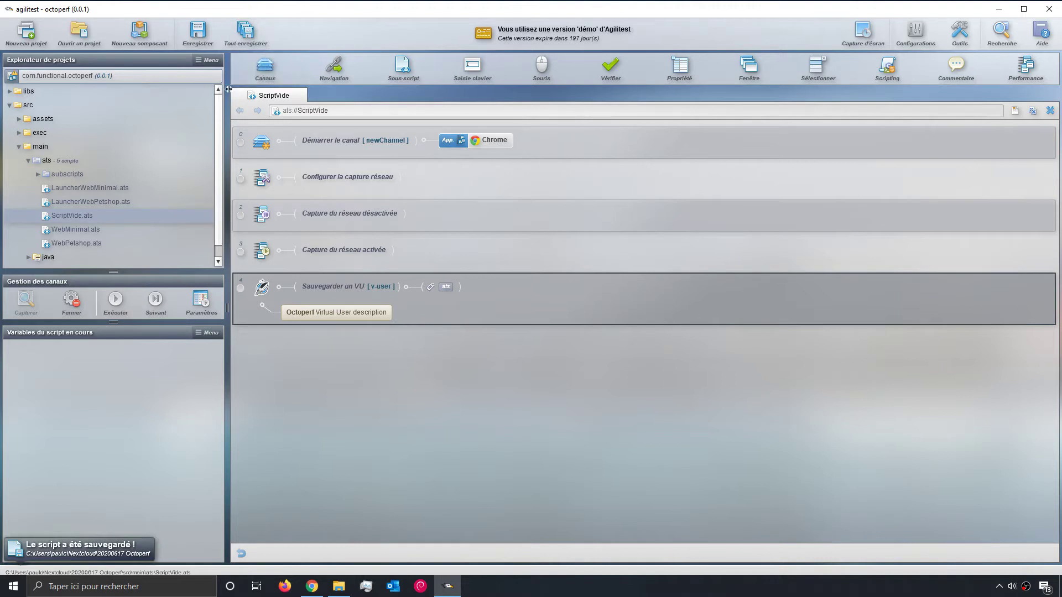
{"action": "left_click", "coordinate": [1050, 111]}
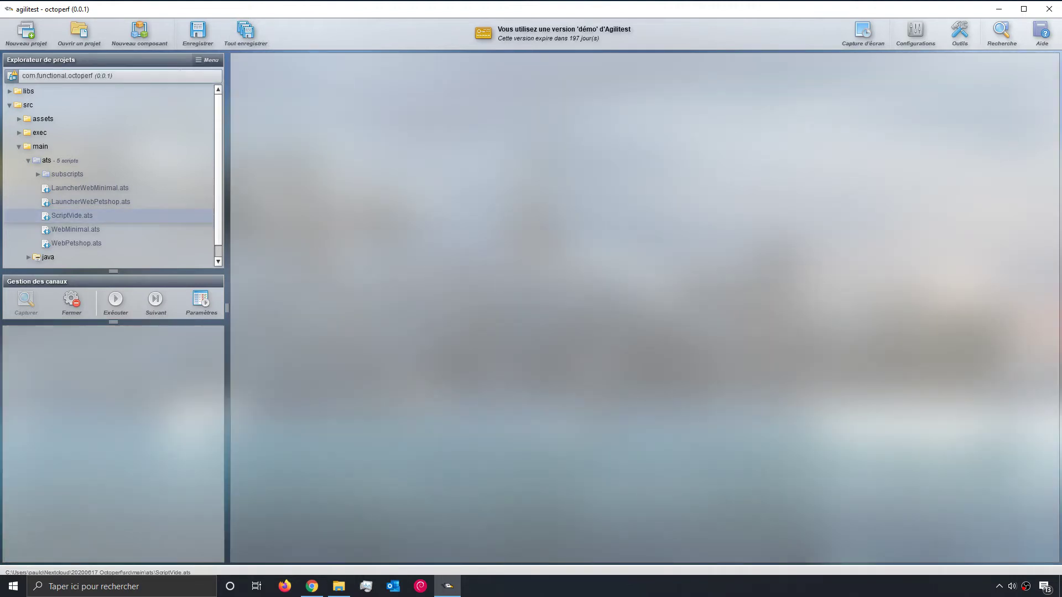
{"action": "double_click", "coordinate": [92, 187]}
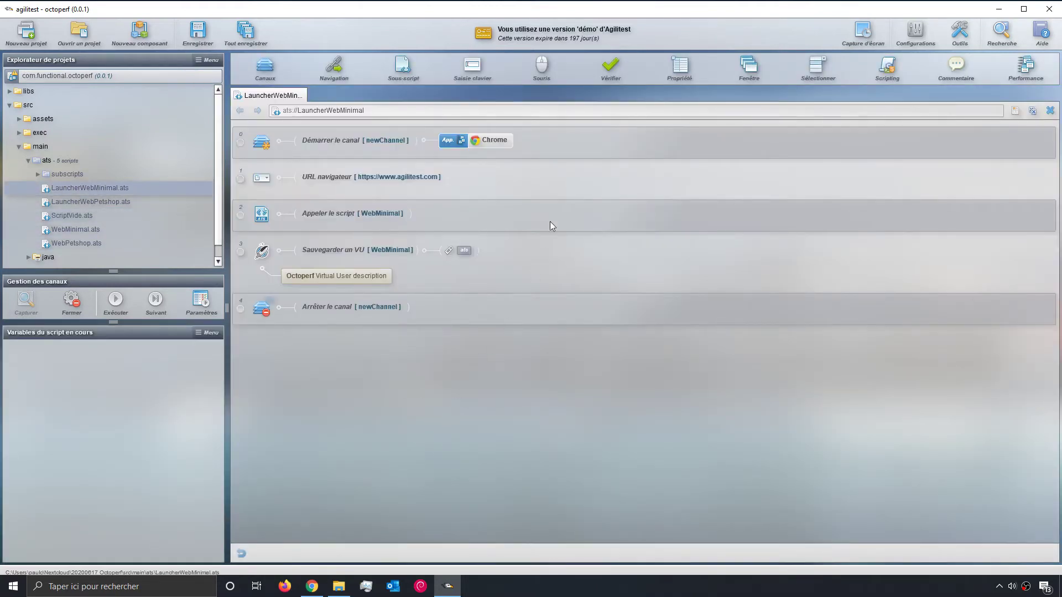
Step: Examine the actions of LauncherWebMinimal in order, including the performance option of its Chrome start-channel action
{"action": "left_click", "coordinate": [546, 142]}
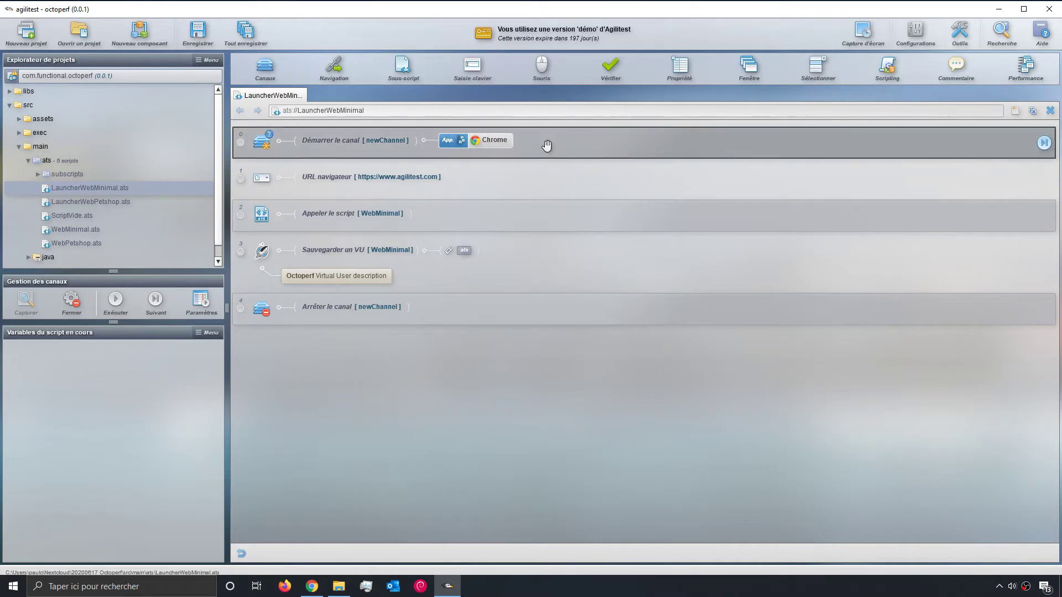
{"action": "left_click", "coordinate": [490, 180]}
{"action": "left_click", "coordinate": [499, 216]}
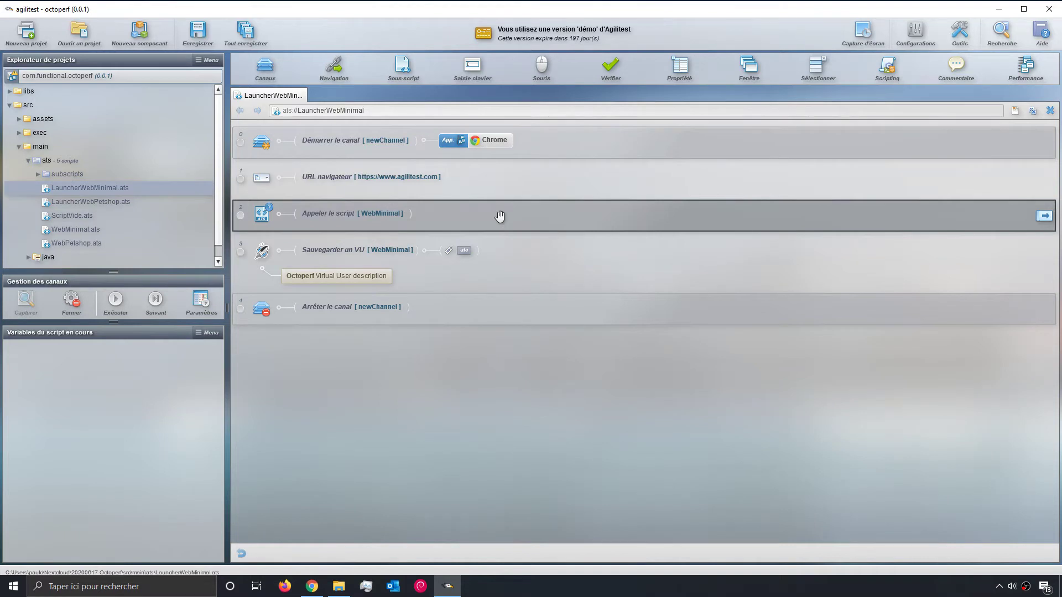
{"action": "left_click", "coordinate": [531, 255]}
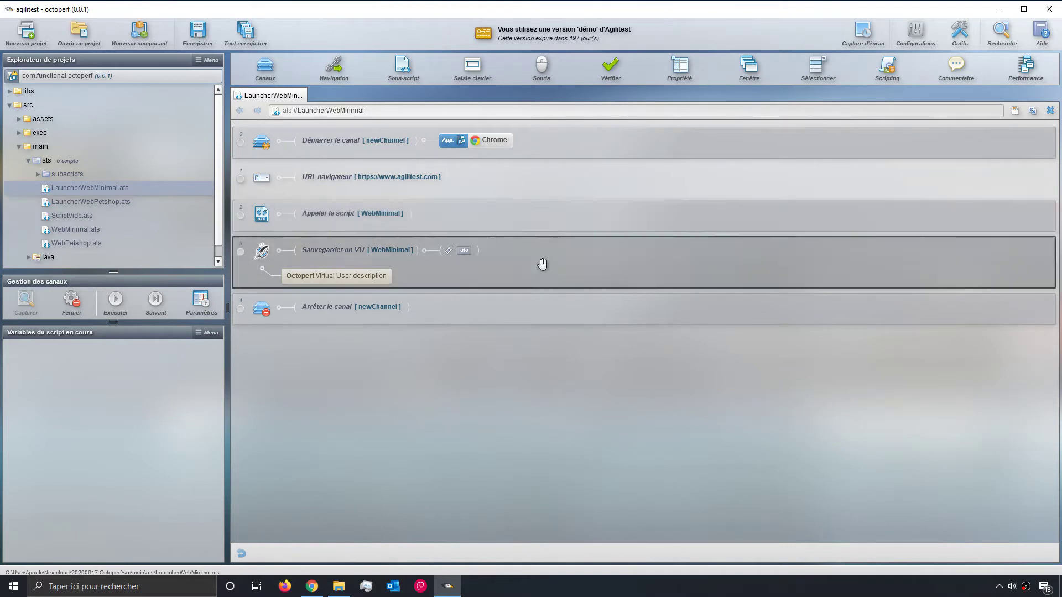
{"action": "left_click", "coordinate": [497, 310]}
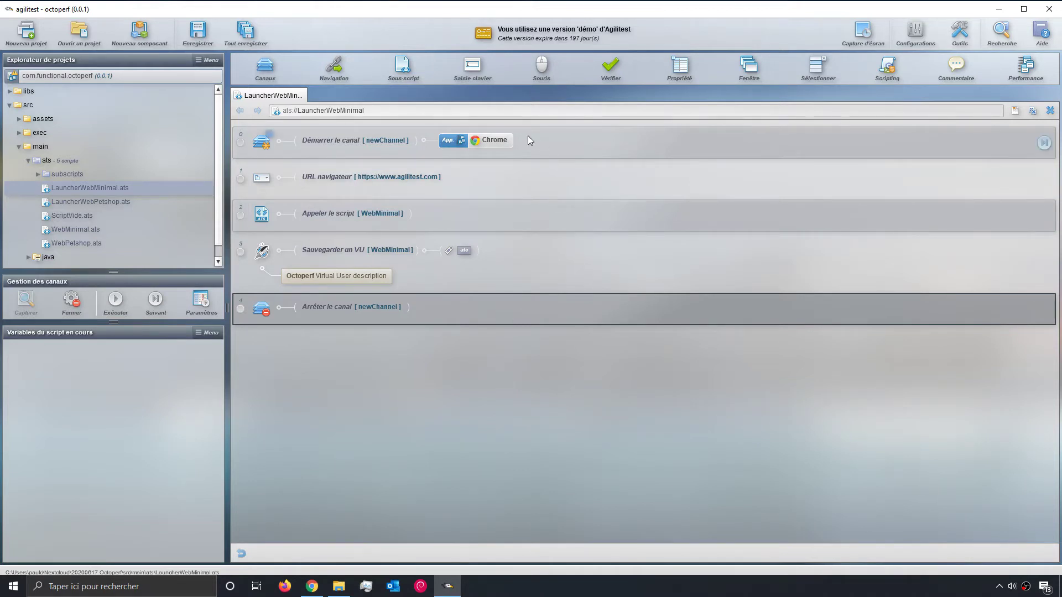
{"action": "left_click", "coordinate": [503, 141]}
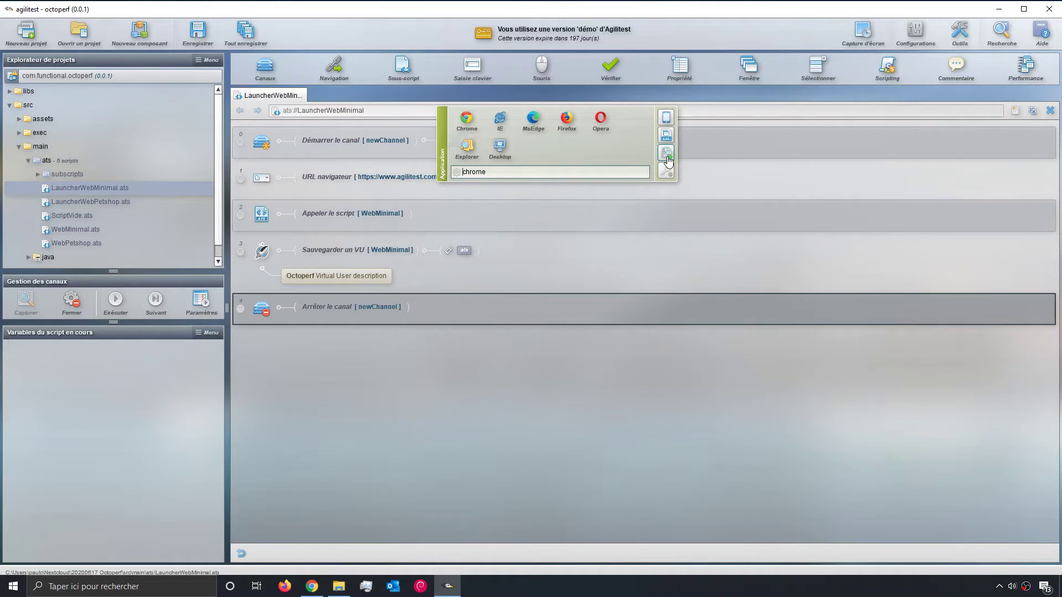
{"action": "left_click", "coordinate": [739, 174]}
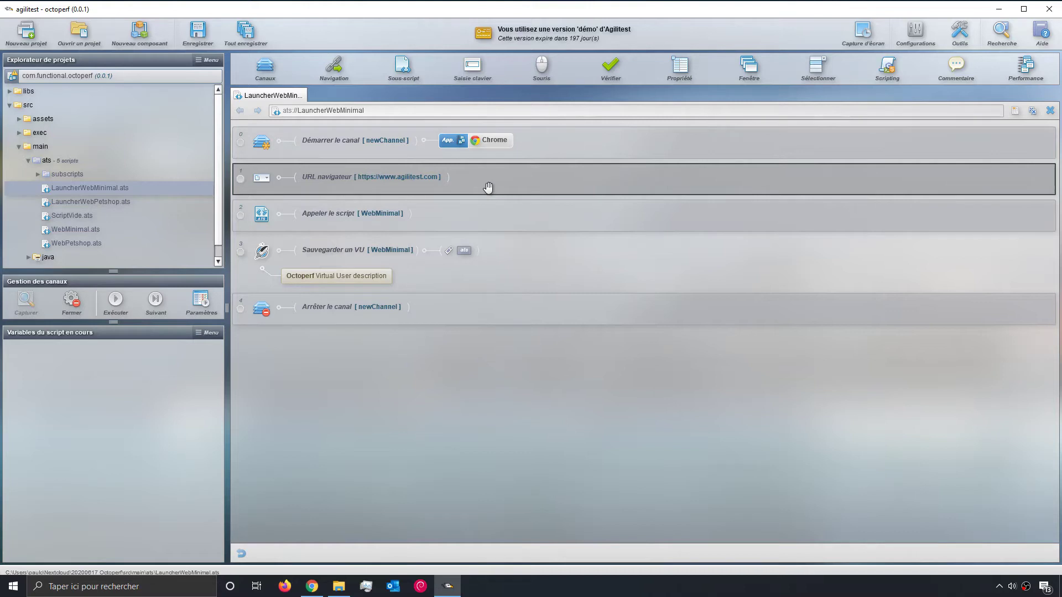
{"action": "left_click", "coordinate": [465, 221]}
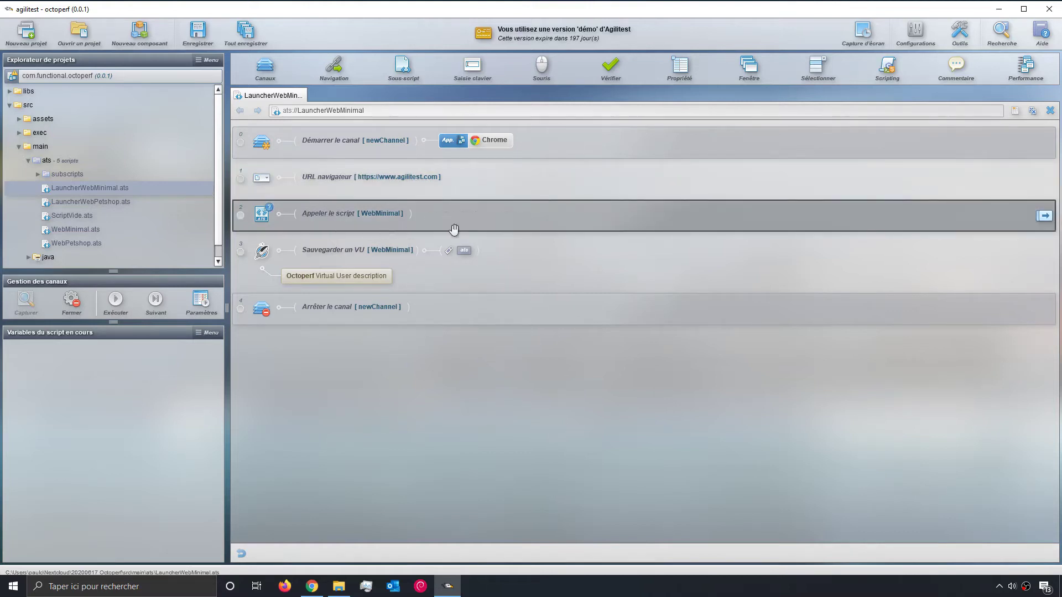
Step: Open the WebMinimal sub-script and examine its click actions on the main menu entries
{"action": "left_click", "coordinate": [73, 234]}
{"action": "double_click", "coordinate": [74, 232]}
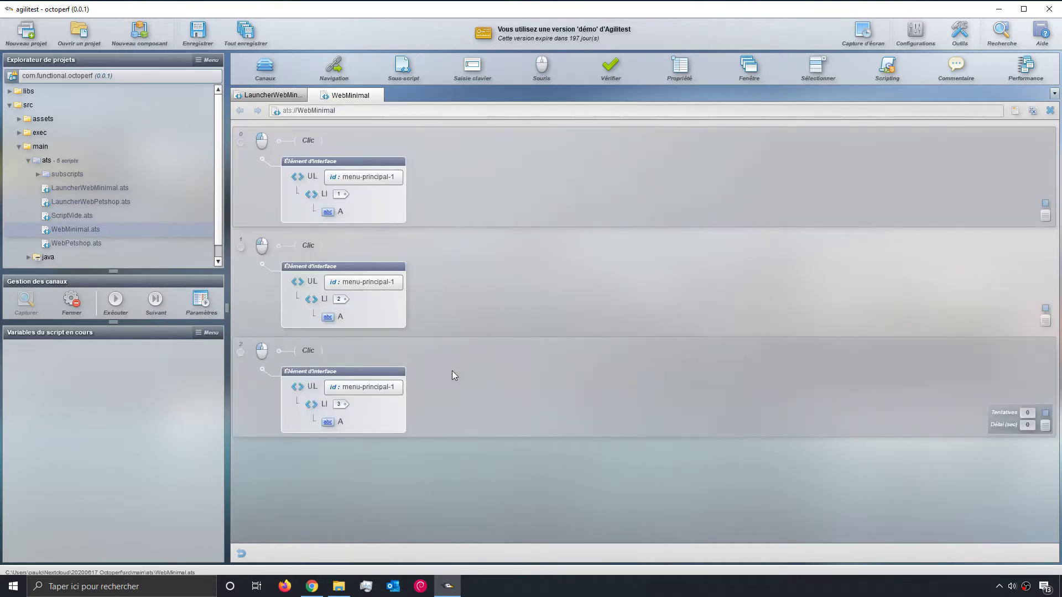
{"action": "left_click", "coordinate": [500, 196]}
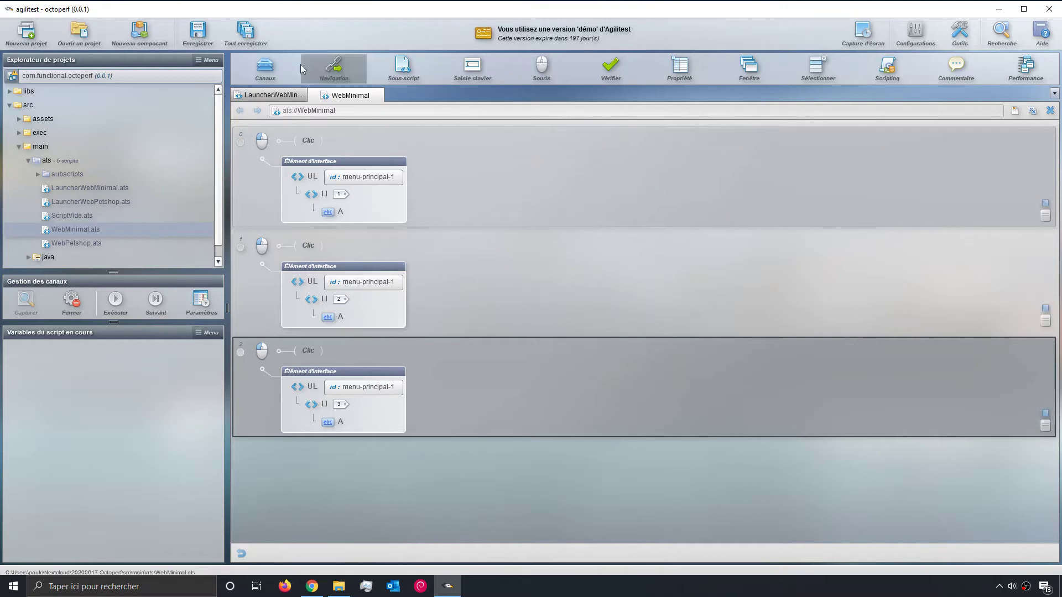
Step: Return to LauncherWebMinimal and examine its browser URL action and the action calling the WebMinimal script
{"action": "left_click", "coordinate": [271, 96]}
{"action": "left_click", "coordinate": [466, 178]}
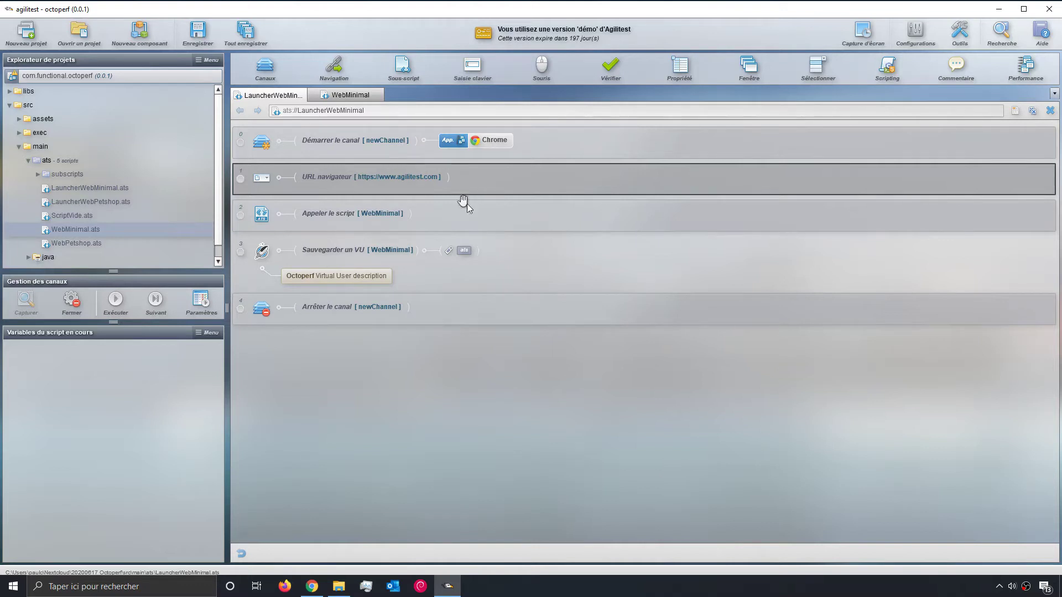
{"action": "left_click", "coordinate": [473, 224]}
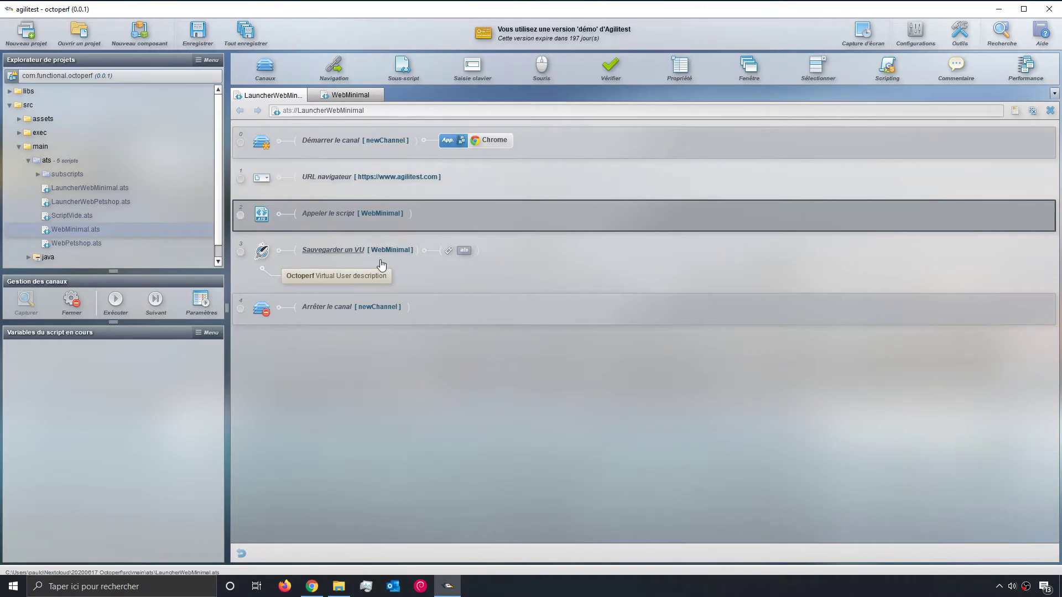
Step: Review the virtual user name and tags in the save virtual user action of LauncherWebMinimal
{"action": "left_click", "coordinate": [351, 253]}
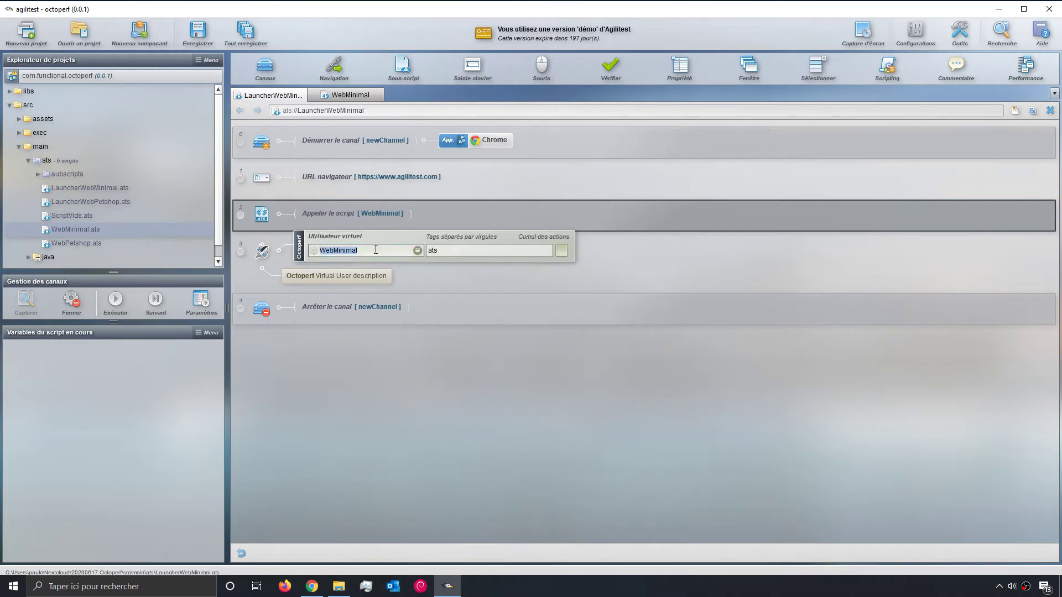
{"action": "left_click", "coordinate": [378, 248]}
{"action": "left_click_drag", "start_coordinate": [365, 251], "coordinate": [319, 249]}
{"action": "double_click", "coordinate": [433, 251]}
{"action": "left_click", "coordinate": [646, 261]}
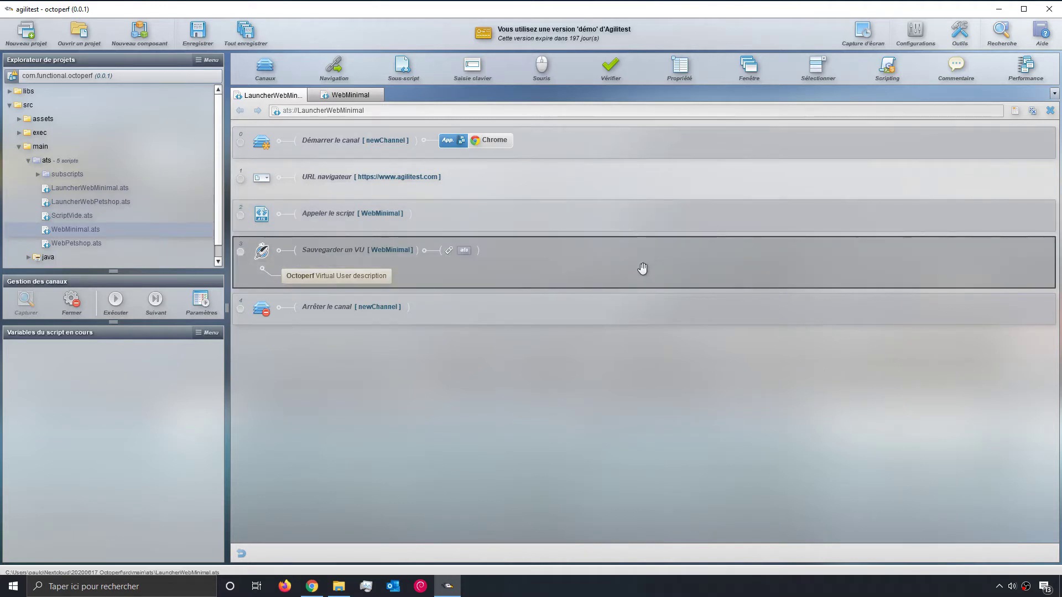
Step: Check the stop-channel action and the application options of the start-channel action in LauncherWebMinimal
{"action": "left_click", "coordinate": [457, 322]}
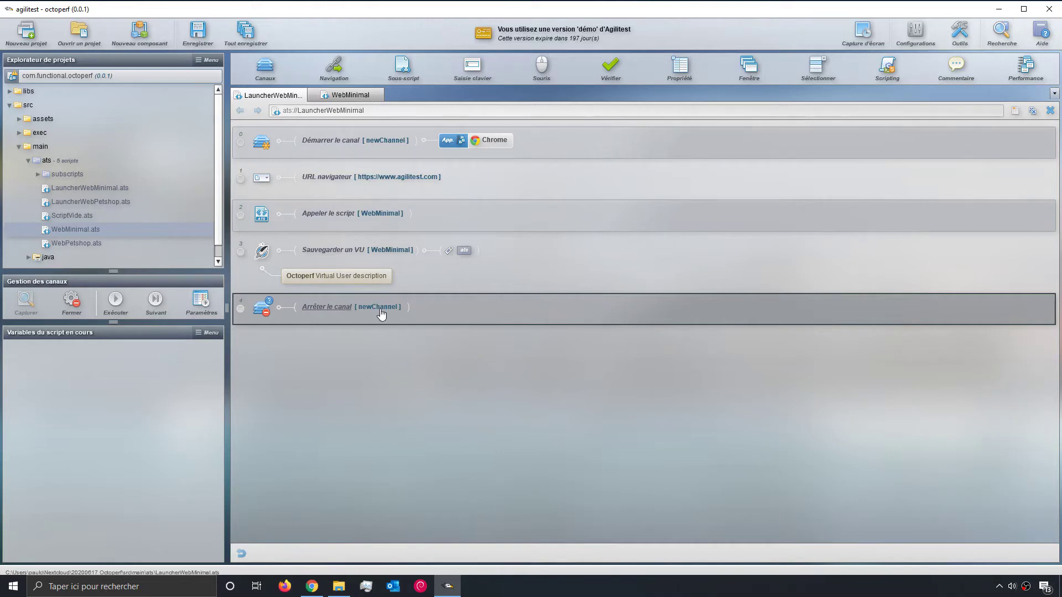
{"action": "left_click", "coordinate": [487, 145]}
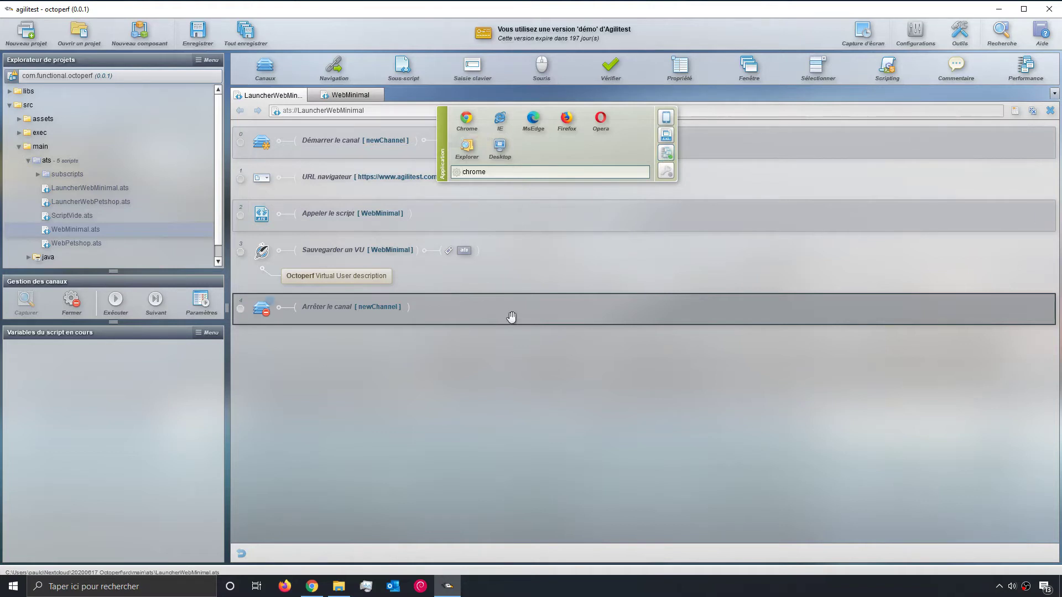
{"action": "left_click", "coordinate": [530, 304]}
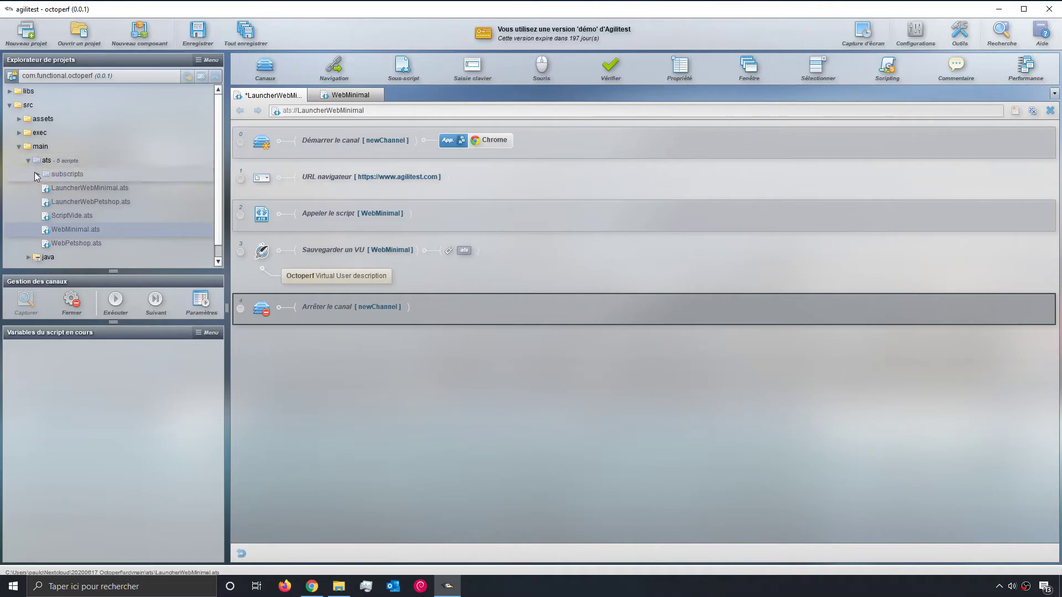
Step: Collapse the main folder and expand target, performance and newChannel in the project tree to examine the captured HAR files
{"action": "left_click", "coordinate": [18, 146]}
{"action": "left_click", "coordinate": [10, 160]}
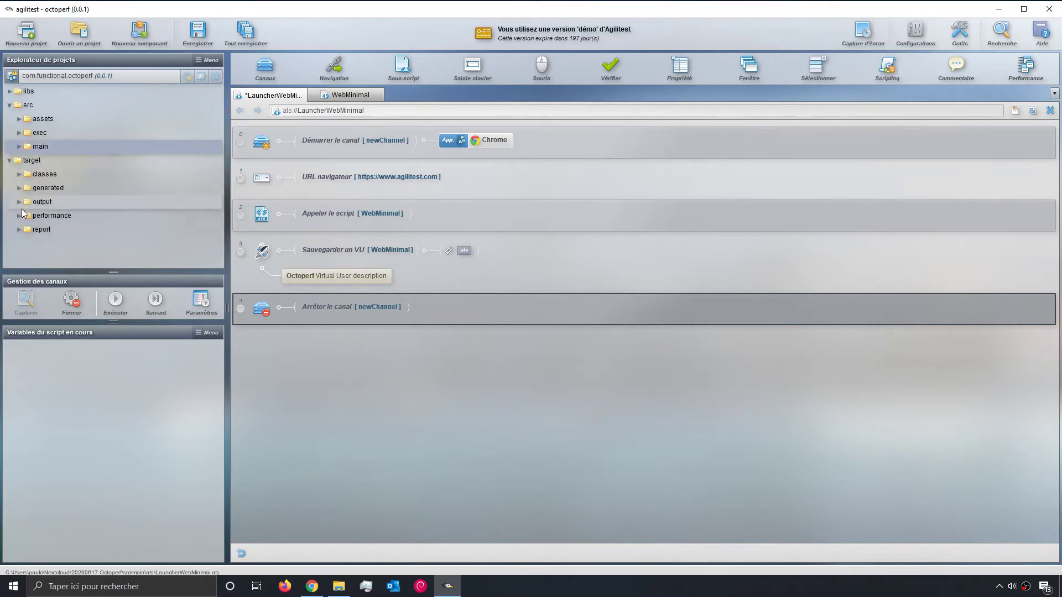
{"action": "left_click", "coordinate": [19, 215]}
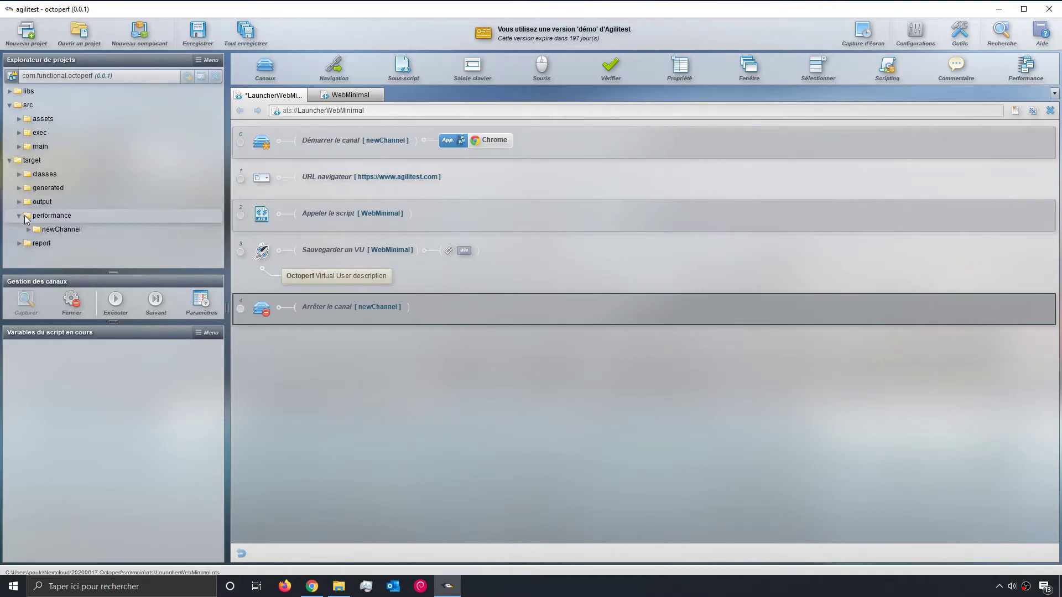
{"action": "left_click", "coordinate": [32, 232]}
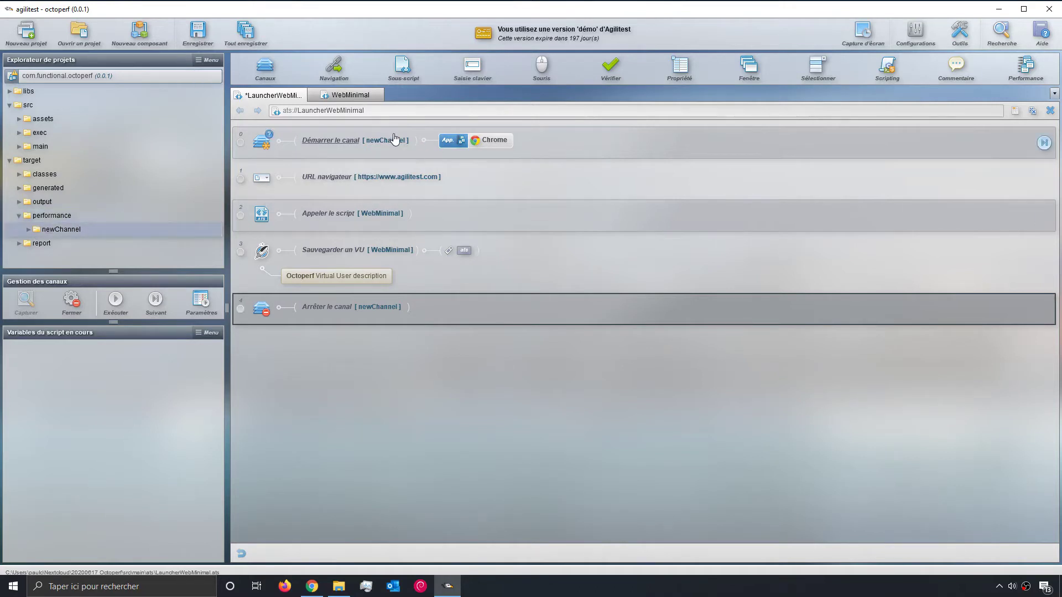
{"action": "left_click", "coordinate": [28, 230]}
{"action": "scroll", "coordinate": [27, 230], "scroll_direction": "down", "scroll_amount": 3}
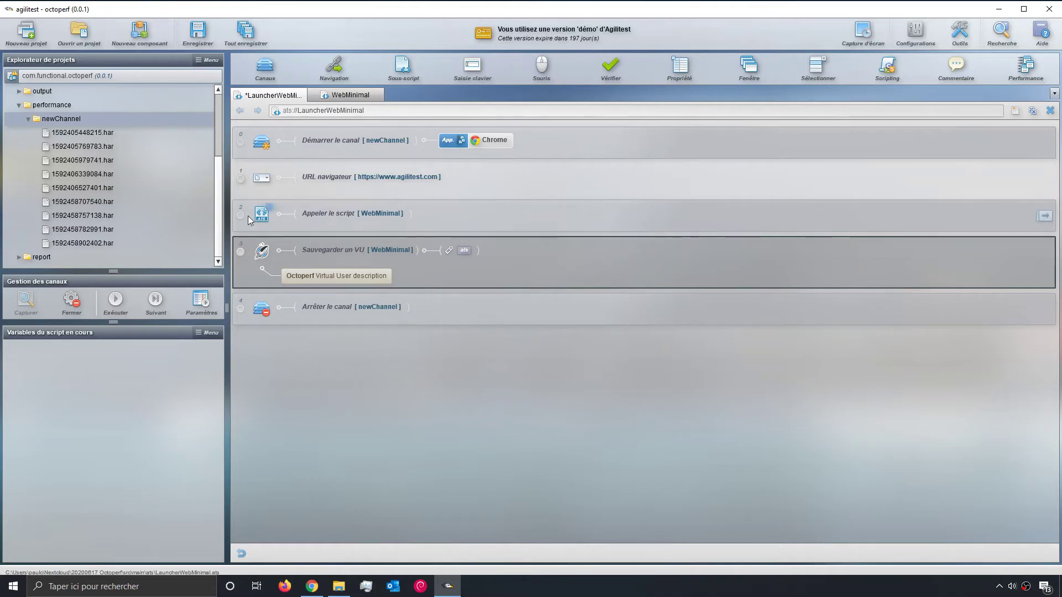
Step: Select the start-channel action, point out script execution, and recheck the virtual user settings of the save action
{"action": "left_click", "coordinate": [559, 142]}
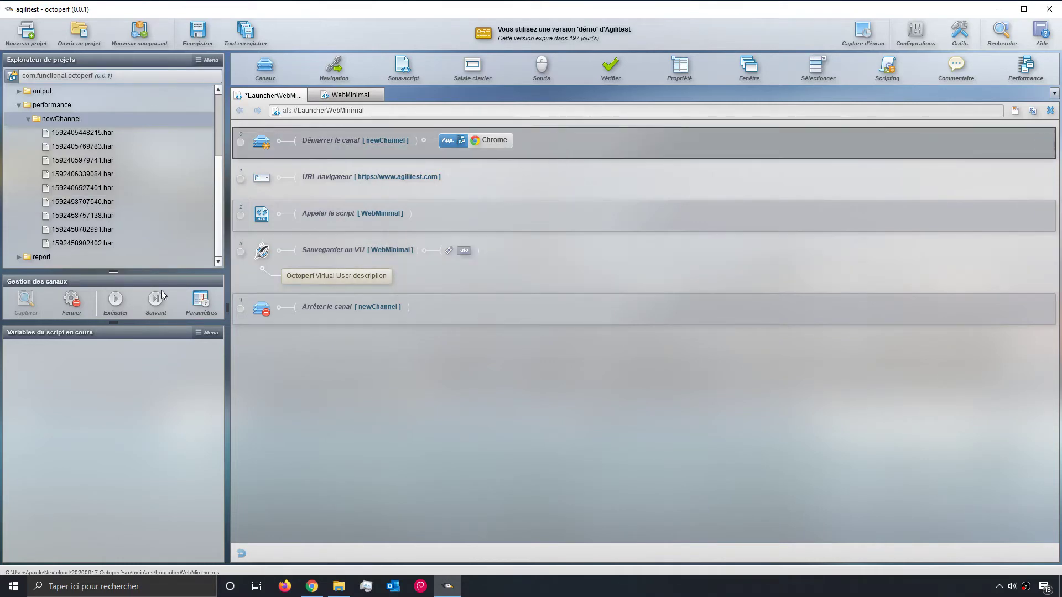
{"action": "left_click", "coordinate": [116, 302]}
{"action": "left_click", "coordinate": [392, 256]}
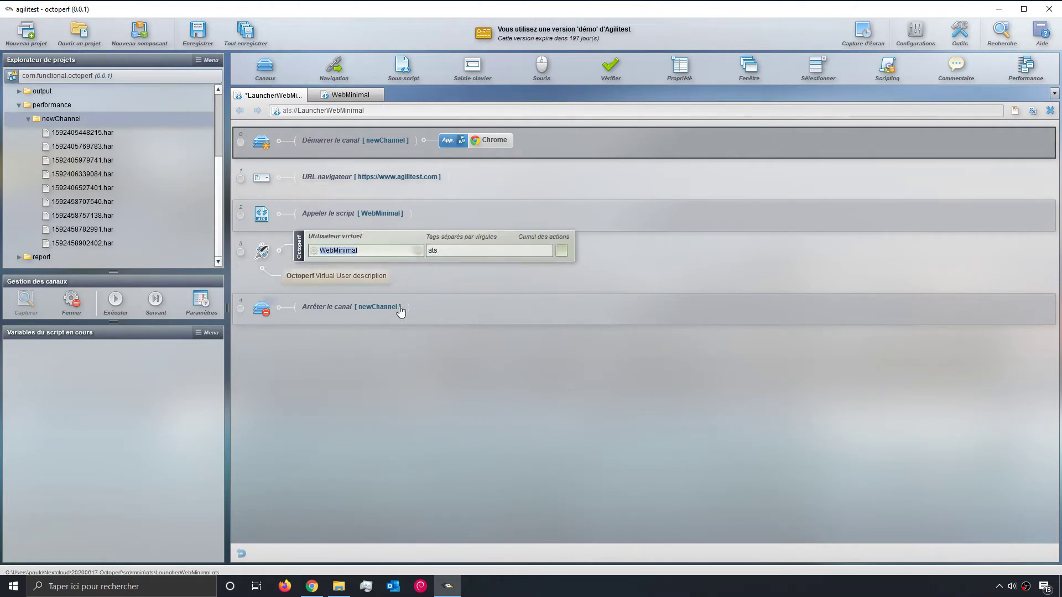
{"action": "left_click", "coordinate": [467, 281]}
Step: Switch to OctoPerf in Chrome, open myOctoperfAgilitestProject to view its virtual users, and return to Agilitest
{"action": "left_click", "coordinate": [312, 586]}
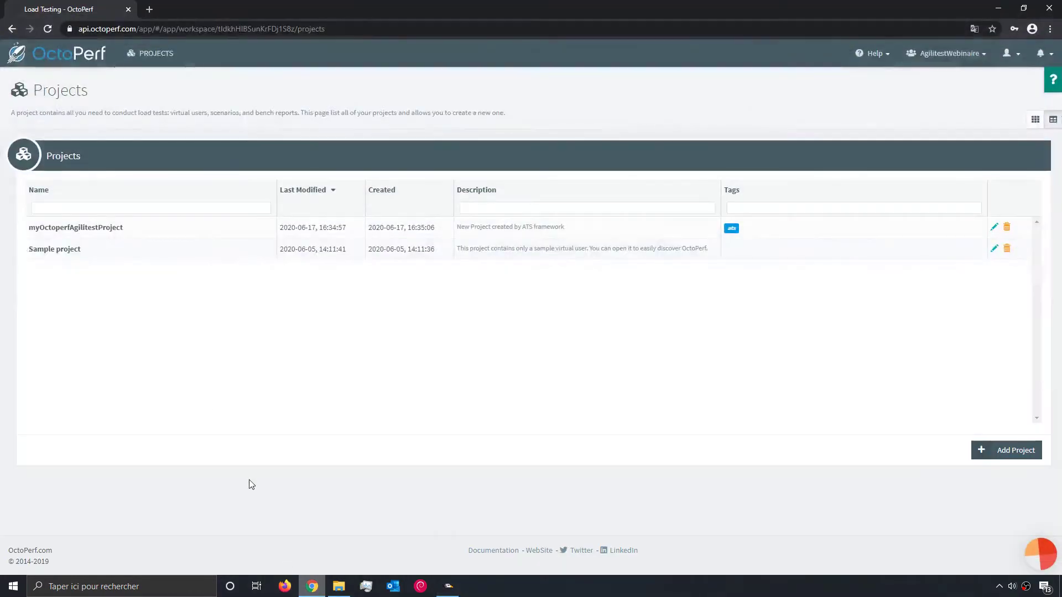
{"action": "left_click", "coordinate": [117, 227]}
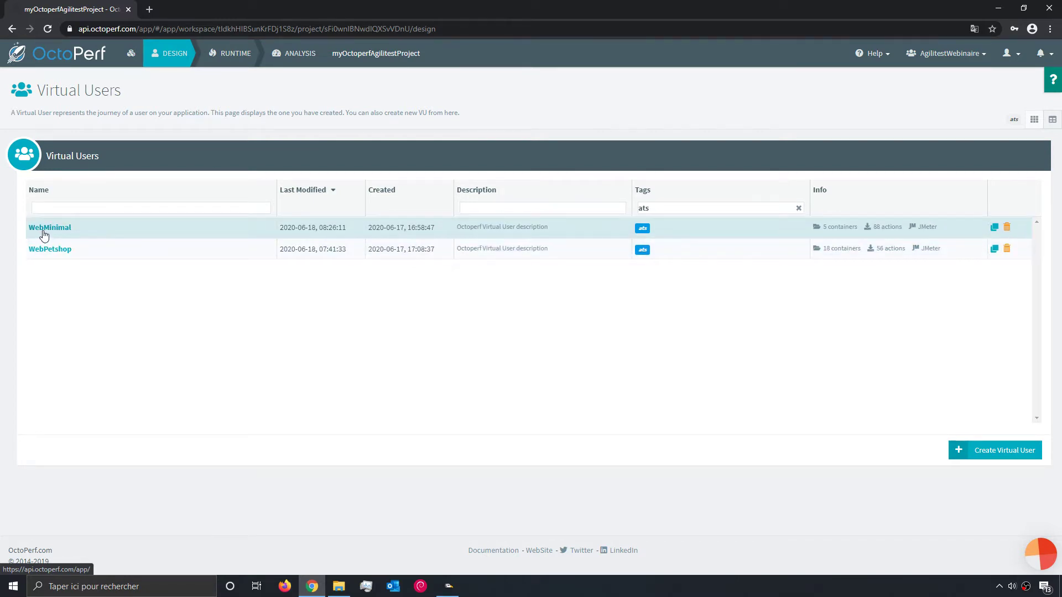
{"action": "left_click", "coordinate": [998, 8]}
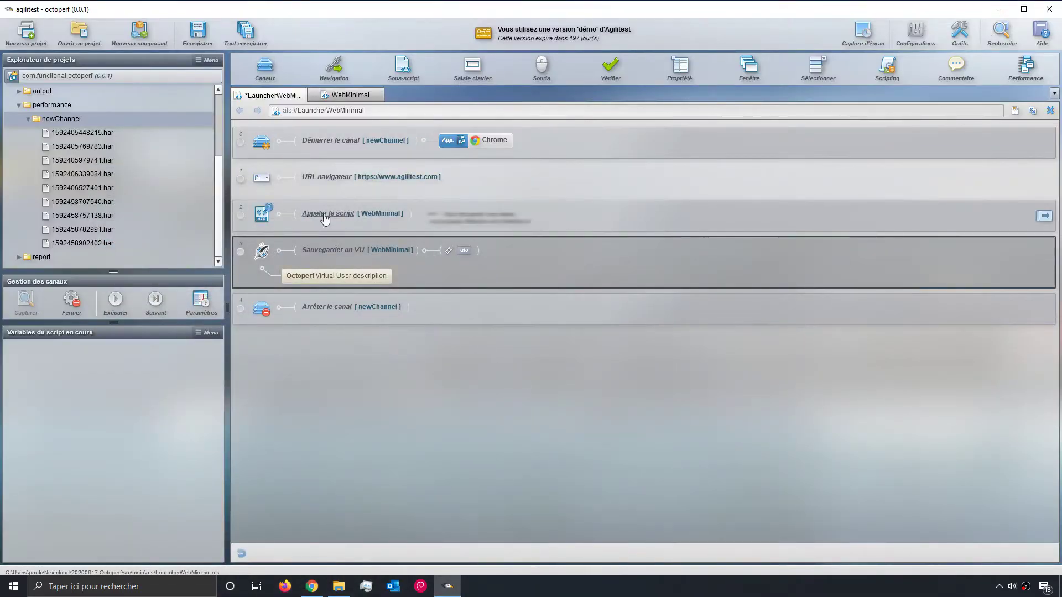
Step: Go through the start-channel, browser URL and call-script actions of LauncherWebMinimal
{"action": "left_click_drag", "start_coordinate": [220, 217], "coordinate": [211, 154]}
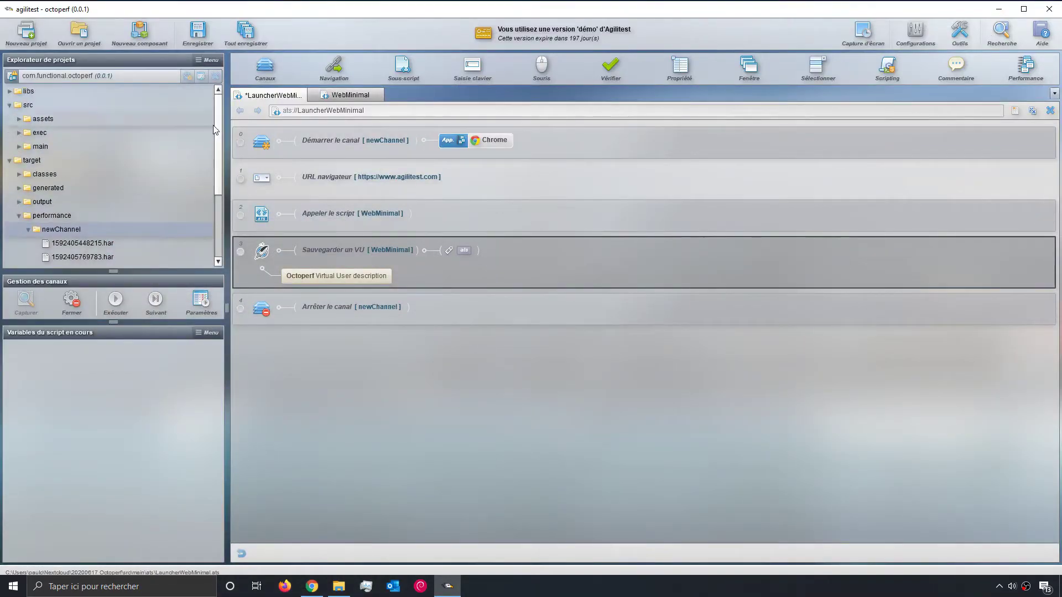
{"action": "left_click", "coordinate": [560, 144]}
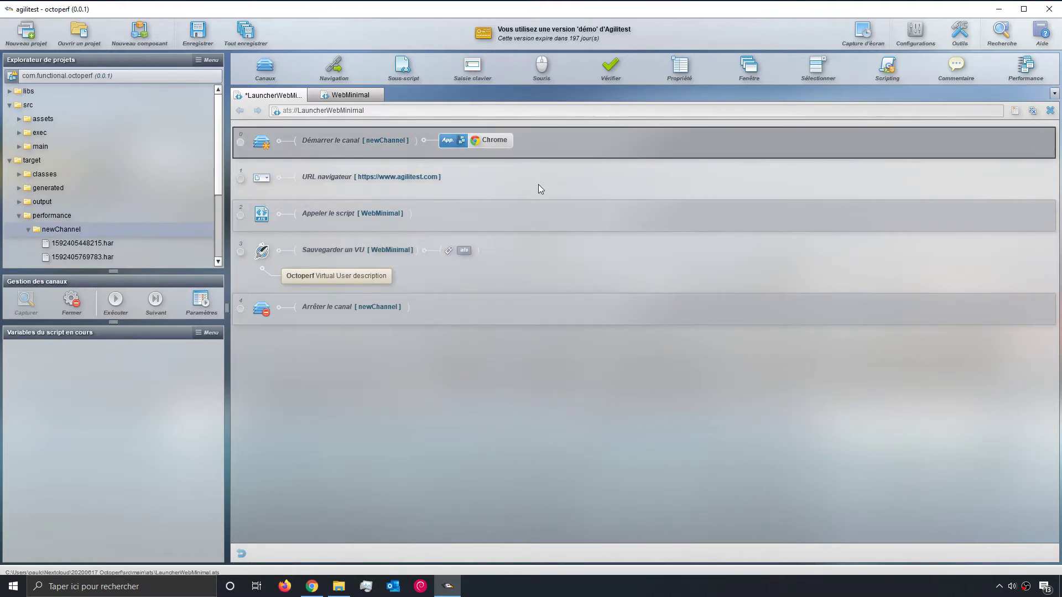
{"action": "left_click", "coordinate": [539, 187]}
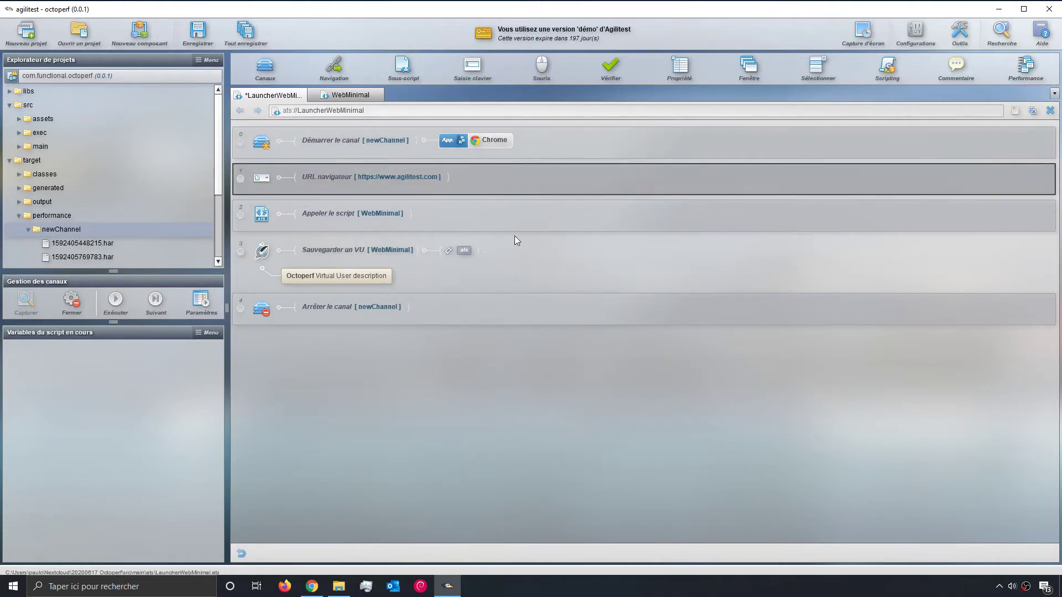
{"action": "left_click", "coordinate": [483, 219]}
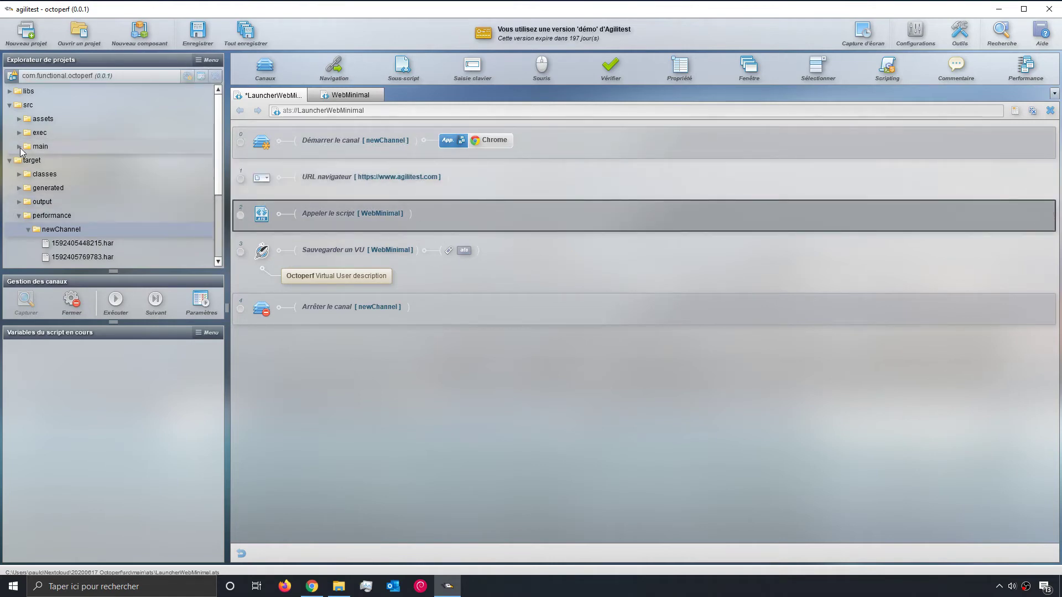
Step: Open LauncherWebPetshop.ats from the main folder and review its channel application options, browser URL and script call
{"action": "left_click", "coordinate": [19, 146]}
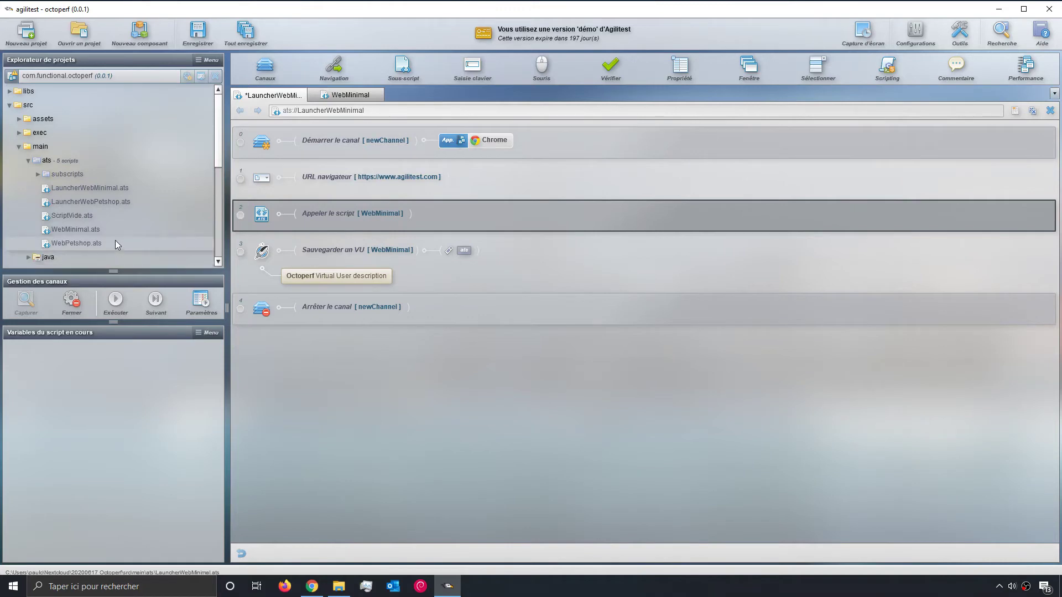
{"action": "double_click", "coordinate": [94, 202]}
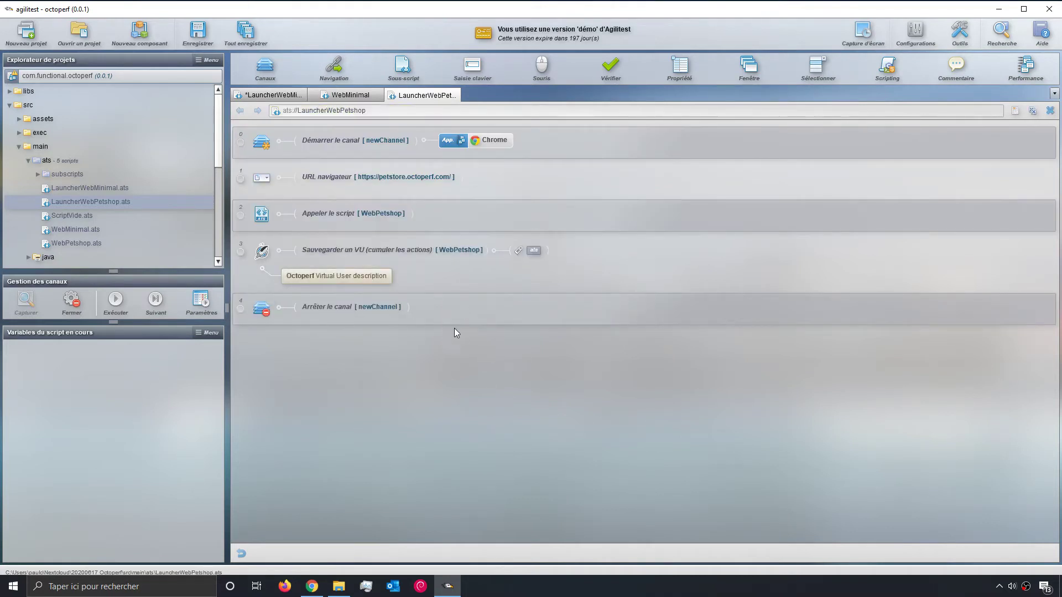
{"action": "left_click", "coordinate": [480, 142]}
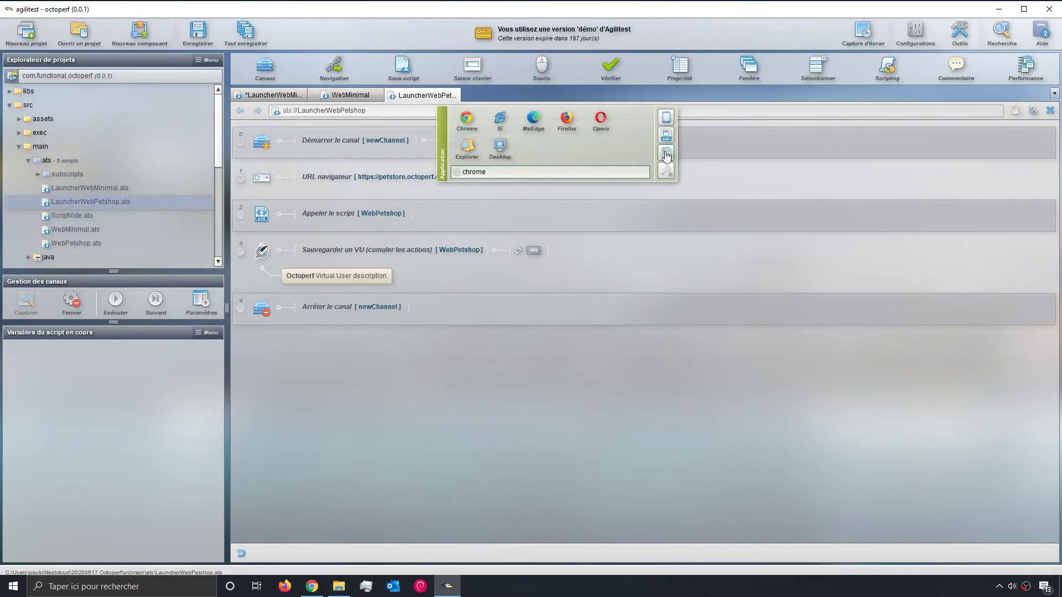
{"action": "left_click", "coordinate": [512, 160]}
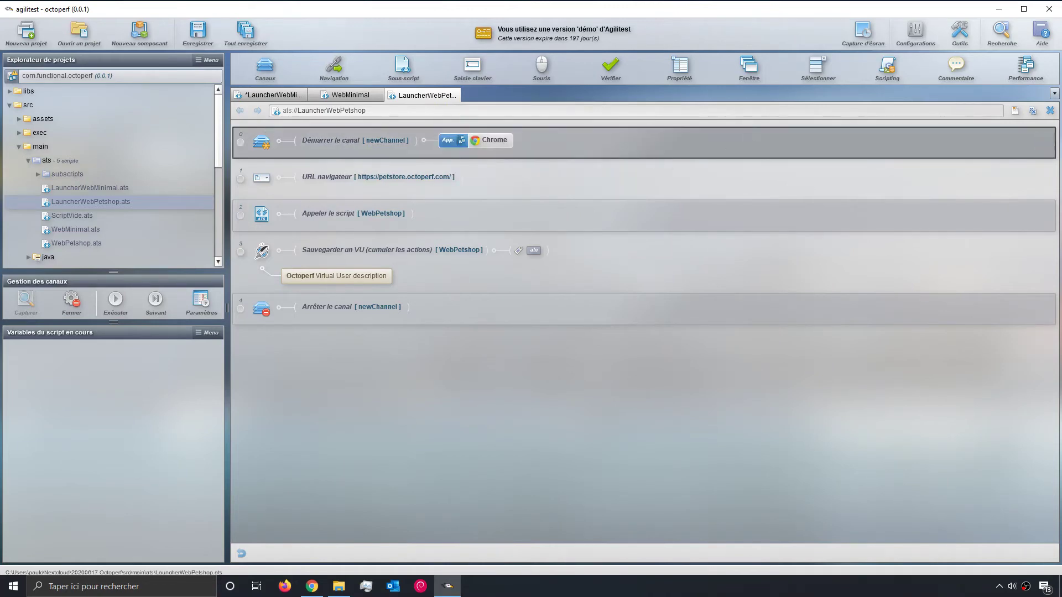
{"action": "left_click", "coordinate": [529, 189]}
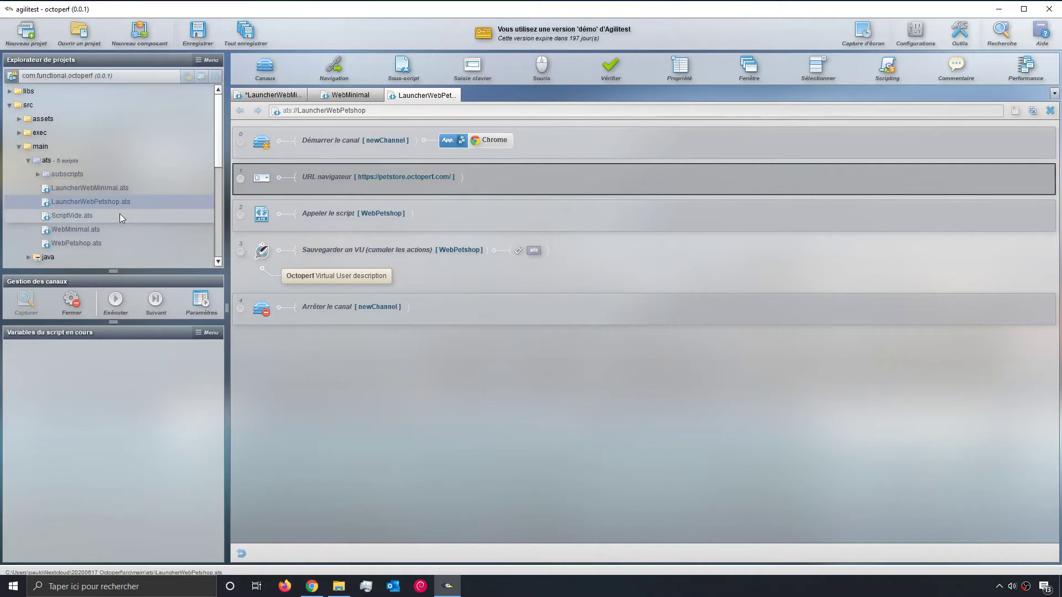
{"action": "left_click", "coordinate": [310, 222]}
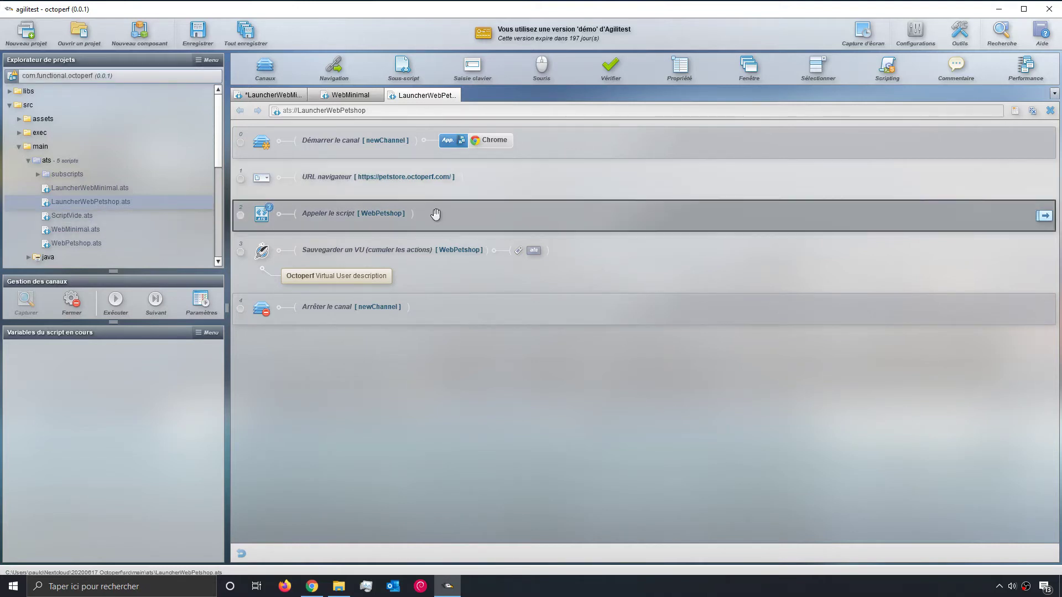
Step: Open WebPetshop.ats, look through its recorded actions down to the sign-out, and return to LauncherWebPetshop
{"action": "double_click", "coordinate": [57, 244]}
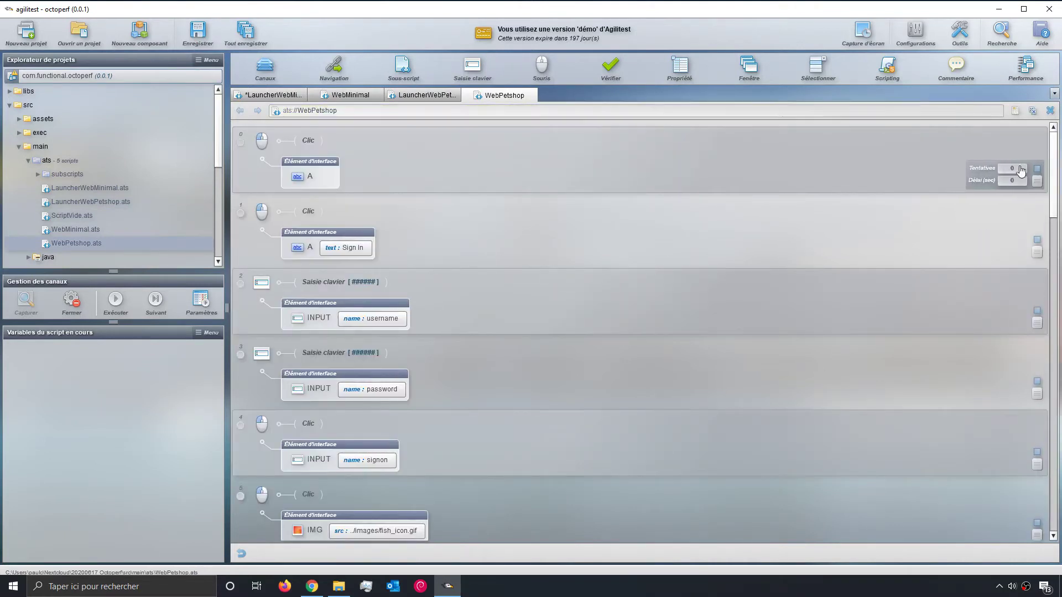
{"action": "left_click_drag", "start_coordinate": [1052, 140], "coordinate": [1058, 465]}
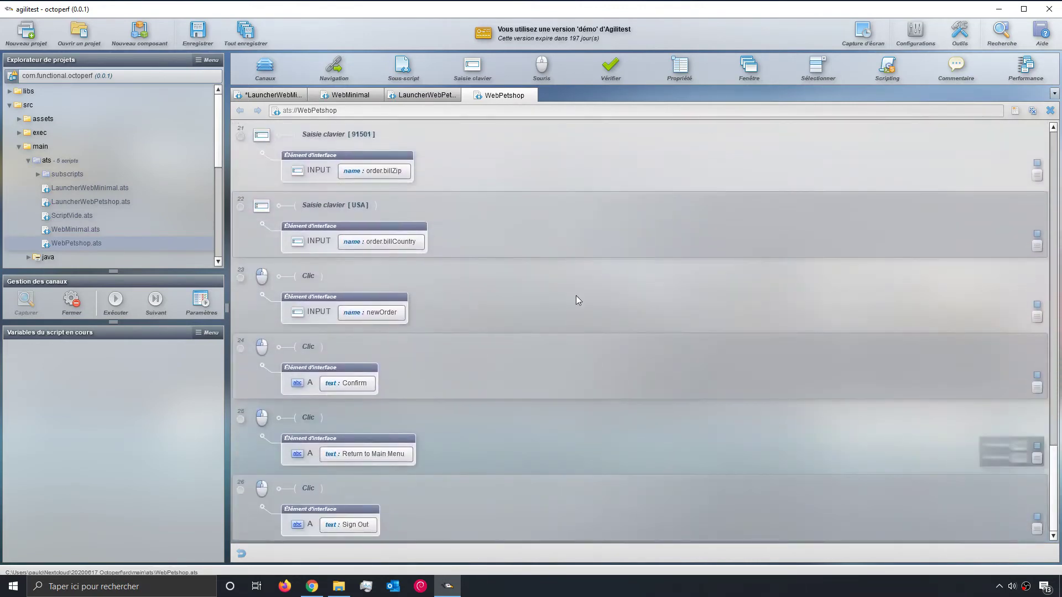
{"action": "left_click", "coordinate": [420, 96]}
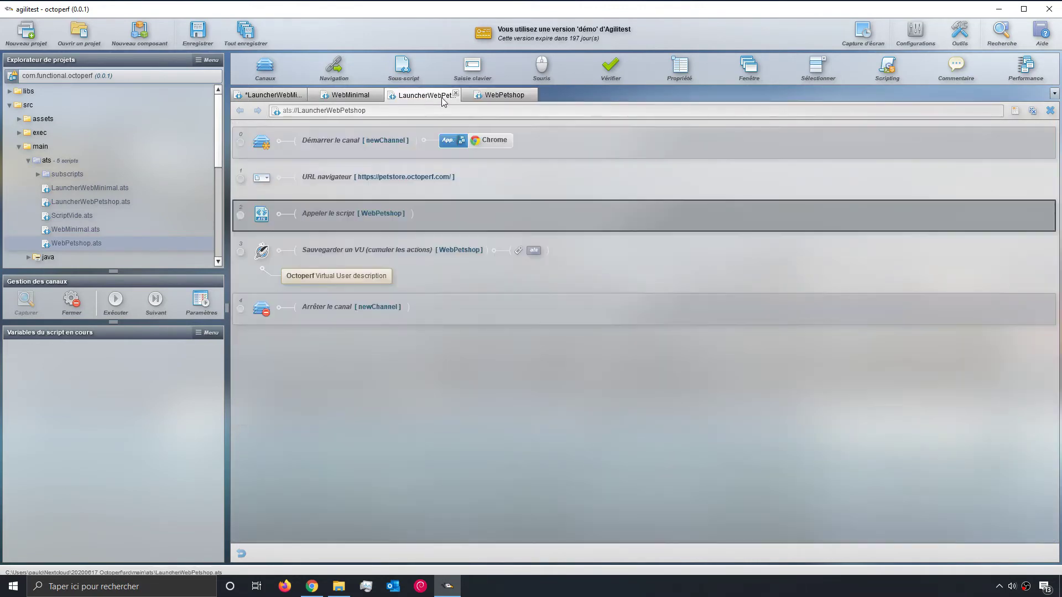
Step: Open the save action's virtual user settings, check the virtual users list in OctoPerf in Chrome, and return to Agilitest
{"action": "left_click", "coordinate": [405, 260]}
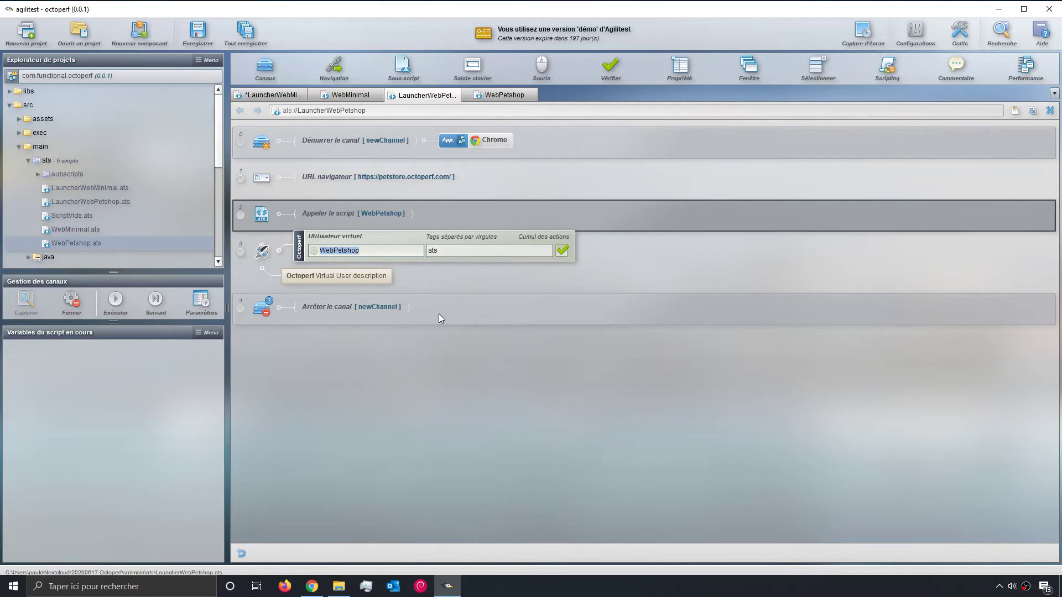
{"action": "left_click", "coordinate": [357, 252]}
{"action": "left_click_drag", "start_coordinate": [357, 252], "coordinate": [312, 246]}
{"action": "left_click", "coordinate": [312, 586]}
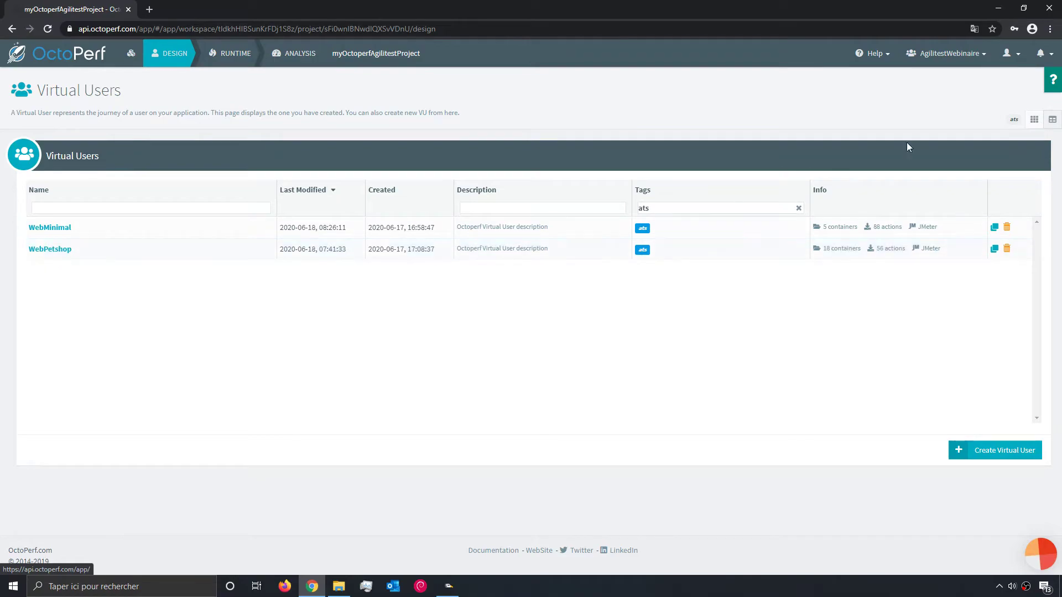
{"action": "key", "text": "alt+Tab"}
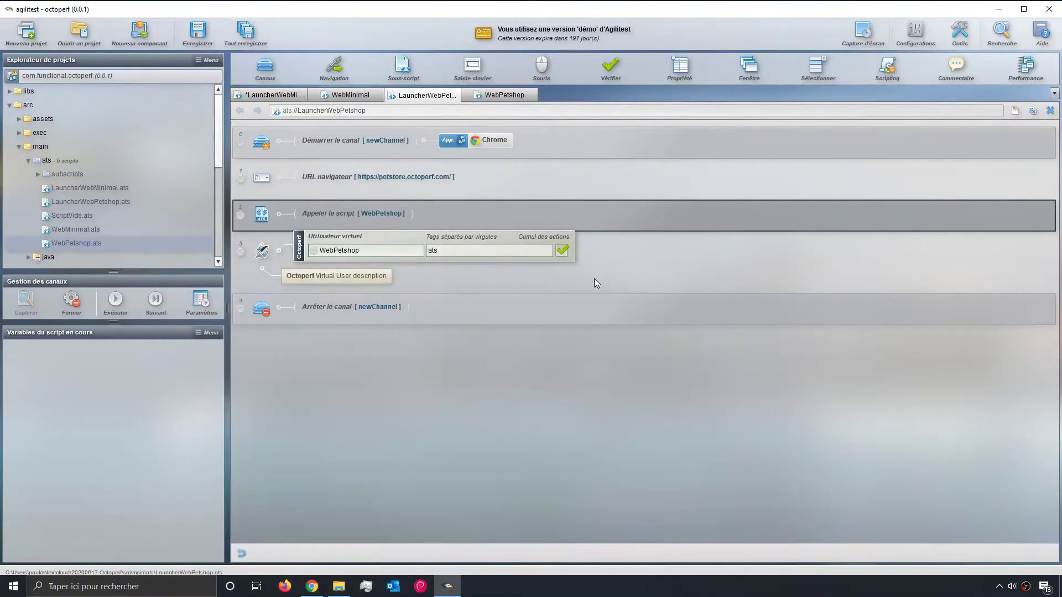
Step: Turn off action accumulation (Cumul des actions) in the WebPetshop virtual user save action
{"action": "left_click_drag", "start_coordinate": [446, 250], "coordinate": [422, 253]}
{"action": "left_click", "coordinate": [562, 253]}
{"action": "left_click", "coordinate": [628, 250]}
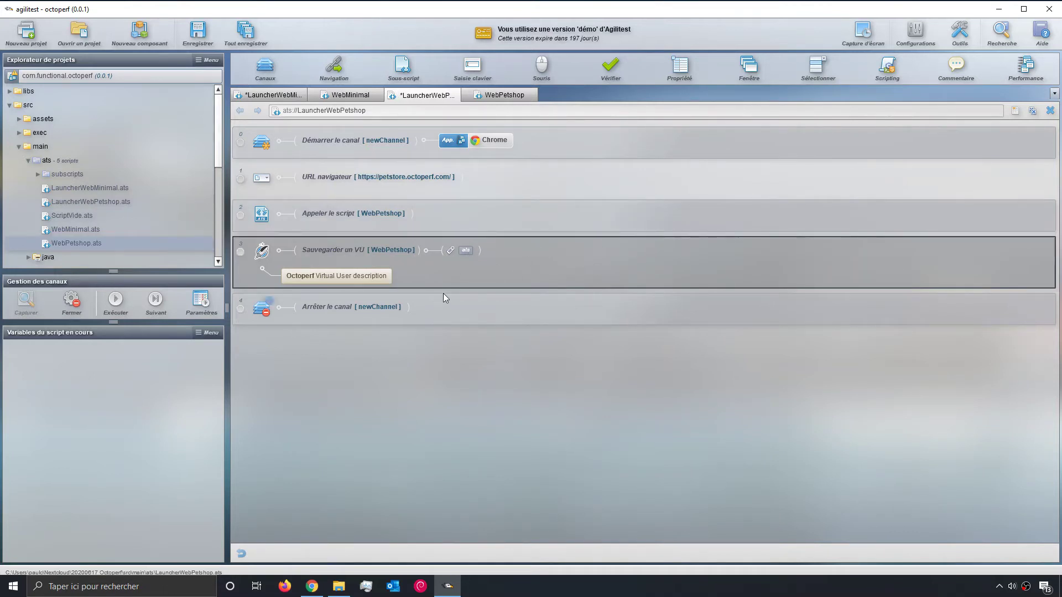
Step: Save all open scripts and run LauncherWebPetshop from its start-channel action
{"action": "left_click", "coordinate": [458, 317]}
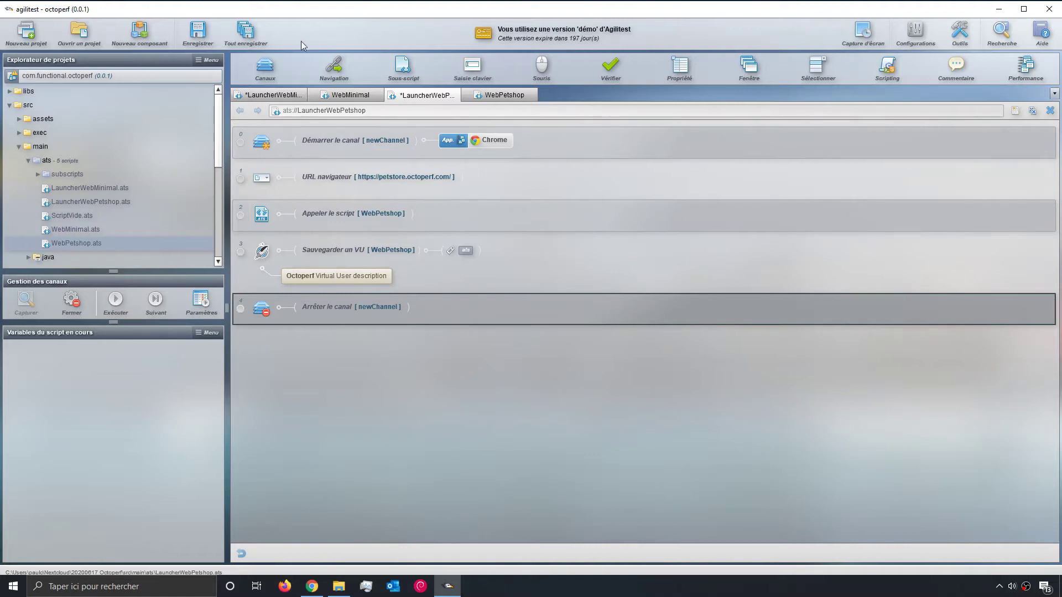
{"action": "left_click", "coordinate": [246, 32]}
{"action": "left_click", "coordinate": [576, 143]}
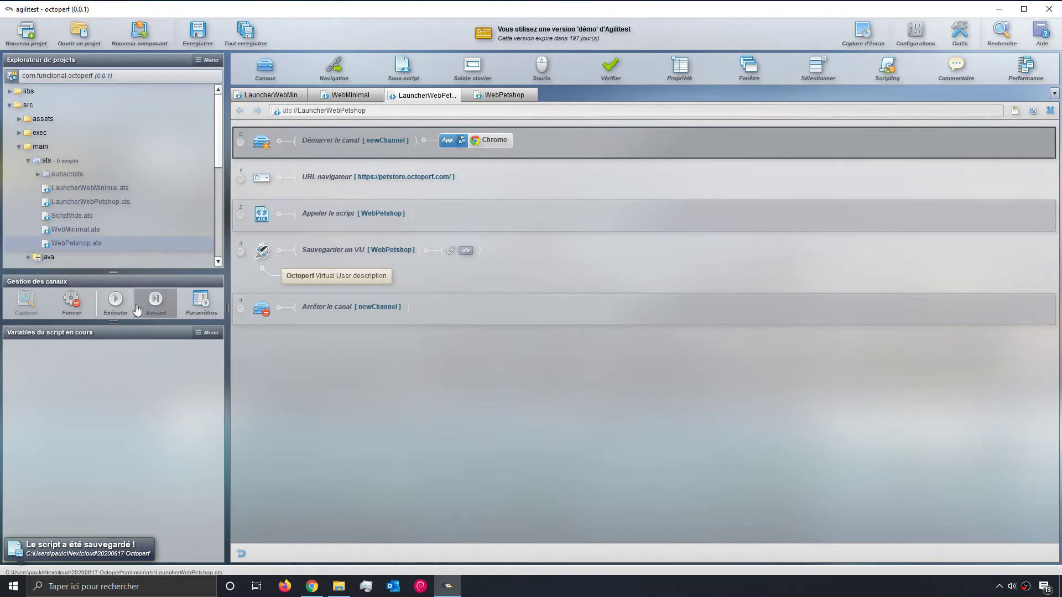
{"action": "left_click", "coordinate": [116, 302]}
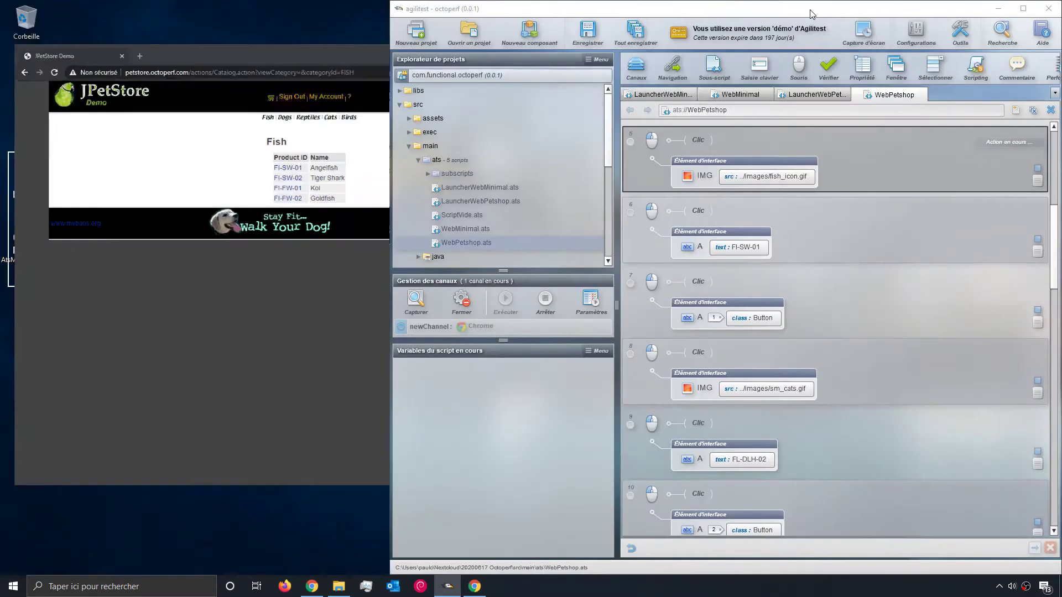
Step: Arrange the JPetStore browser and Agilitest windows side by side to follow the run, and minimize Agilitest at the save action
{"action": "left_click", "coordinate": [125, 241]}
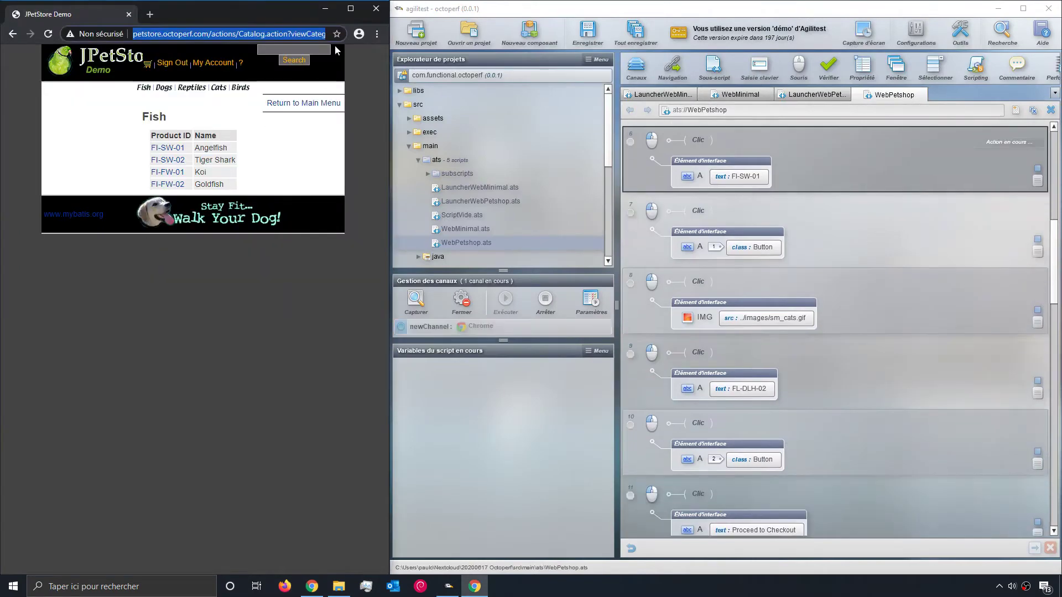
{"action": "left_click_drag", "start_coordinate": [287, 15], "coordinate": [609, 24]}
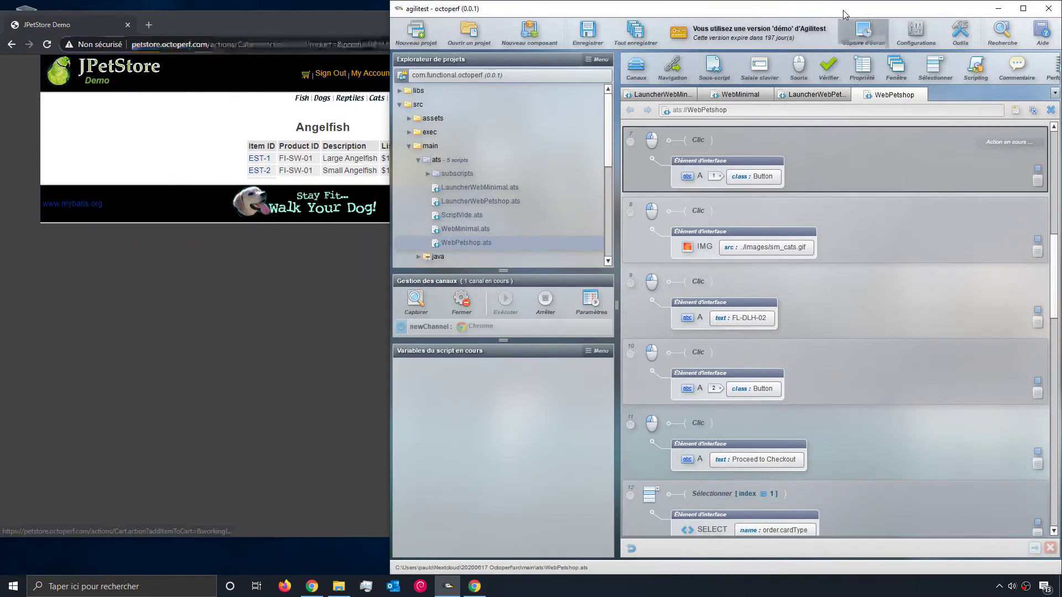
{"action": "left_click", "coordinate": [927, 167]}
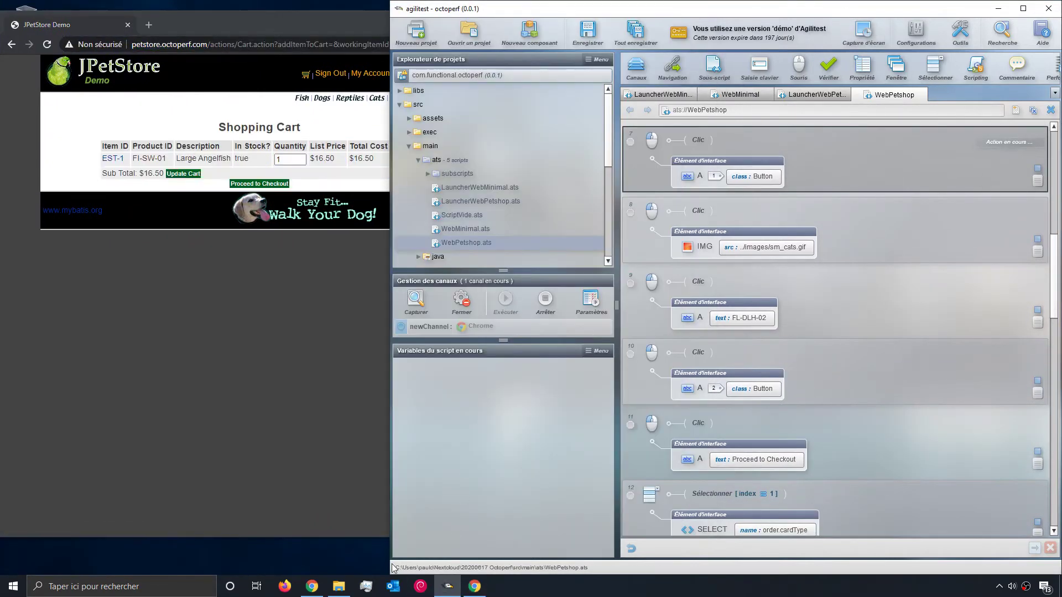
{"action": "left_click_drag", "start_coordinate": [394, 568], "coordinate": [401, 568]}
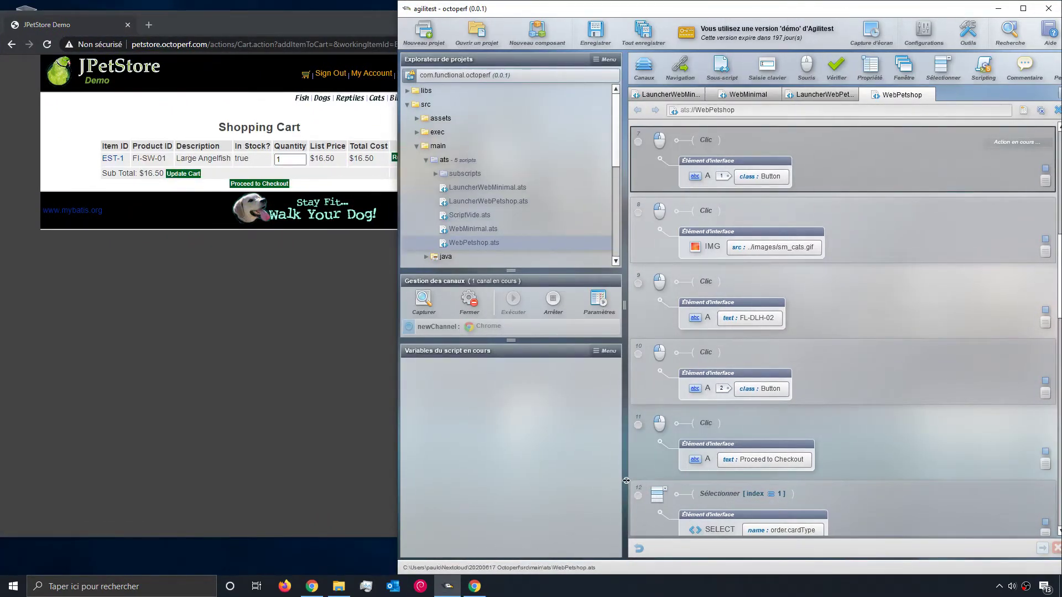
{"action": "left_click_drag", "start_coordinate": [626, 481], "coordinate": [602, 493]}
{"action": "left_click_drag", "start_coordinate": [508, 494], "coordinate": [507, 494]}
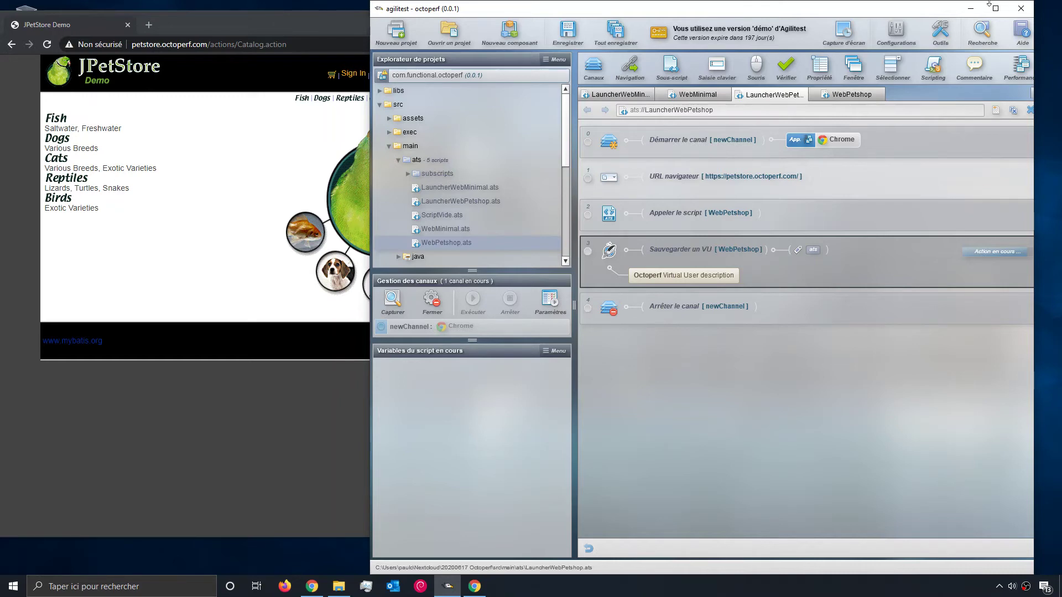
{"action": "left_click", "coordinate": [971, 8]}
{"action": "left_click", "coordinate": [645, 21]}
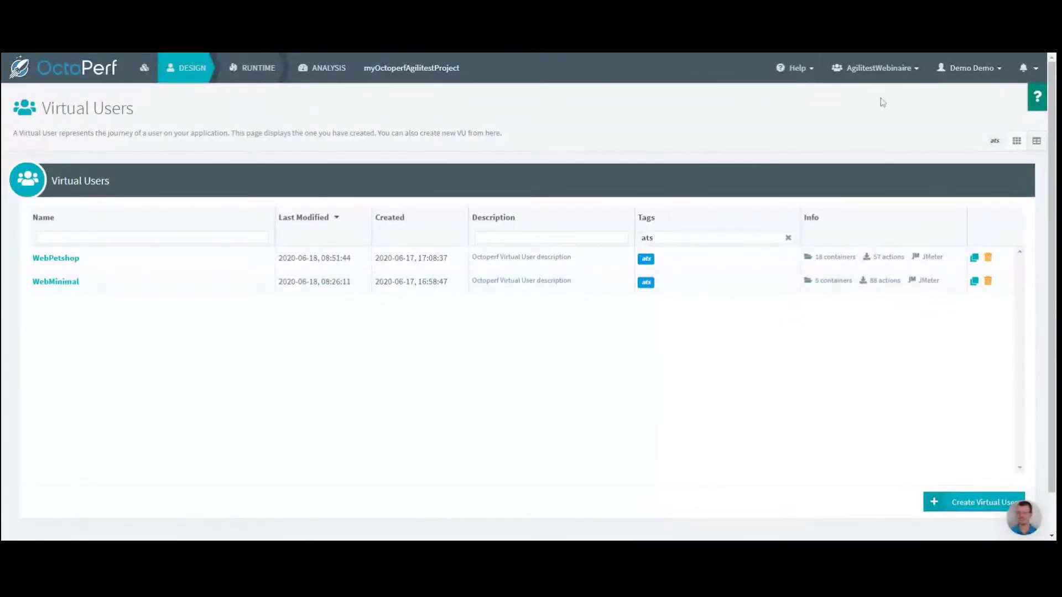
Step: Check the workspace list in OctoPerf and the container and action information of the WebPetshop virtual user
{"action": "left_click", "coordinate": [881, 68]}
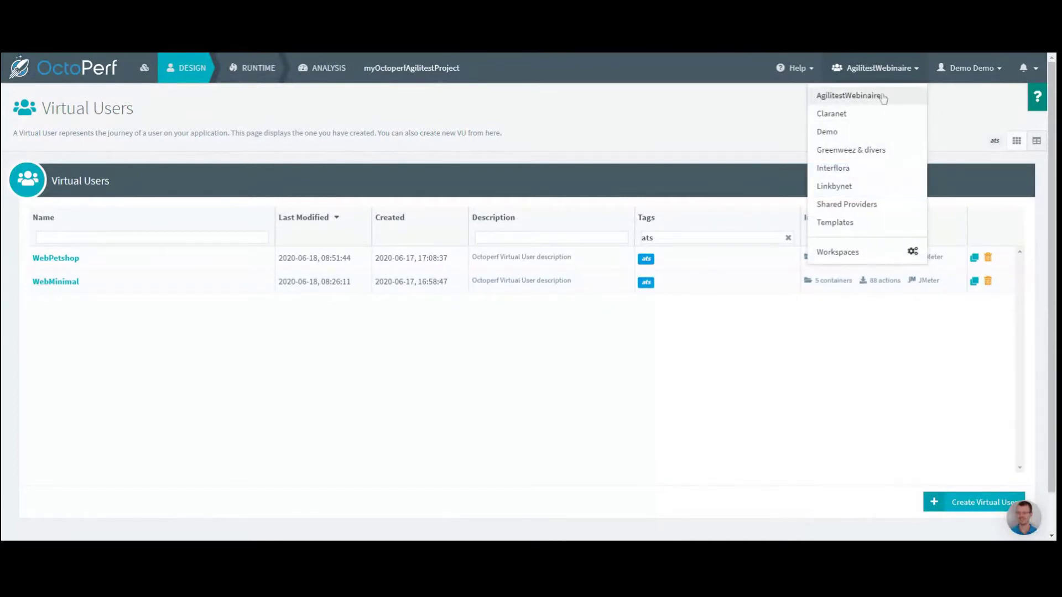
{"action": "left_click", "coordinate": [728, 116]}
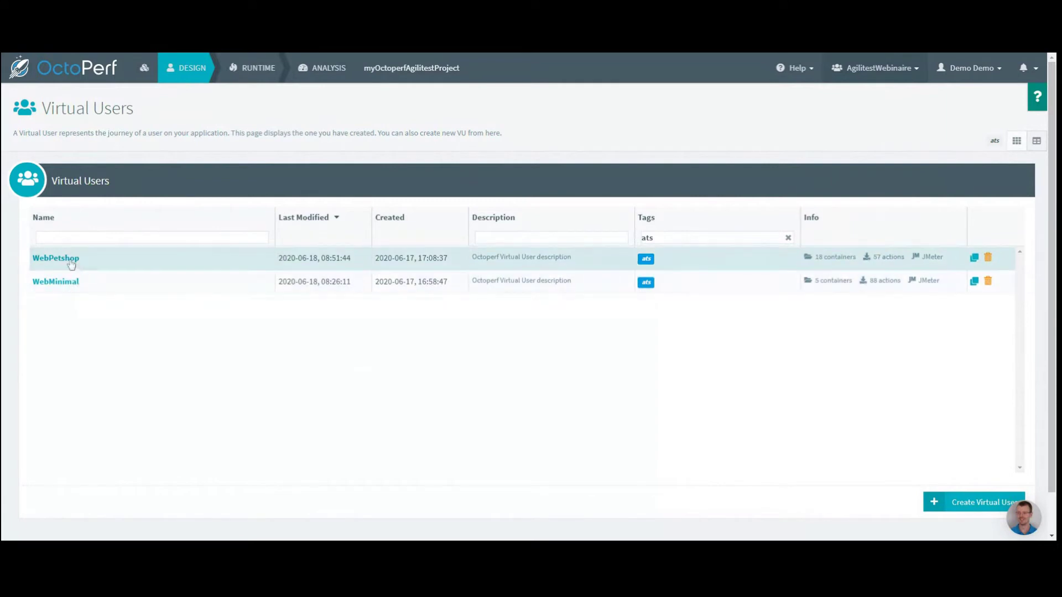
{"action": "left_click_drag", "start_coordinate": [875, 258], "coordinate": [891, 258]}
{"action": "left_click_drag", "start_coordinate": [815, 258], "coordinate": [892, 258]}
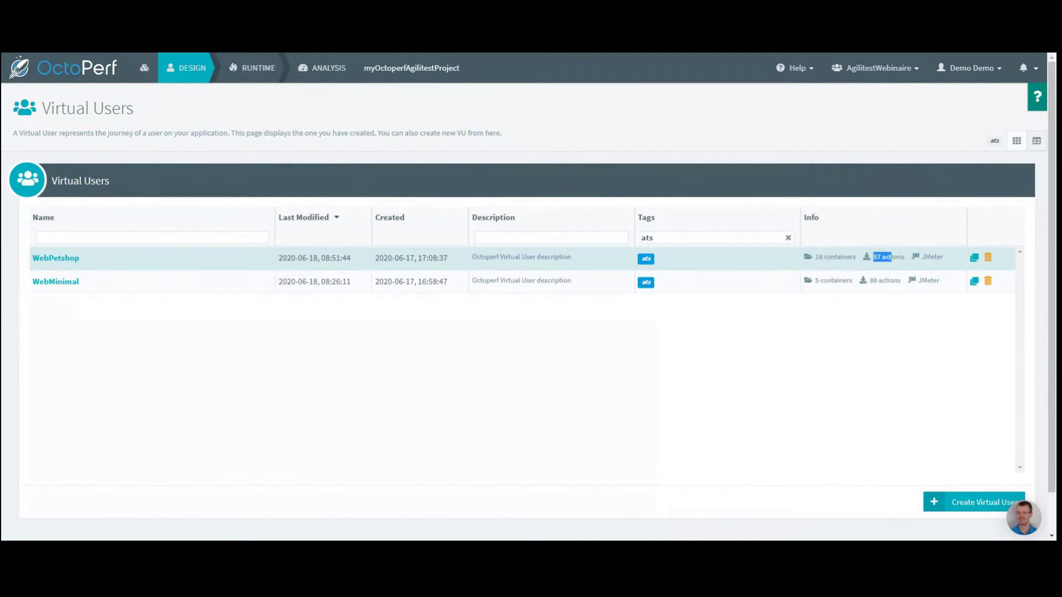
Step: Open the WebPetshop virtual user, look through its containers, and examine the requests inside the ATS channel container
{"action": "left_click", "coordinate": [68, 262]}
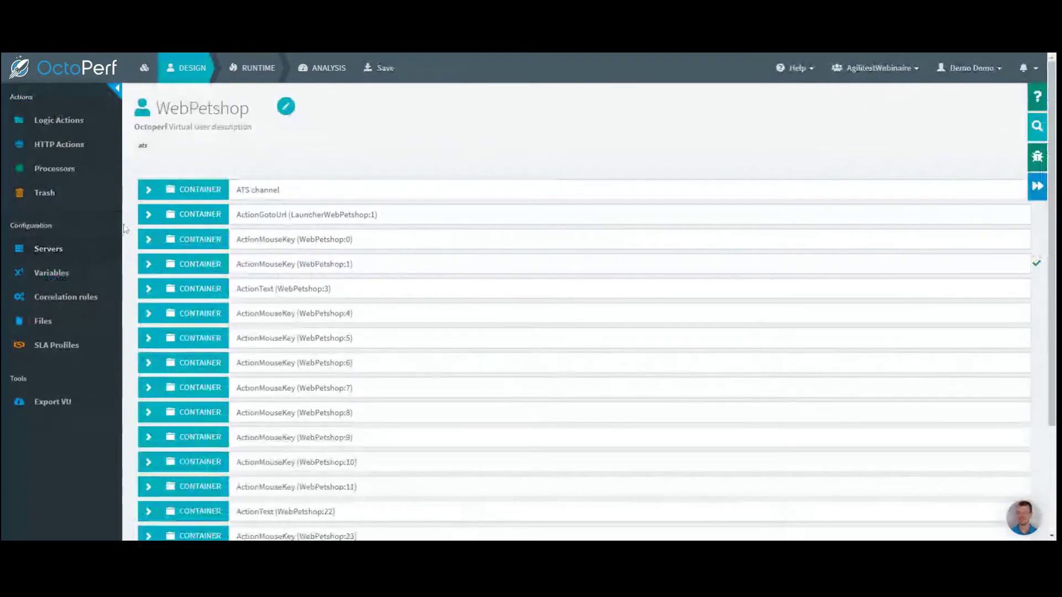
{"action": "scroll", "coordinate": [125, 230], "scroll_direction": "down", "scroll_amount": 2}
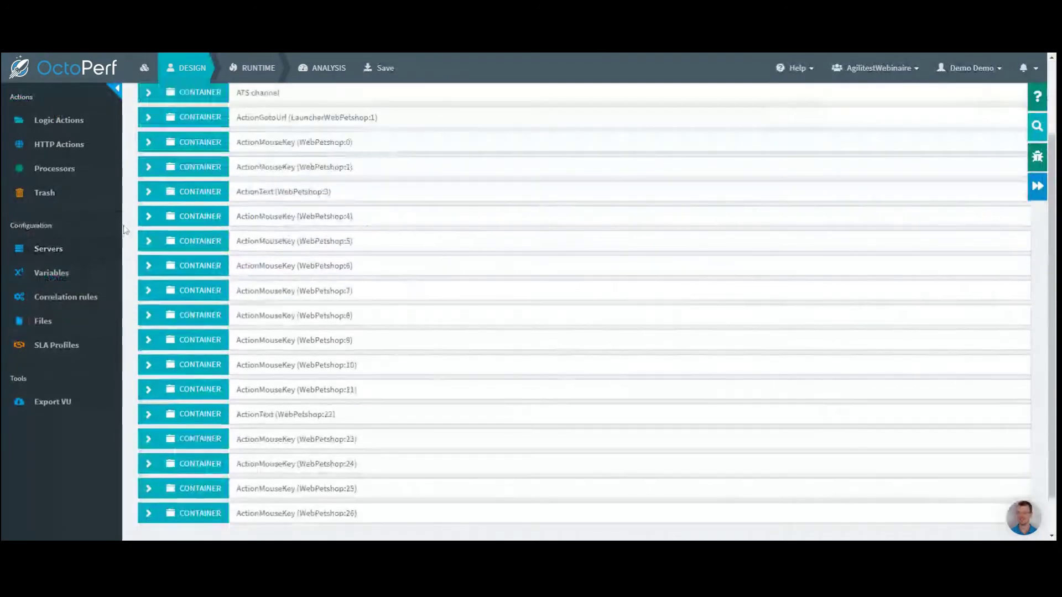
{"action": "scroll", "coordinate": [125, 230], "scroll_direction": "up", "scroll_amount": 1}
{"action": "scroll", "coordinate": [125, 230], "scroll_direction": "up", "scroll_amount": 2}
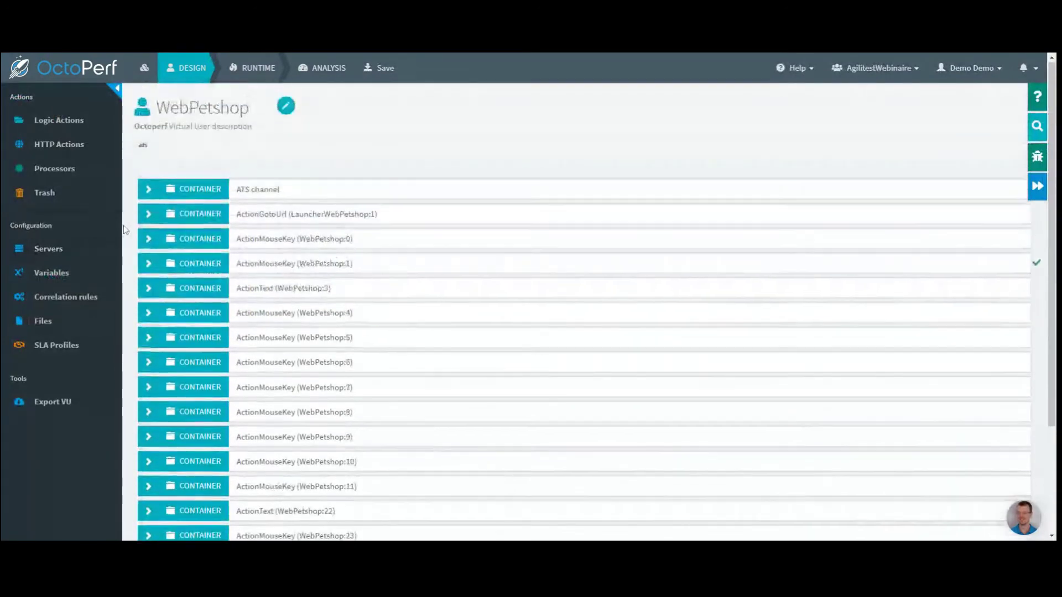
{"action": "left_click", "coordinate": [147, 190]}
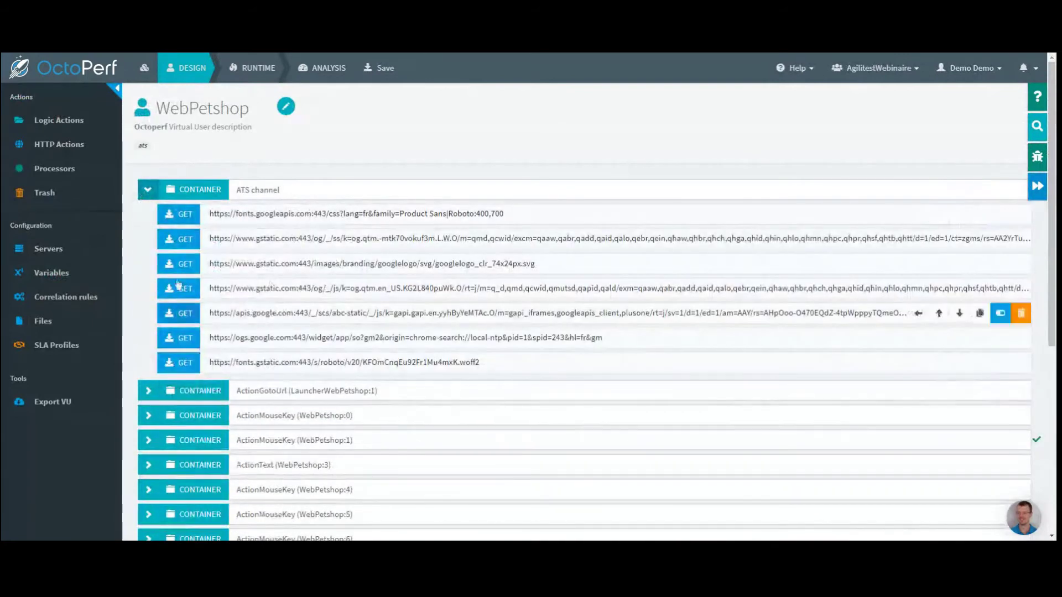
{"action": "left_click", "coordinate": [147, 190]}
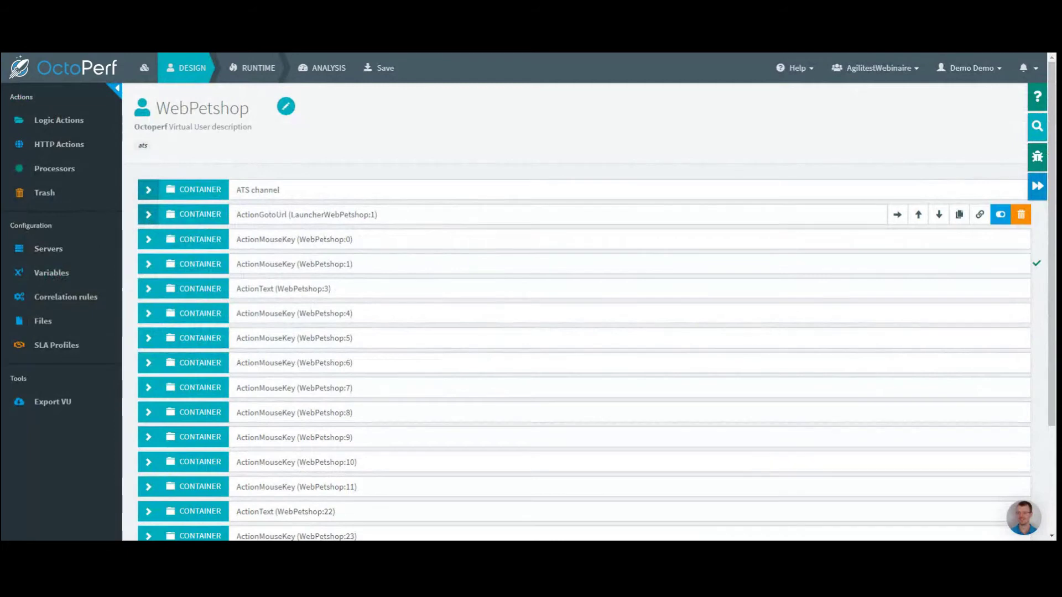
{"action": "left_click", "coordinate": [83, 254]}
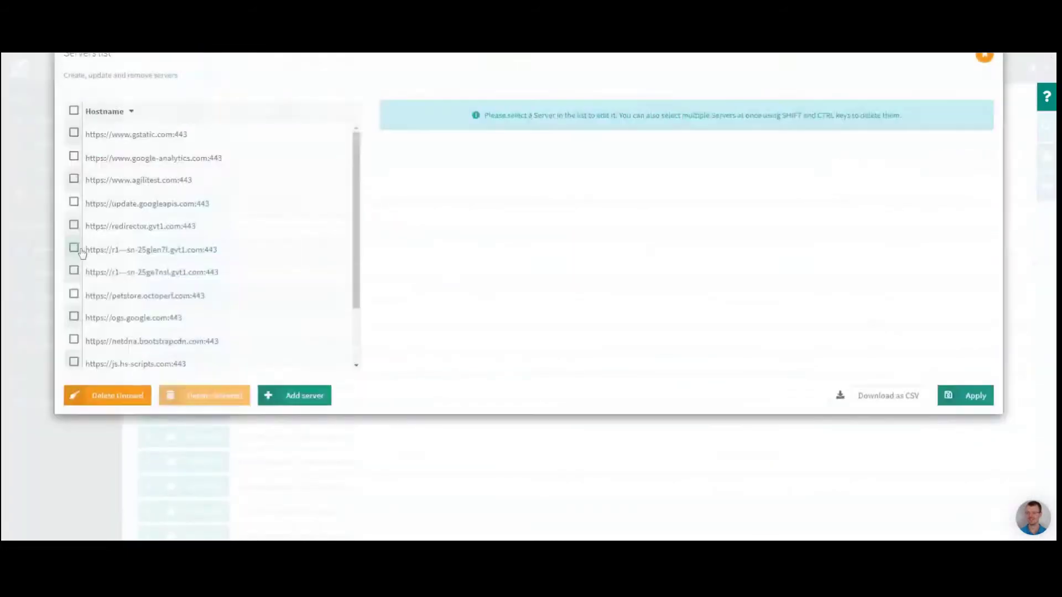
{"action": "left_click", "coordinate": [73, 146]}
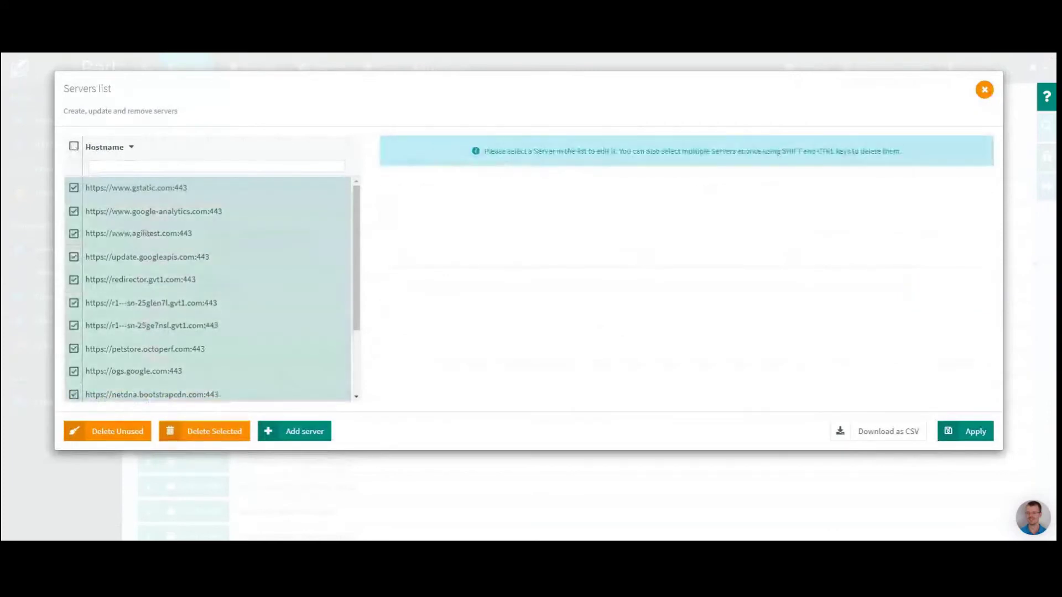
{"action": "left_click", "coordinate": [74, 349]}
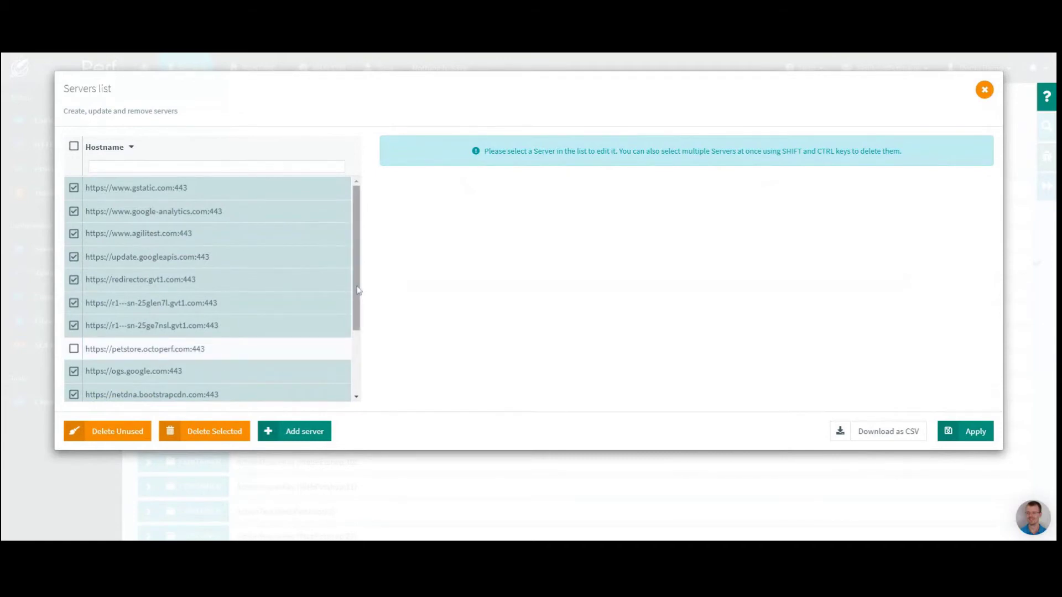
{"action": "scroll", "coordinate": [188, 279], "scroll_direction": "down", "scroll_amount": 4}
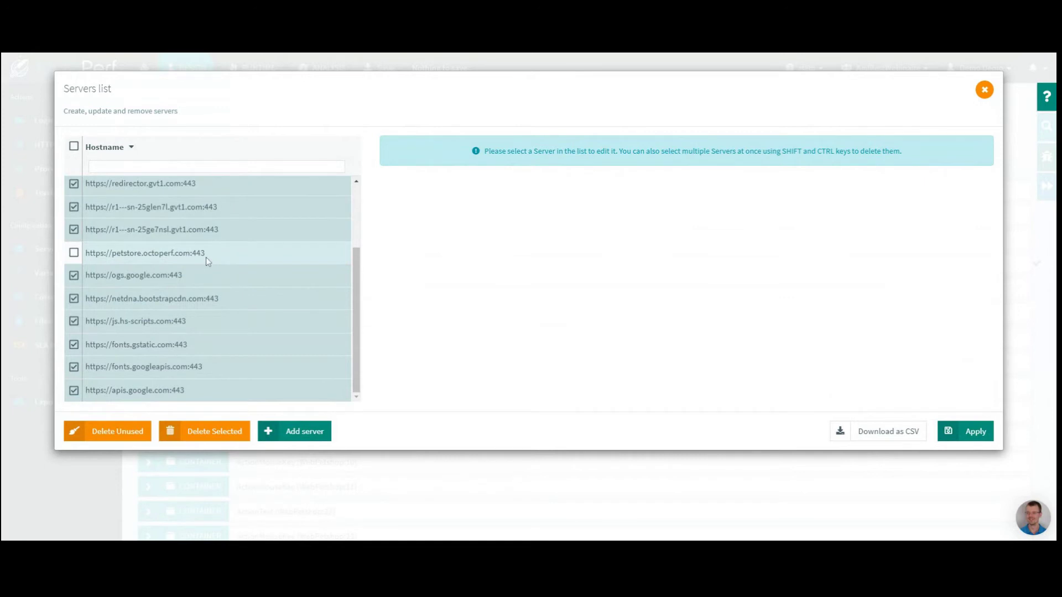
{"action": "left_click", "coordinate": [213, 433]}
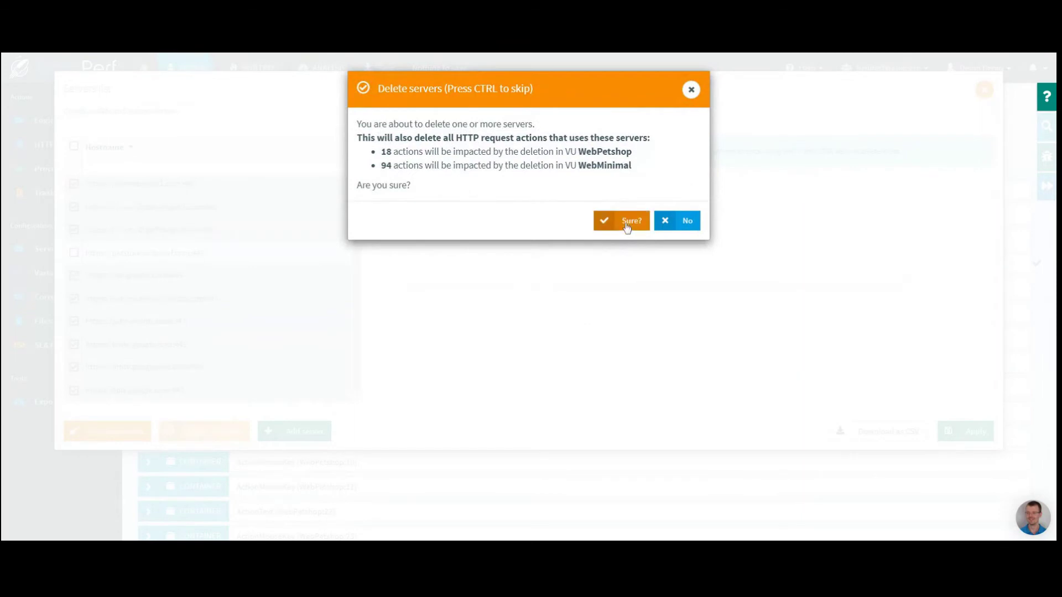
{"action": "left_click", "coordinate": [621, 225]}
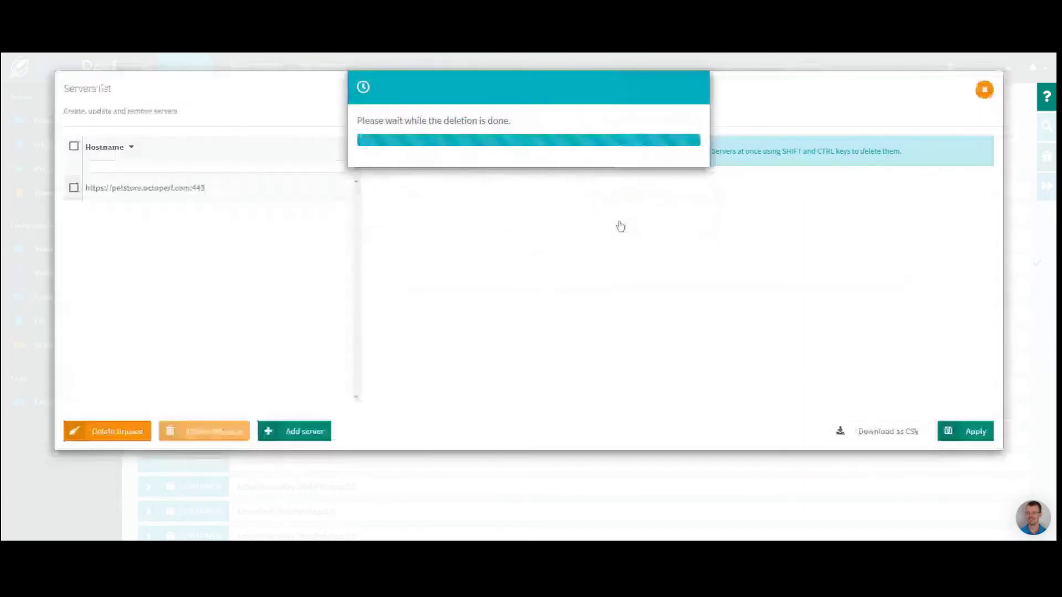
{"action": "left_click", "coordinate": [224, 188]}
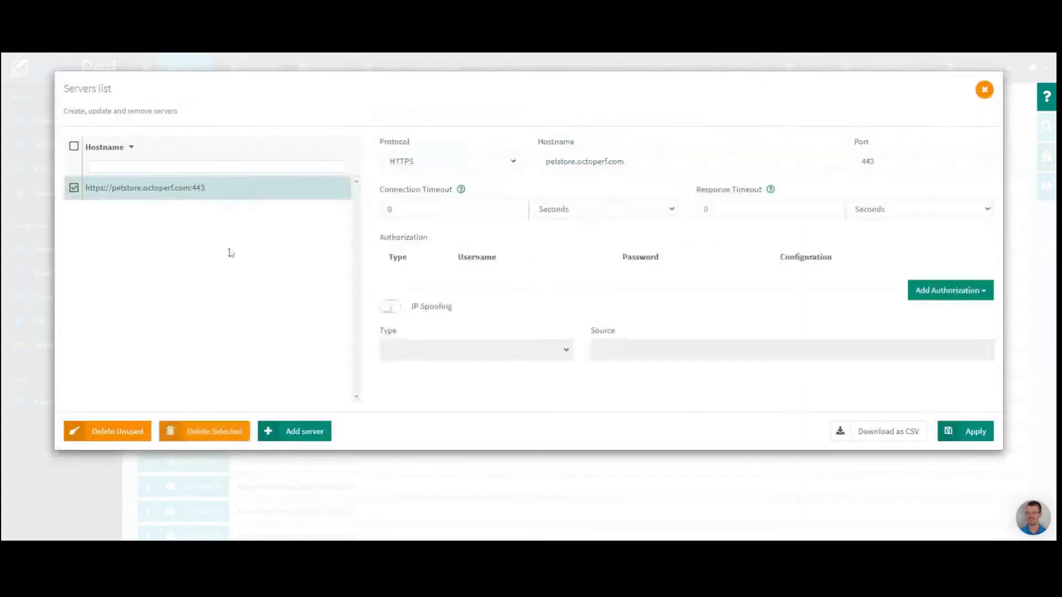
{"action": "left_click", "coordinate": [984, 90]}
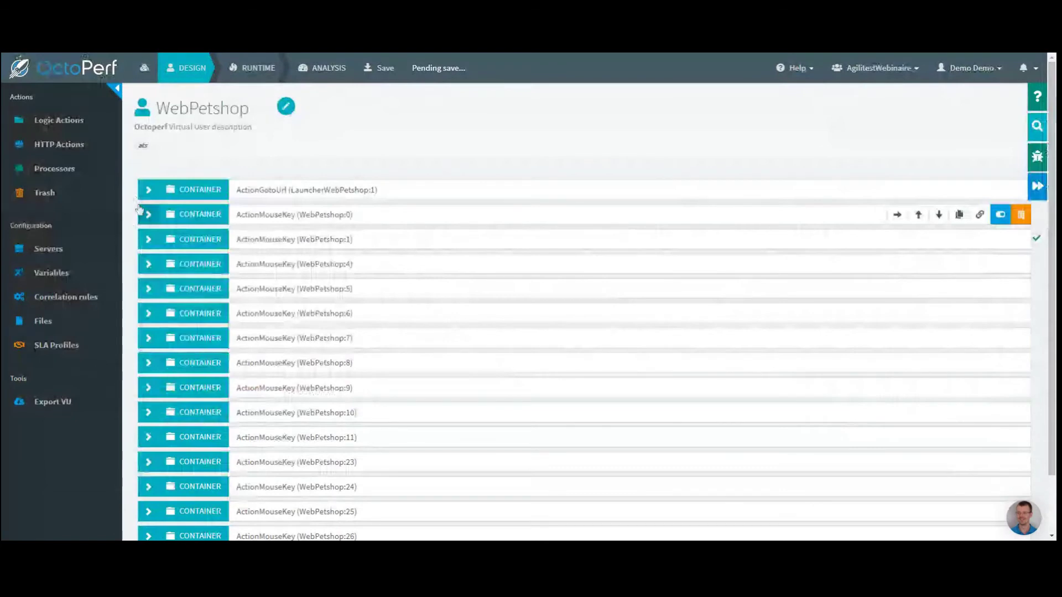
Step: Examine the requests inside the ActionGotoUrl container and the ActionMouseKey containers WebPetshop:0, WebPetshop:1 and WebPetshop:4
{"action": "left_click", "coordinate": [147, 191]}
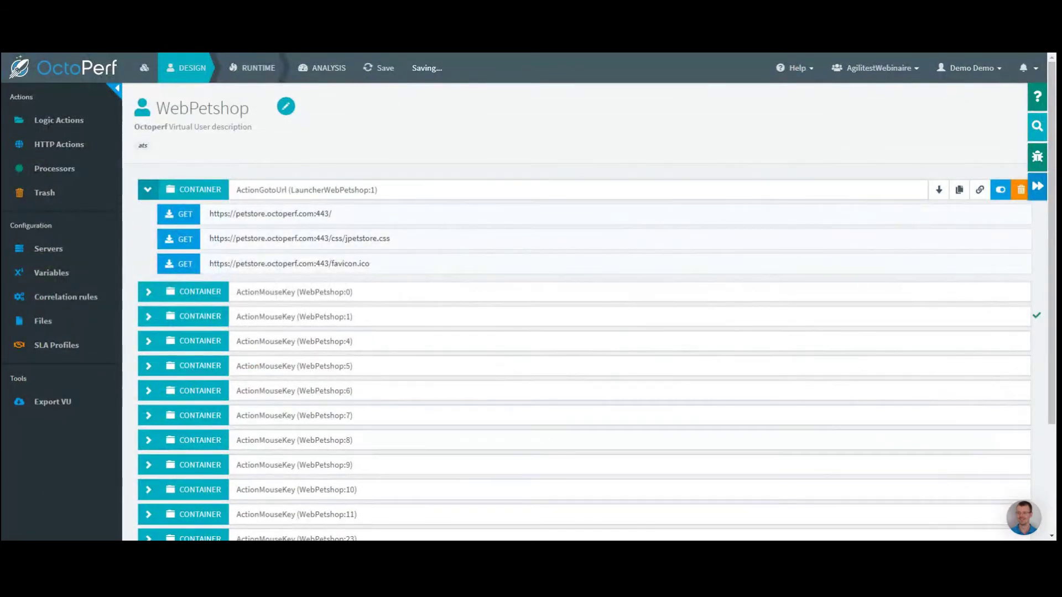
{"action": "left_click", "coordinate": [147, 193]}
{"action": "left_click", "coordinate": [147, 216]}
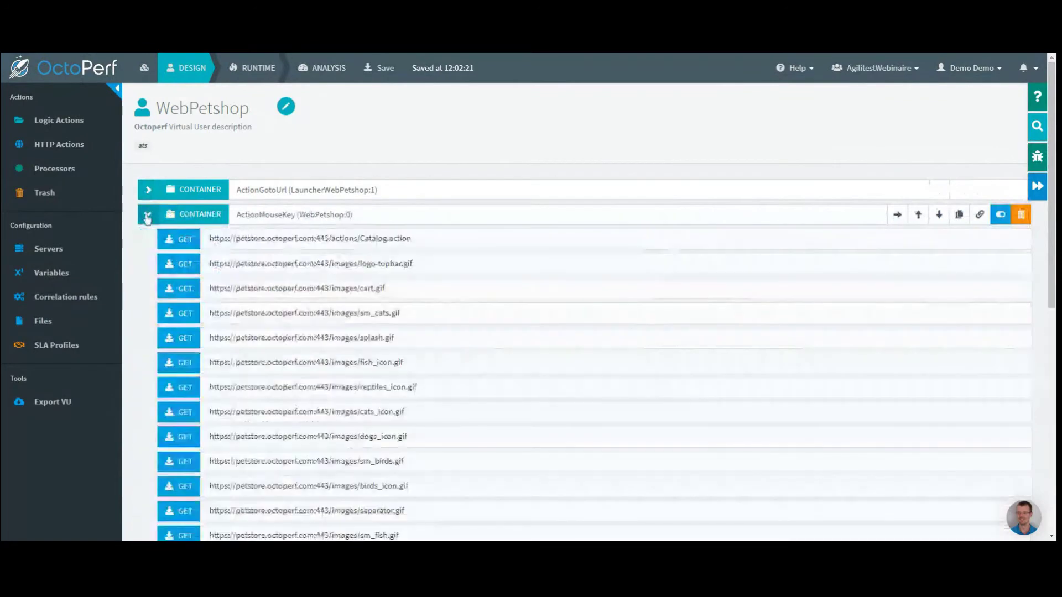
{"action": "left_click", "coordinate": [148, 217]}
{"action": "double_click", "coordinate": [140, 244]}
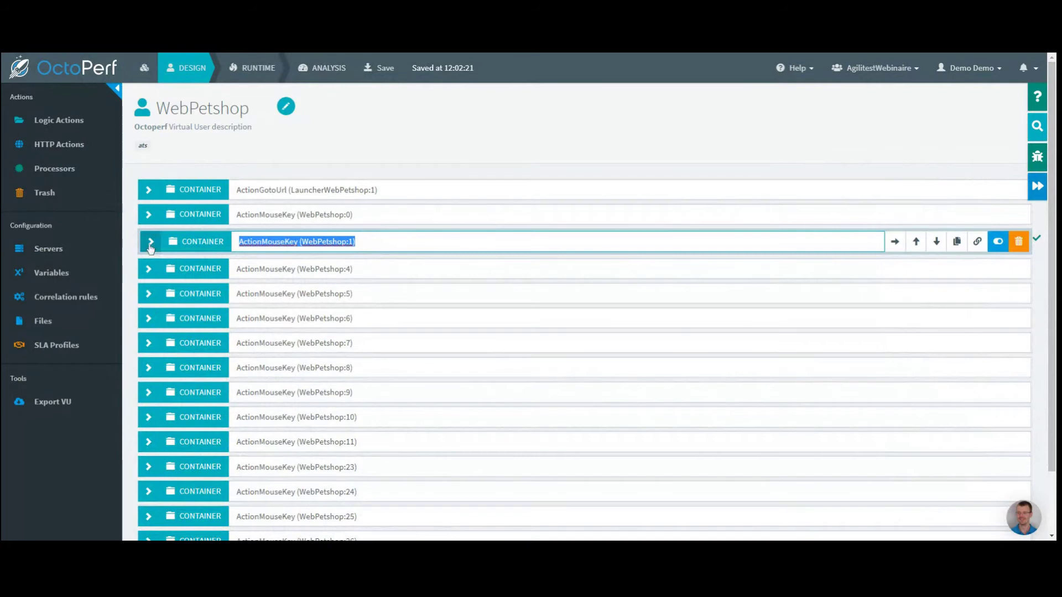
{"action": "left_click", "coordinate": [151, 244]}
{"action": "left_click", "coordinate": [149, 296]}
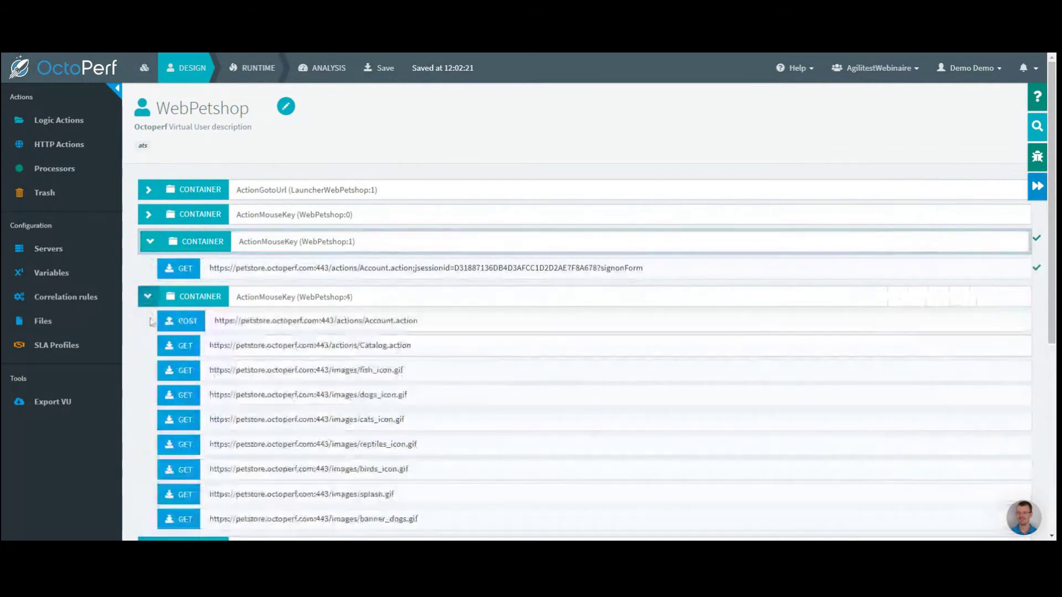
Step: Examine the username and password parameters in the post data of the Account.action POST request in container WebPetshop:4
{"action": "left_click", "coordinate": [166, 326]}
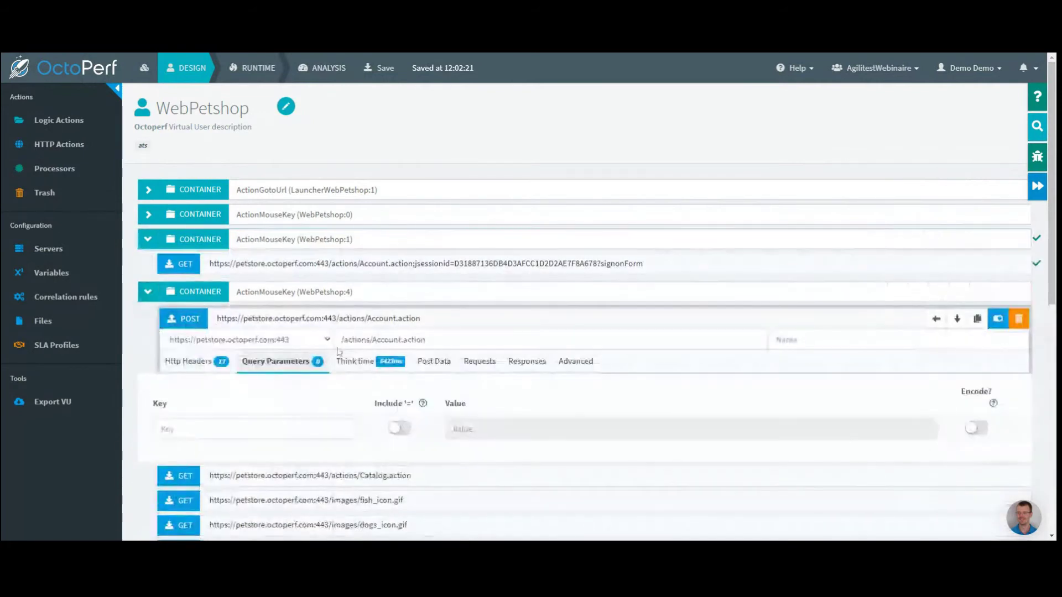
{"action": "left_click", "coordinate": [431, 361]}
{"action": "scroll", "coordinate": [448, 402], "scroll_direction": "down", "scroll_amount": 3}
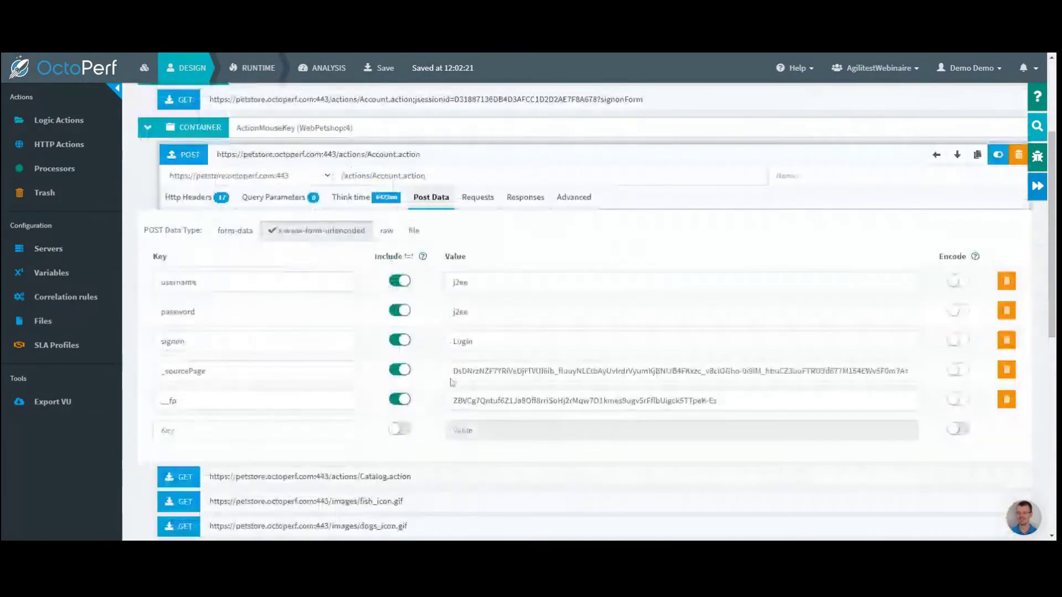
{"action": "double_click", "coordinate": [459, 282]}
{"action": "double_click", "coordinate": [461, 311]}
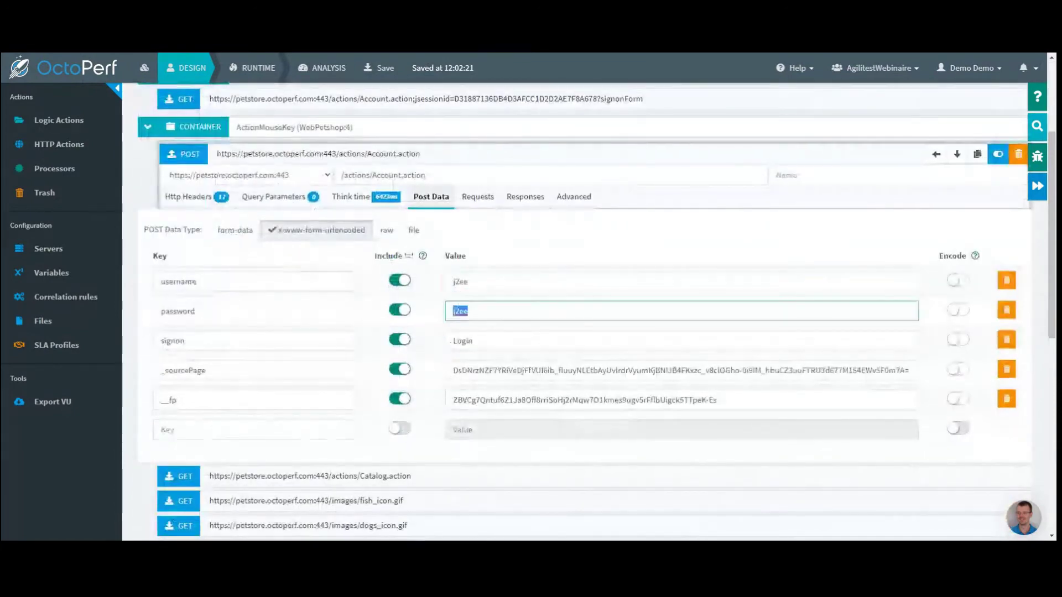
{"action": "left_click", "coordinate": [435, 332]}
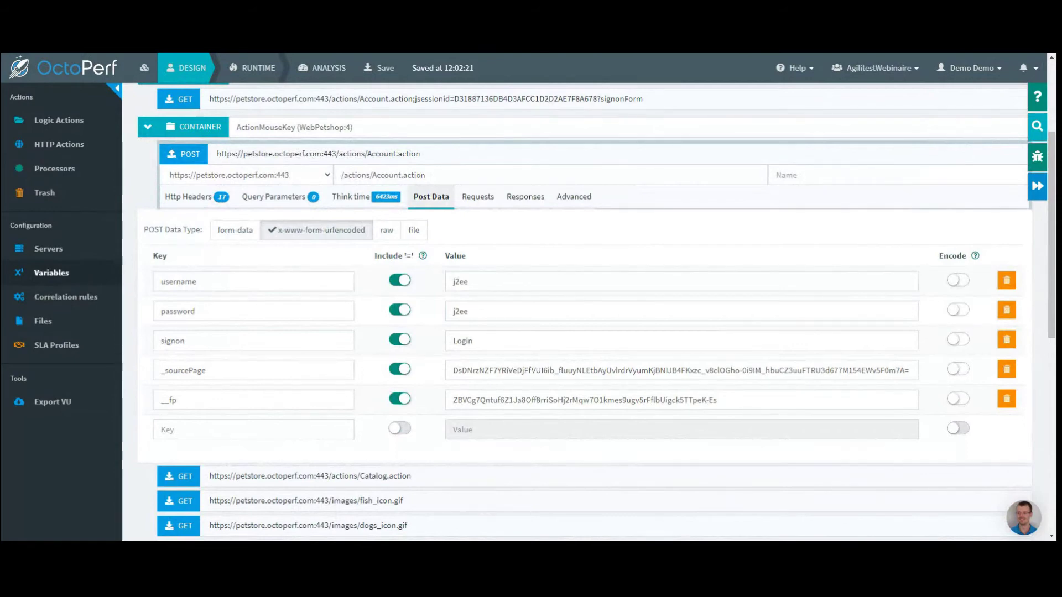
Step: Delete the existing CSV variable from the project's variables list
{"action": "left_click", "coordinate": [82, 278]}
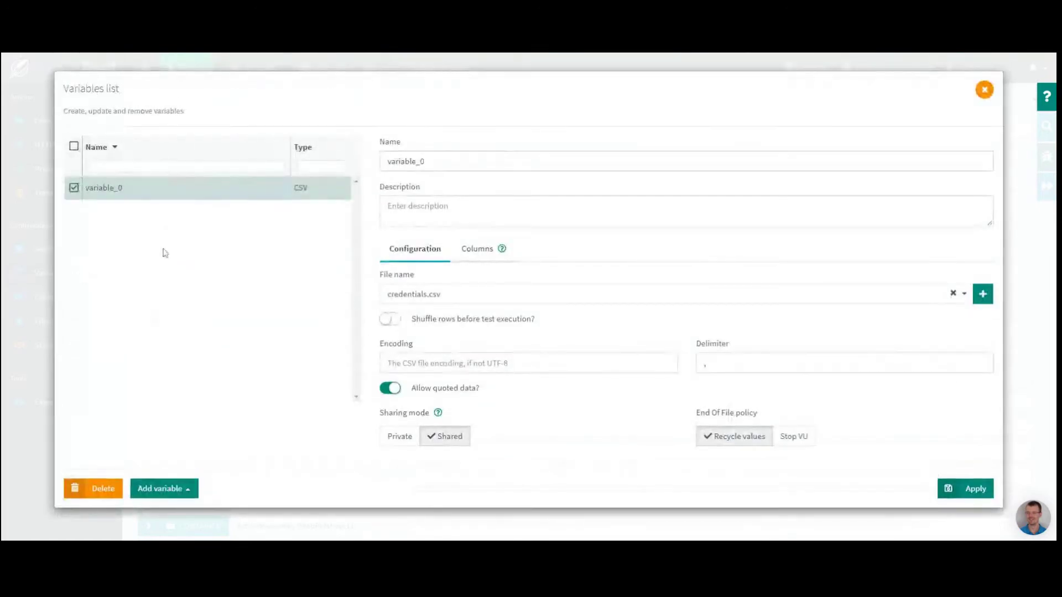
{"action": "left_click", "coordinate": [100, 493]}
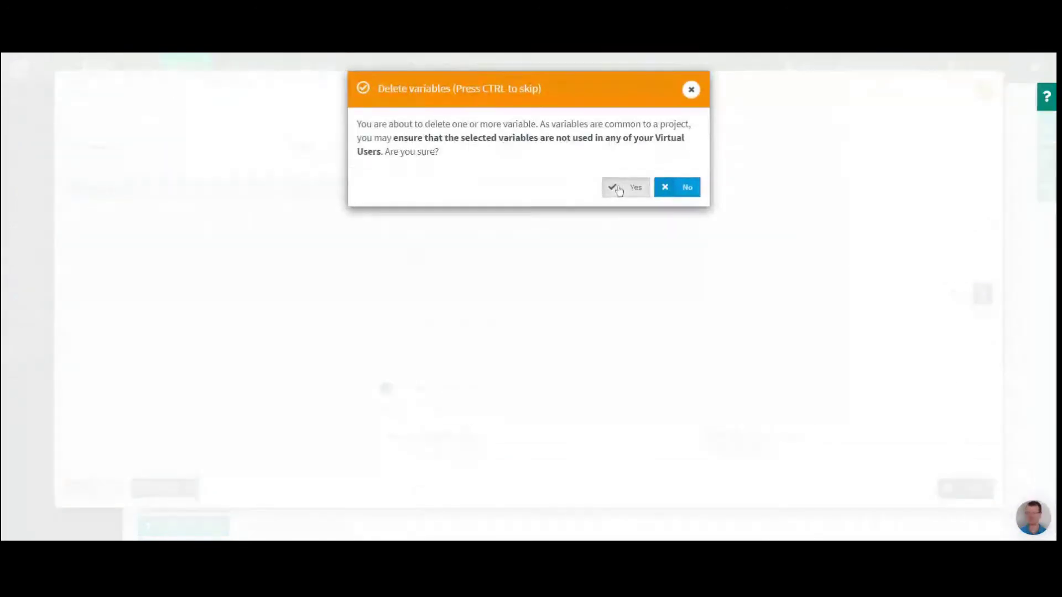
{"action": "left_click", "coordinate": [628, 188]}
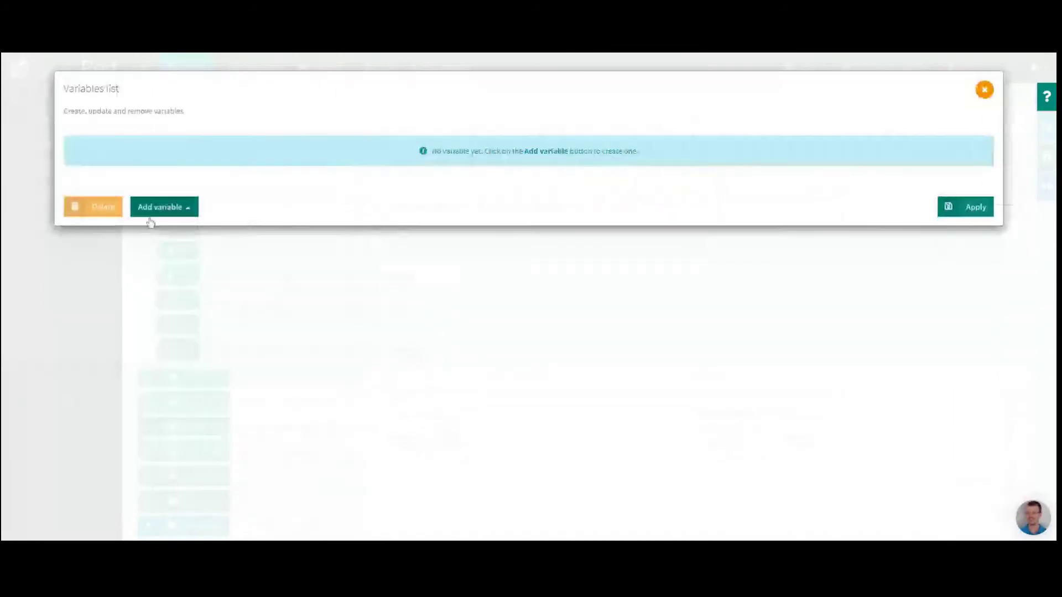
Step: Add a new CSV variable that reads its values from credentials.csv
{"action": "left_click", "coordinate": [173, 210]}
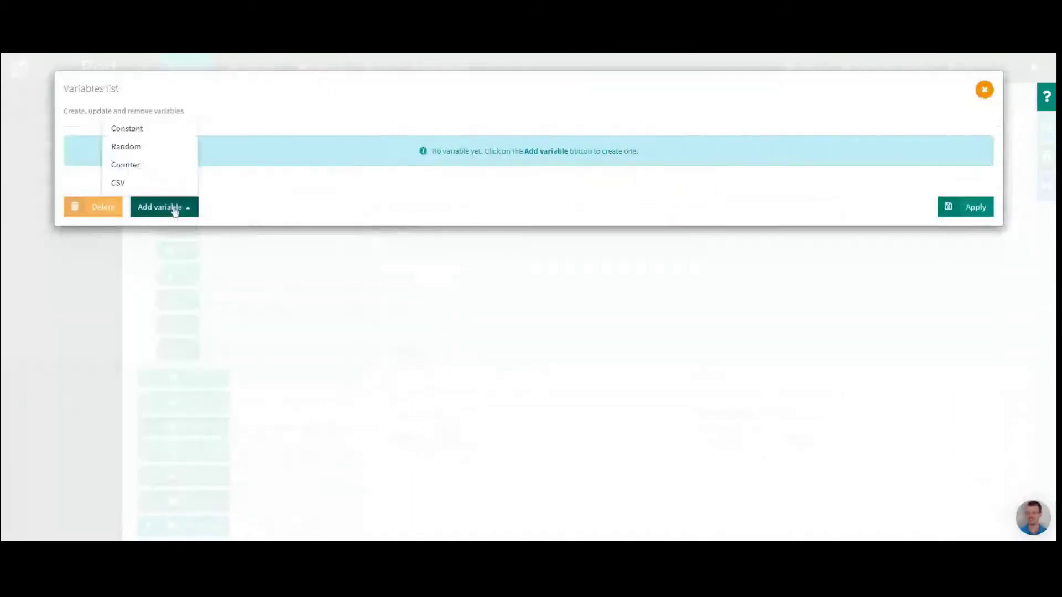
{"action": "left_click", "coordinate": [164, 184]}
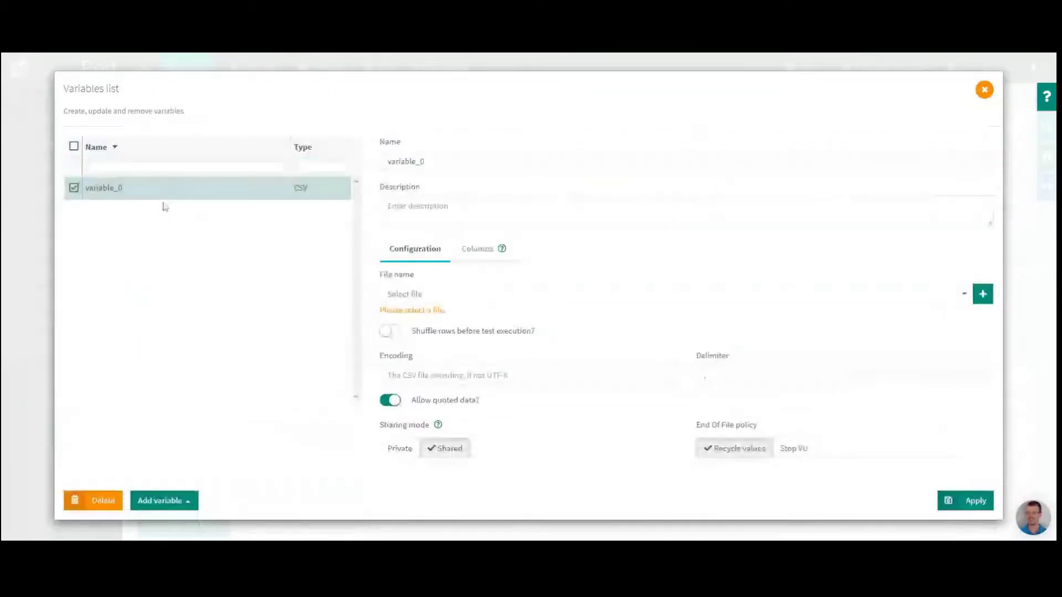
{"action": "left_click", "coordinate": [444, 296]}
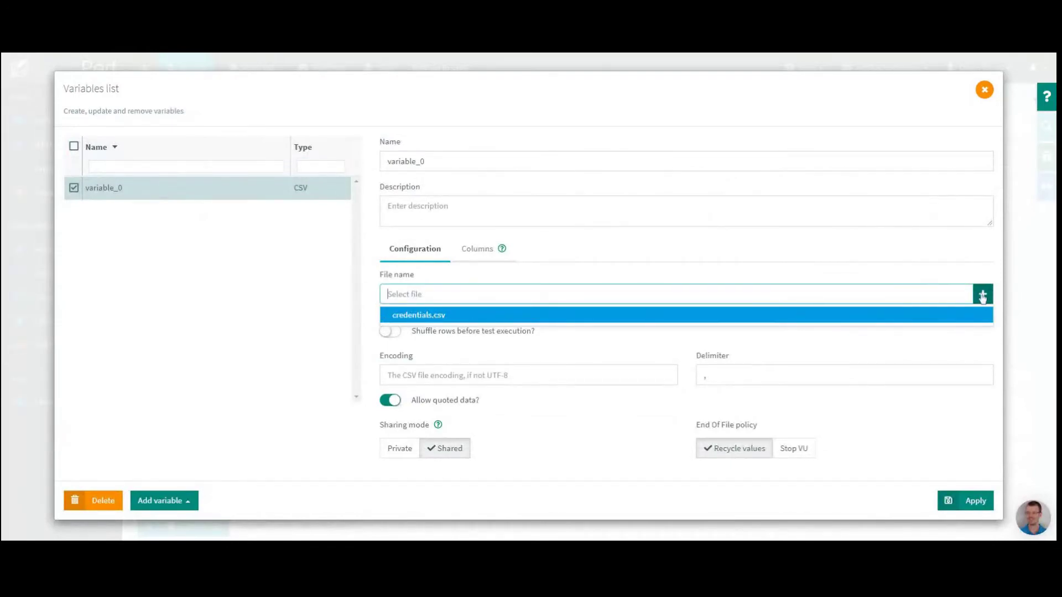
{"action": "left_click", "coordinate": [425, 315]}
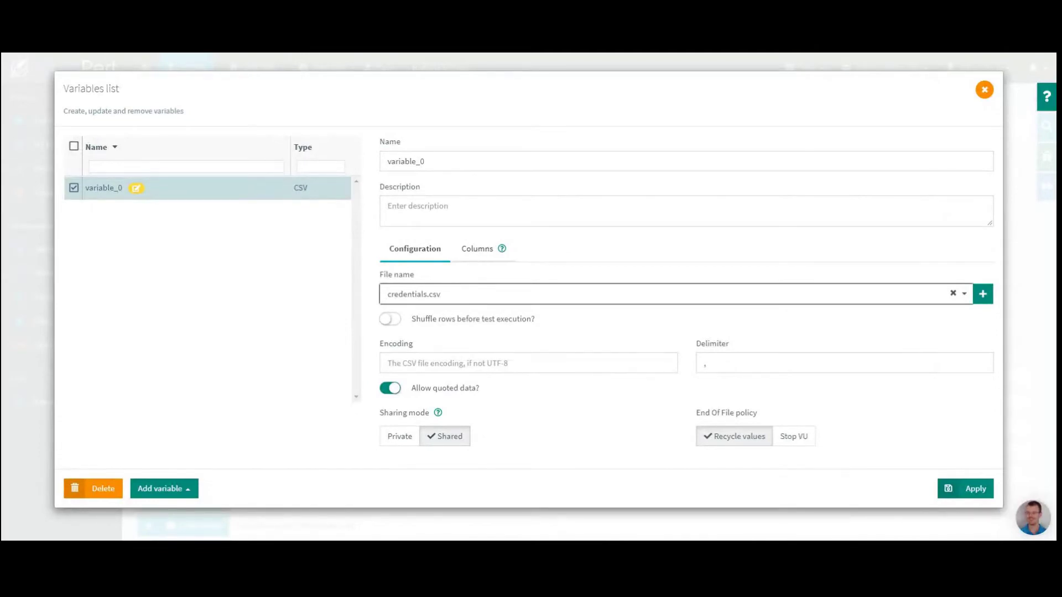
Step: Name the CSV variable's two columns login and password, and close the variables list
{"action": "left_click", "coordinate": [476, 249]}
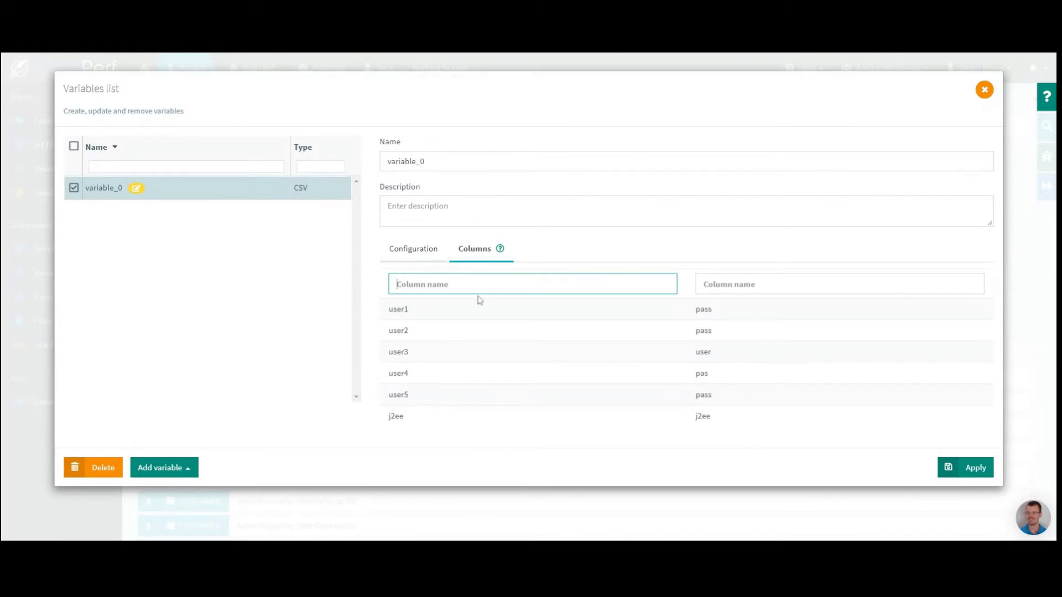
{"action": "type", "text": "login"}
{"action": "key", "text": "Tab"}
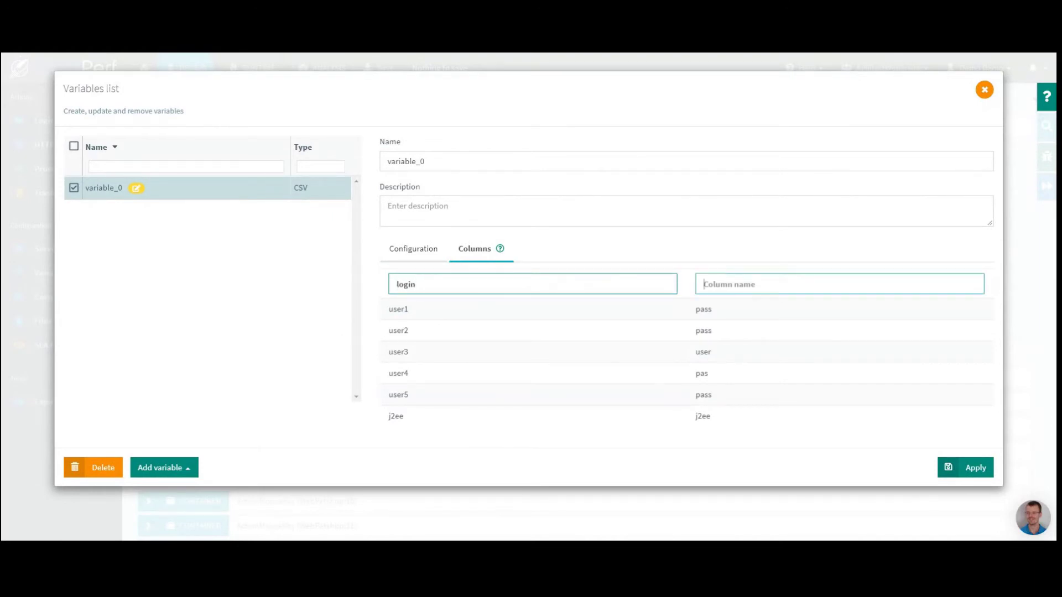
{"action": "type", "text": "password"}
{"action": "key", "text": "Tab"}
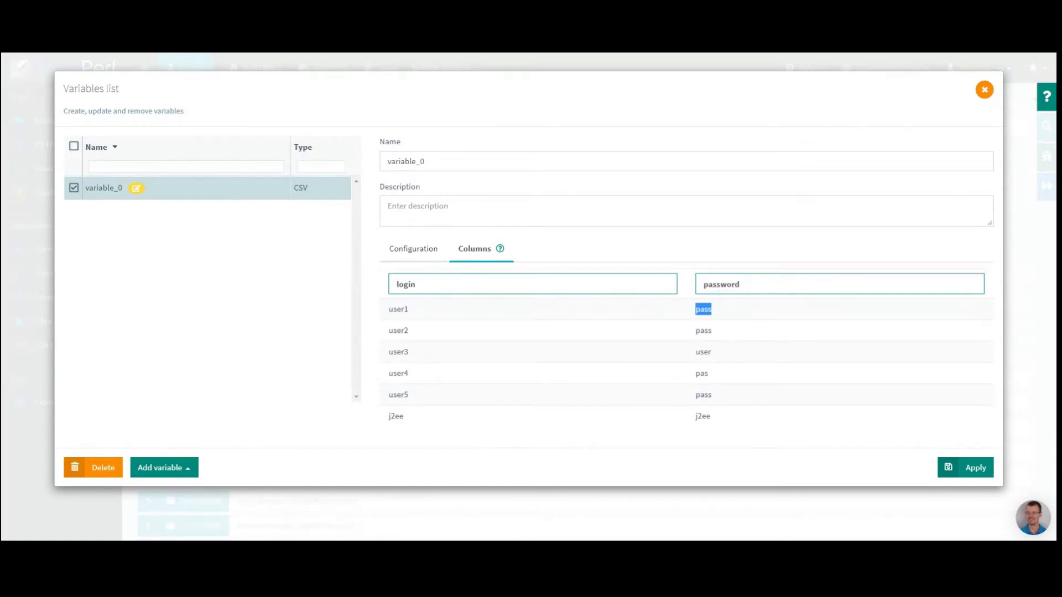
{"action": "key", "text": "Tab"}
{"action": "key", "text": "Tab"}
{"action": "key", "text": "Tab"}
{"action": "key", "text": "shift+Tab"}
{"action": "key", "text": "Tab"}
{"action": "key", "text": "shift+Tab"}
{"action": "left_click", "coordinate": [984, 90]}
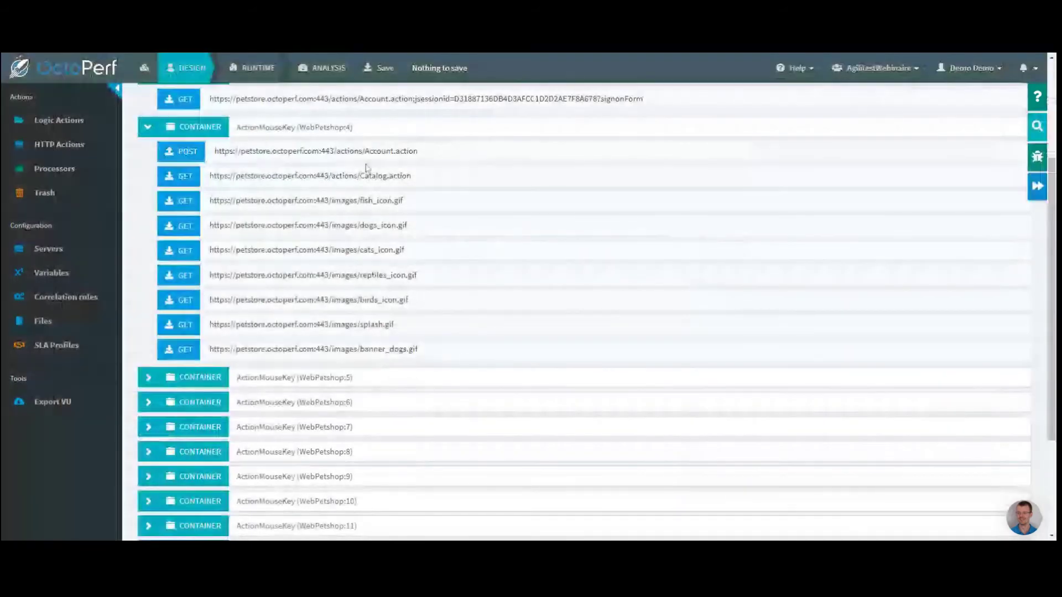
Step: Set the Account.action POST parameters to variables, with username as ${login} and password as ${password}
{"action": "left_click", "coordinate": [365, 157]}
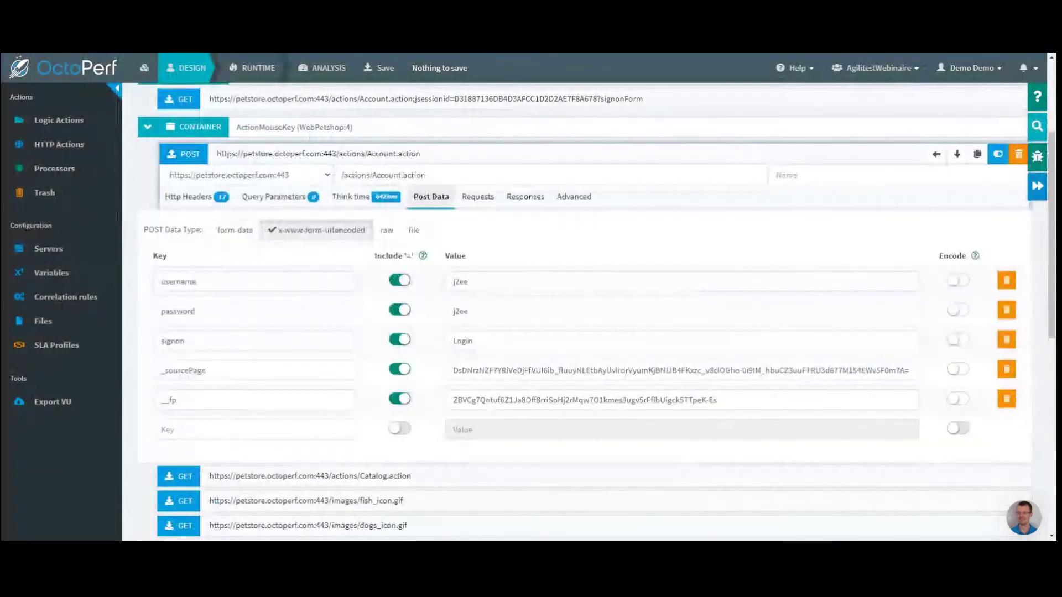
{"action": "left_click", "coordinate": [460, 282]}
{"action": "key", "text": "ctrl+a"}
{"action": "type", "text": "$"}
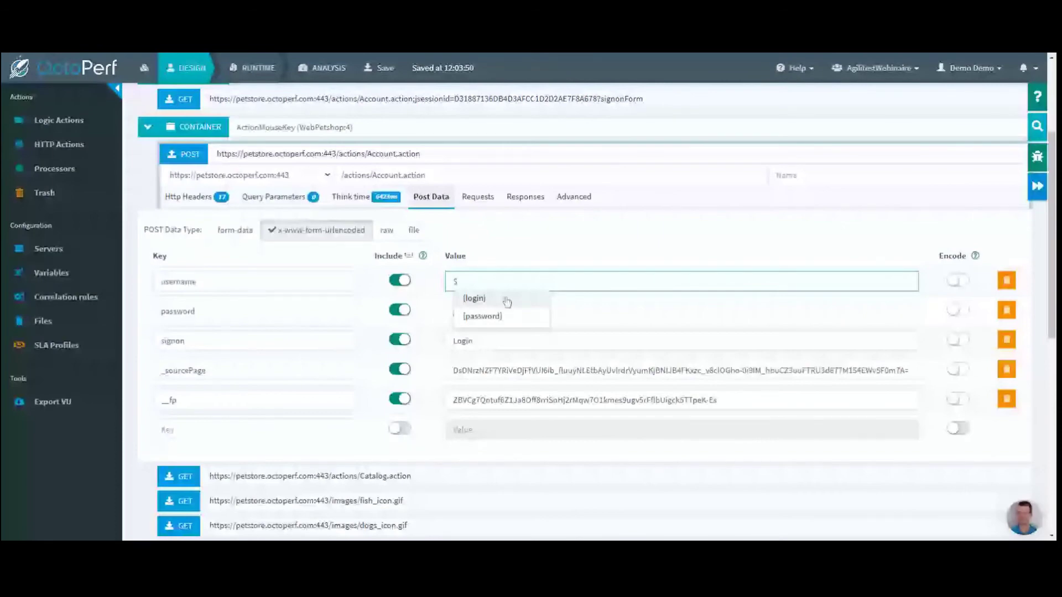
{"action": "left_click", "coordinate": [507, 301]}
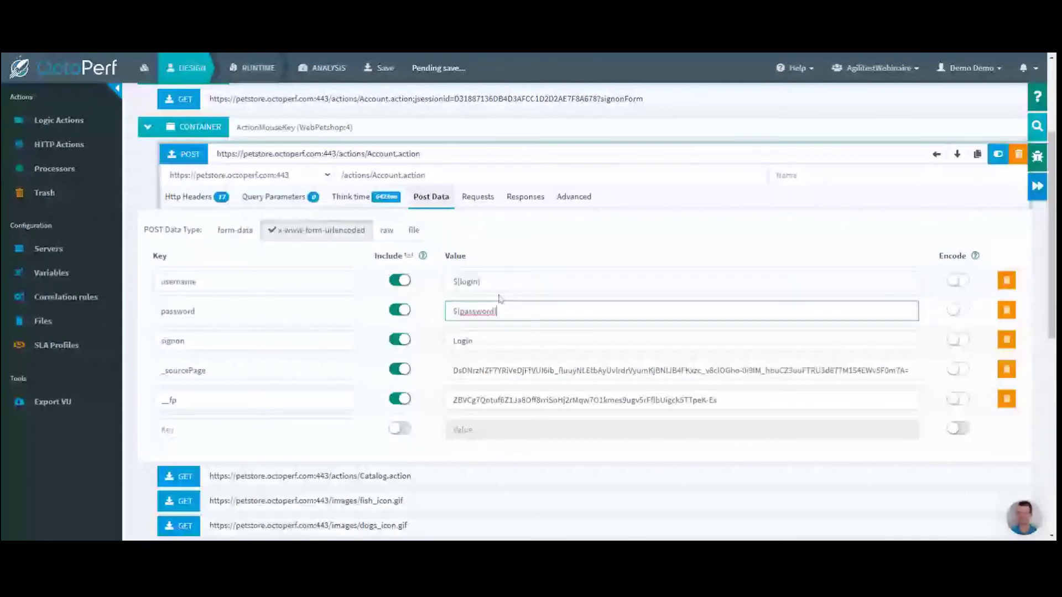
{"action": "left_click", "coordinate": [499, 283]}
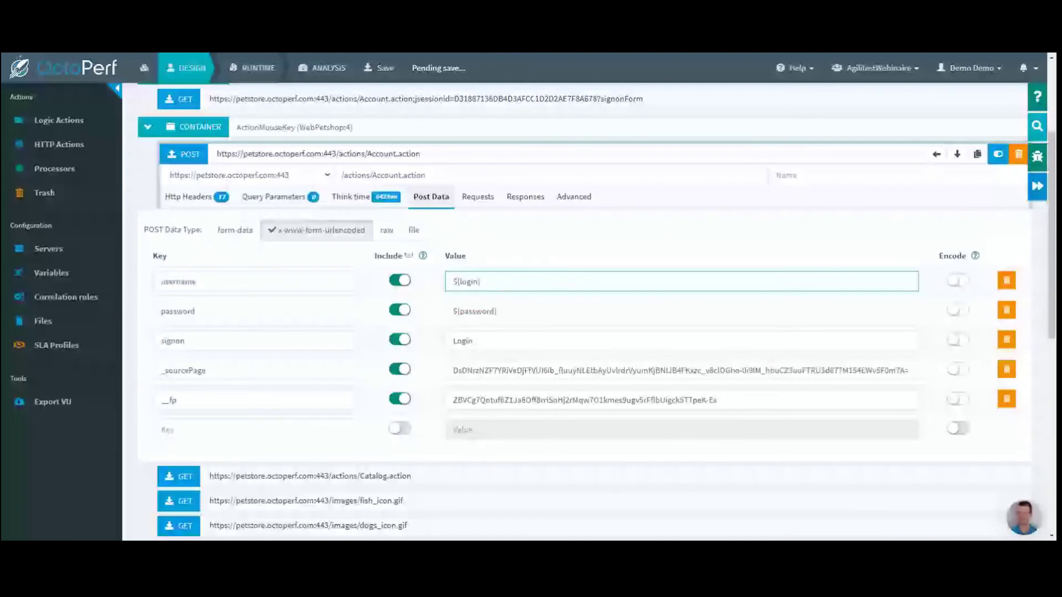
Step: Start validating the virtual user from Amazon EC2 - EU West (Paris) and browse the other available regions
{"action": "left_click", "coordinate": [1038, 157]}
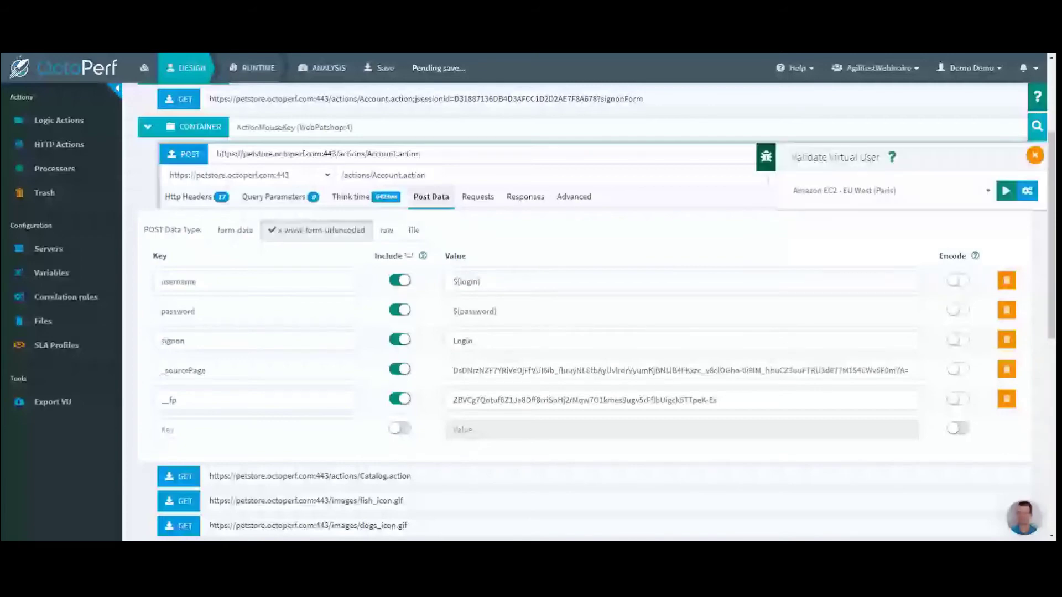
{"action": "left_click", "coordinate": [1006, 191]}
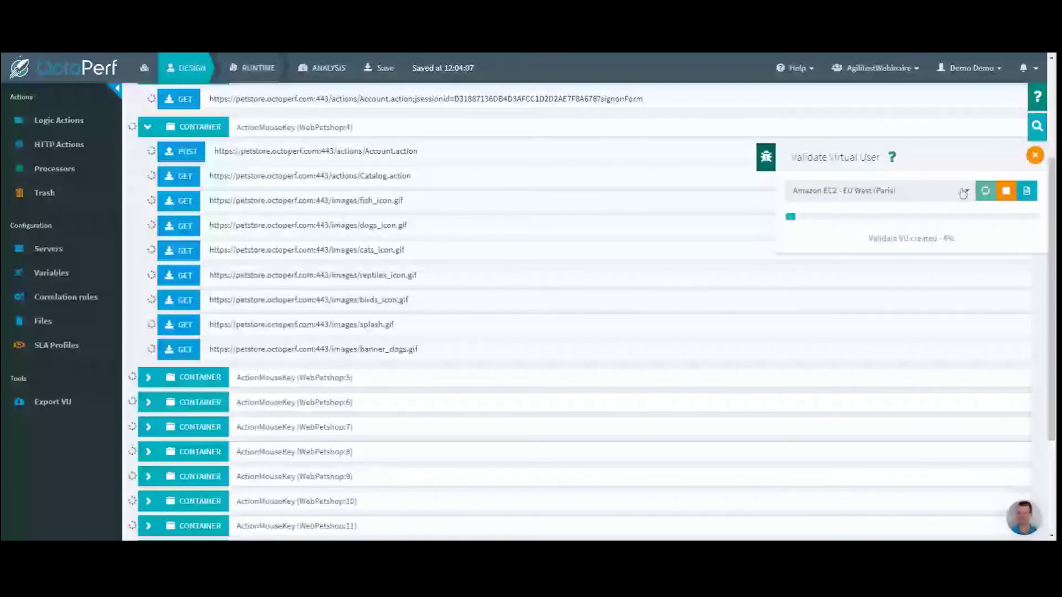
{"action": "left_click", "coordinate": [963, 193]}
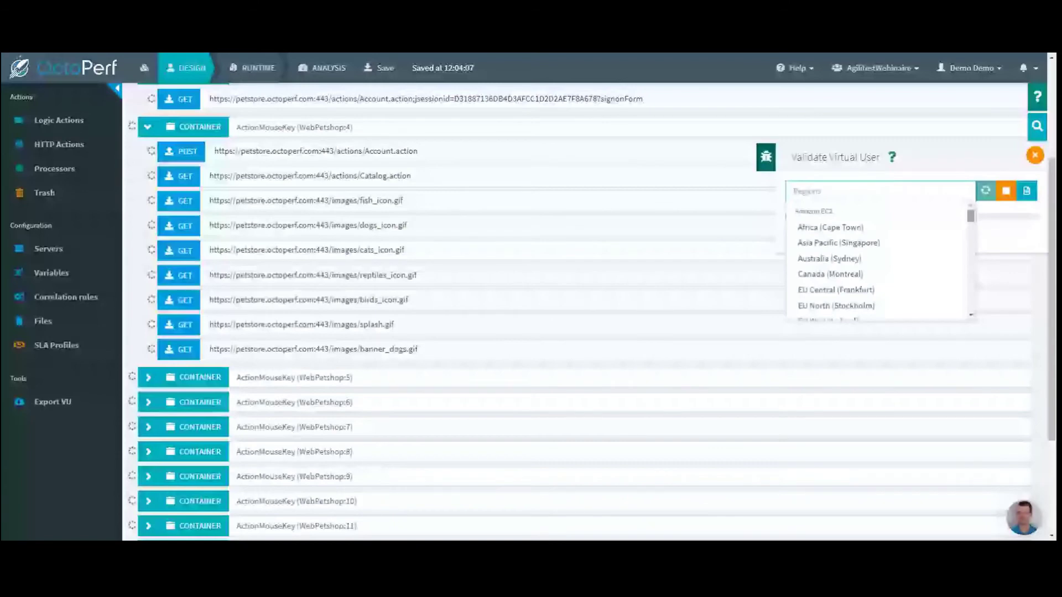
{"action": "scroll", "coordinate": [976, 236], "scroll_direction": "down", "scroll_amount": 3}
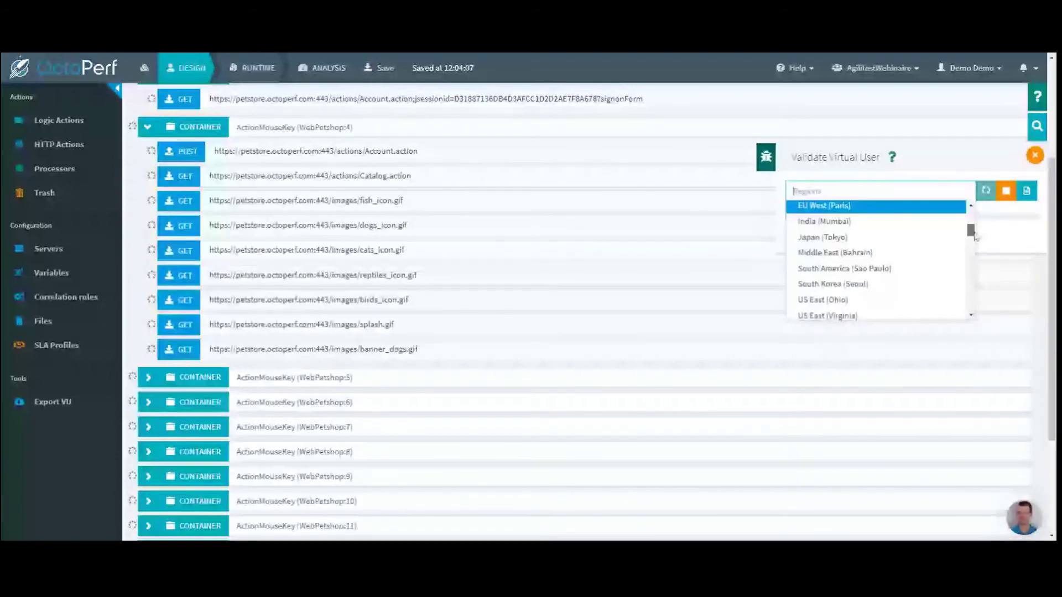
{"action": "scroll", "coordinate": [877, 244], "scroll_direction": "down", "scroll_amount": 3}
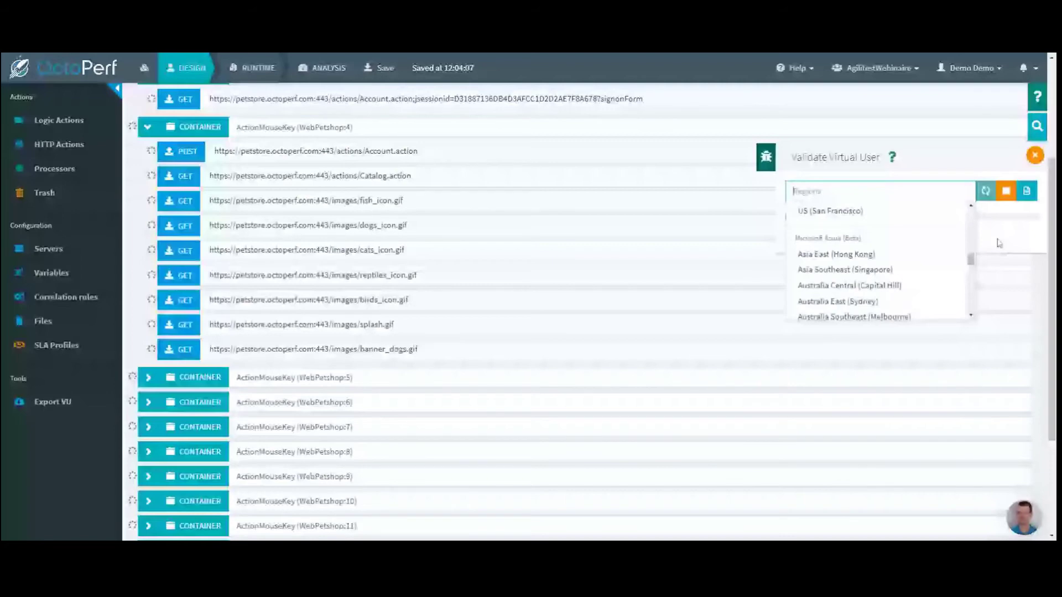
{"action": "left_click", "coordinate": [965, 237]}
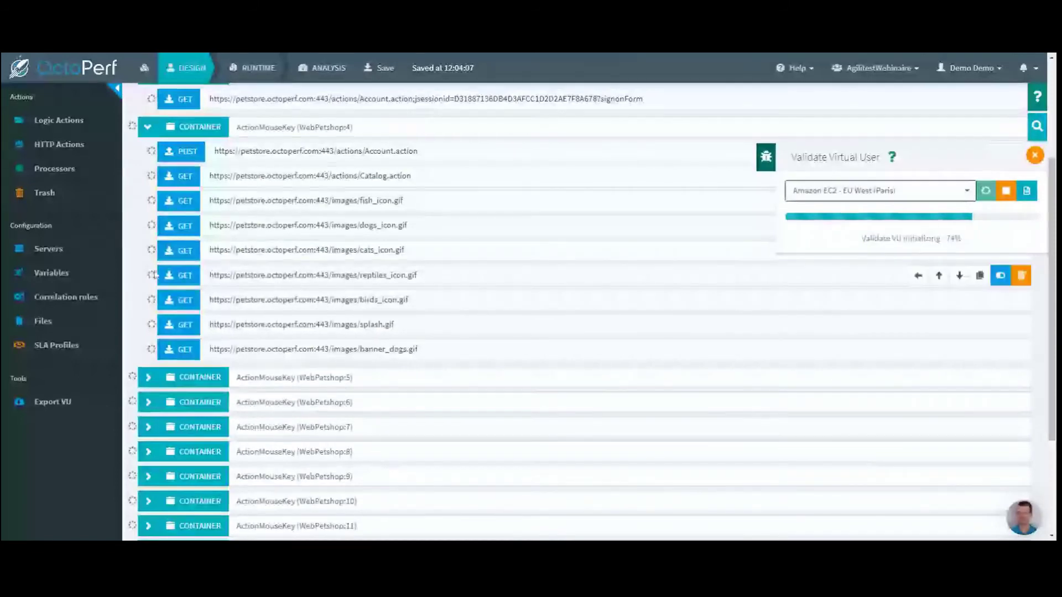
{"action": "scroll", "coordinate": [143, 275], "scroll_direction": "up", "scroll_amount": 1}
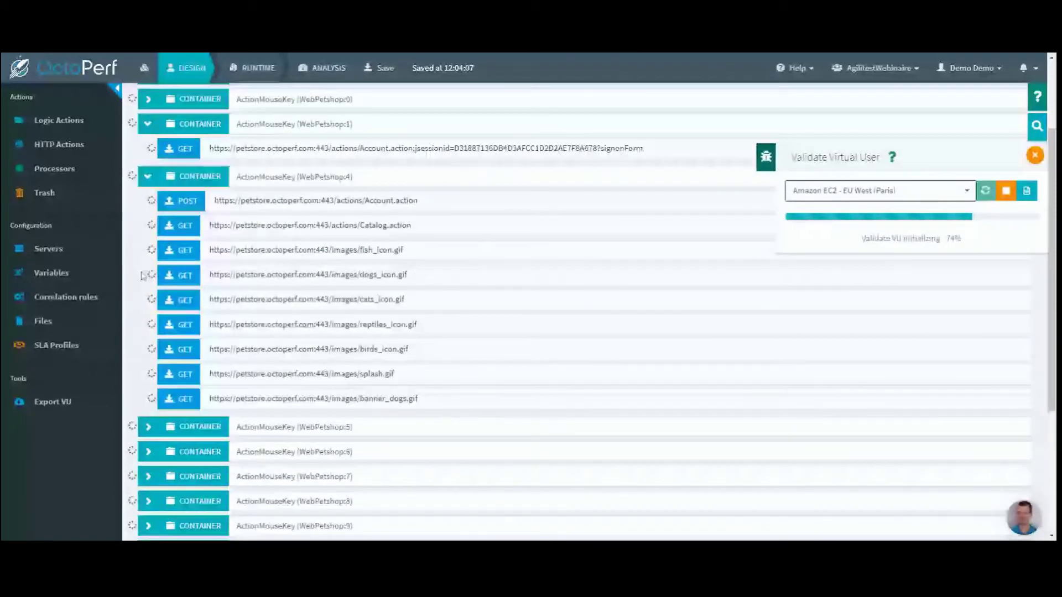
{"action": "scroll", "coordinate": [143, 275], "scroll_direction": "up", "scroll_amount": 3}
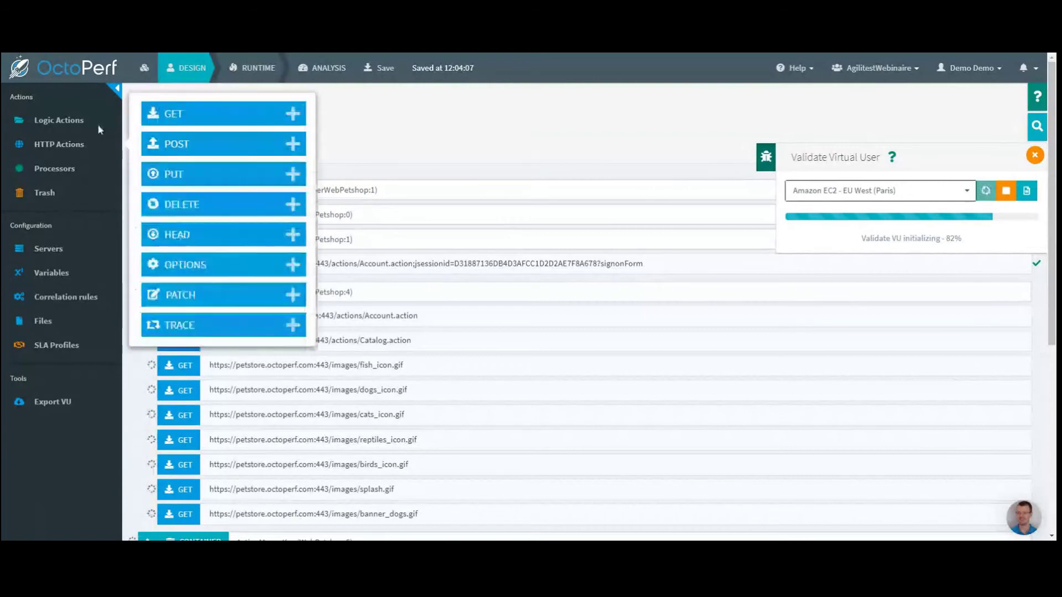
{"action": "mouse_move", "coordinate": [77, 123]}
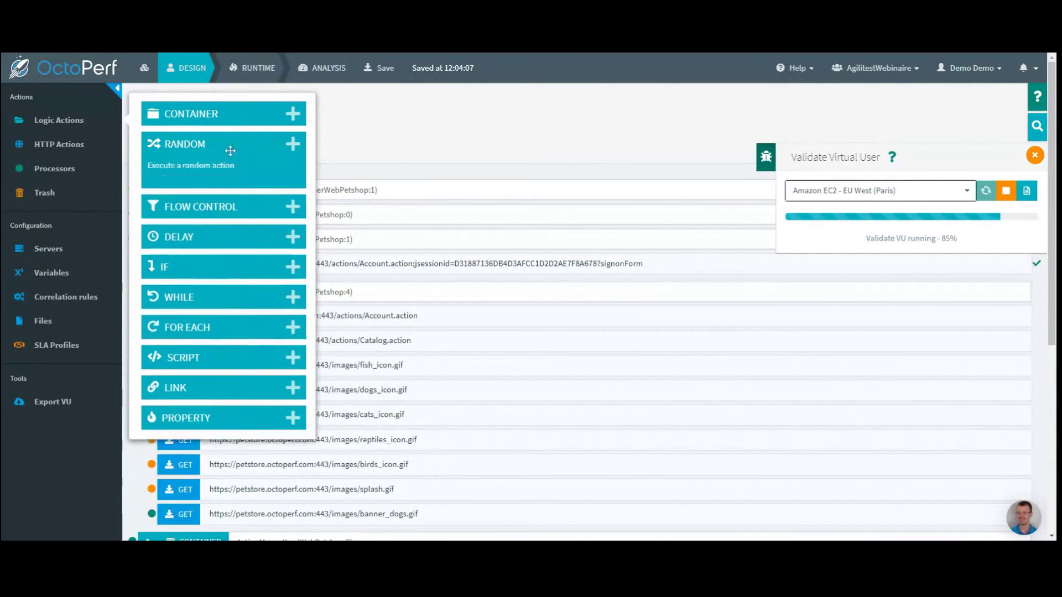
{"action": "mouse_move", "coordinate": [54, 171]}
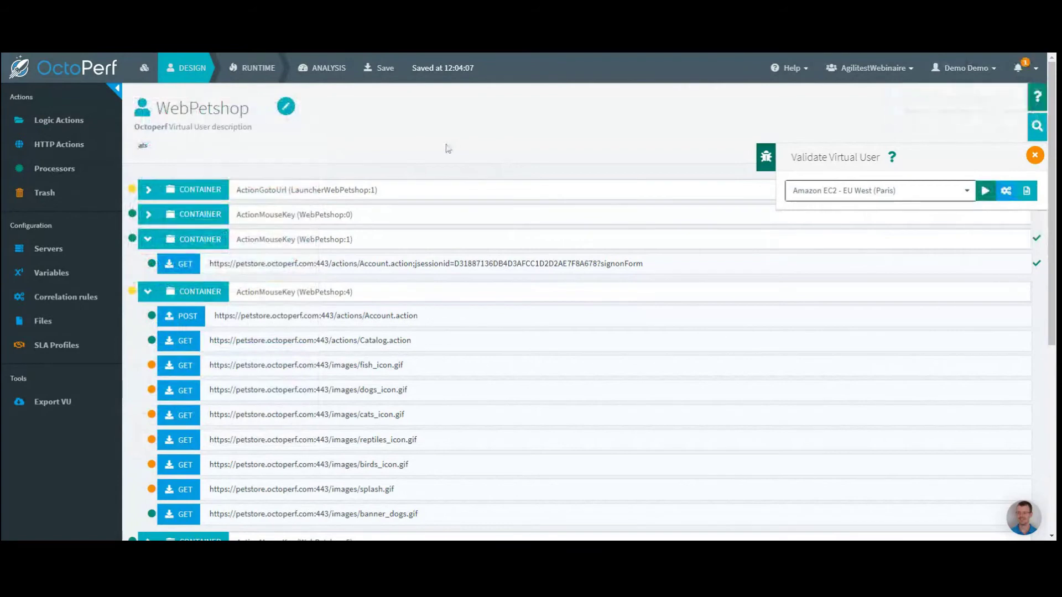
Step: Compare the recorded and validation responses of the favicon.ico request in the ActionGotoUrl container
{"action": "scroll", "coordinate": [410, 159], "scroll_direction": "down", "scroll_amount": 1}
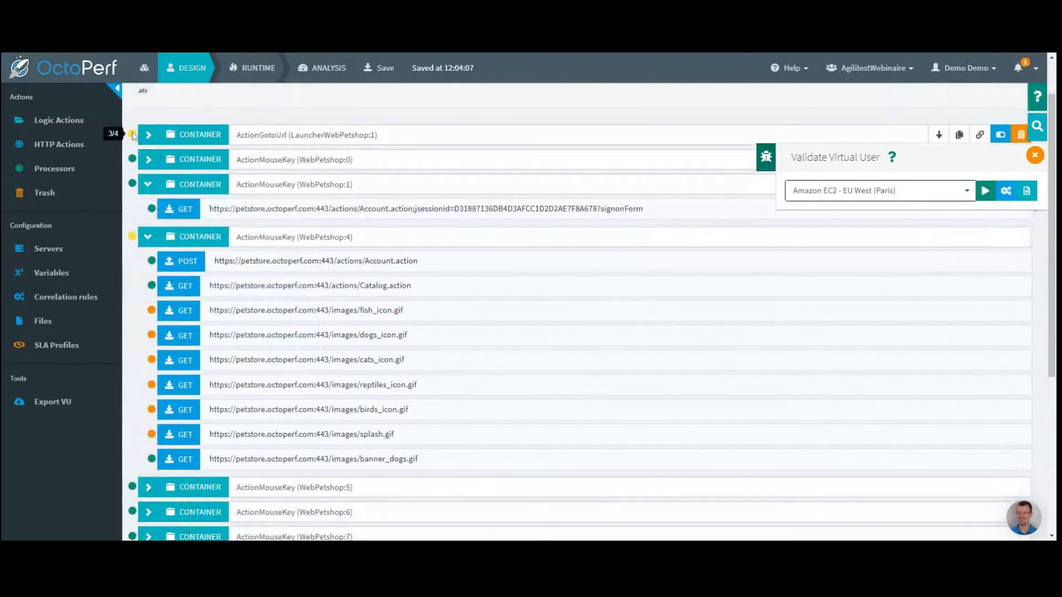
{"action": "left_click", "coordinate": [149, 135]}
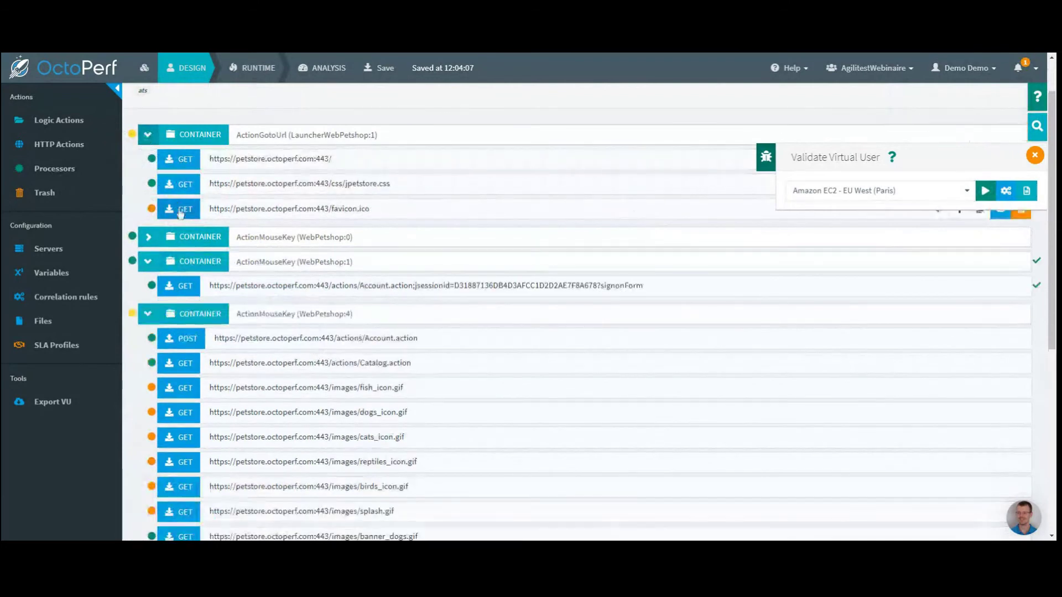
{"action": "left_click", "coordinate": [282, 216]}
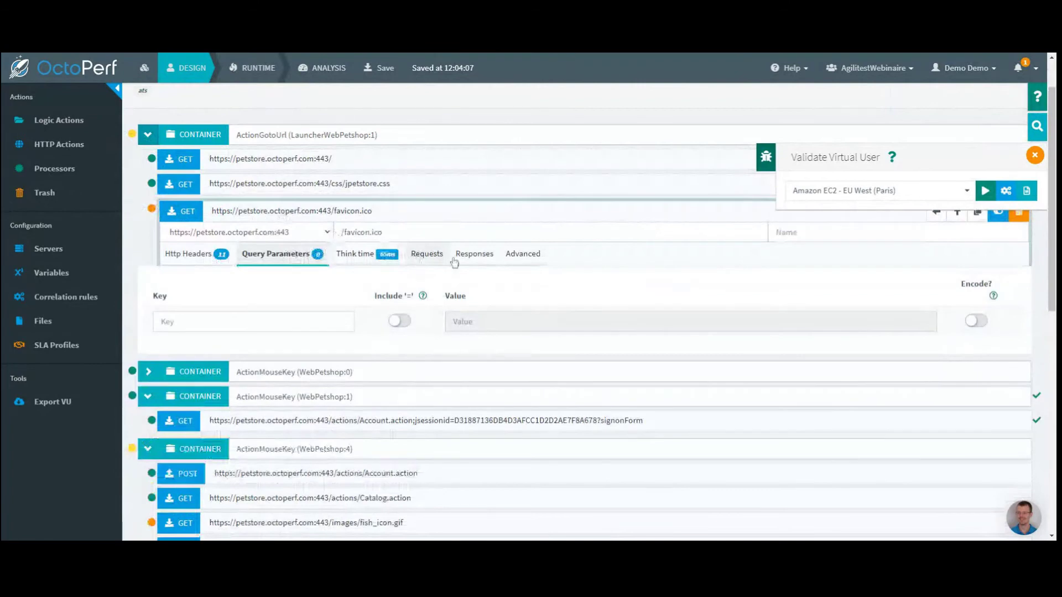
{"action": "left_click", "coordinate": [483, 260]}
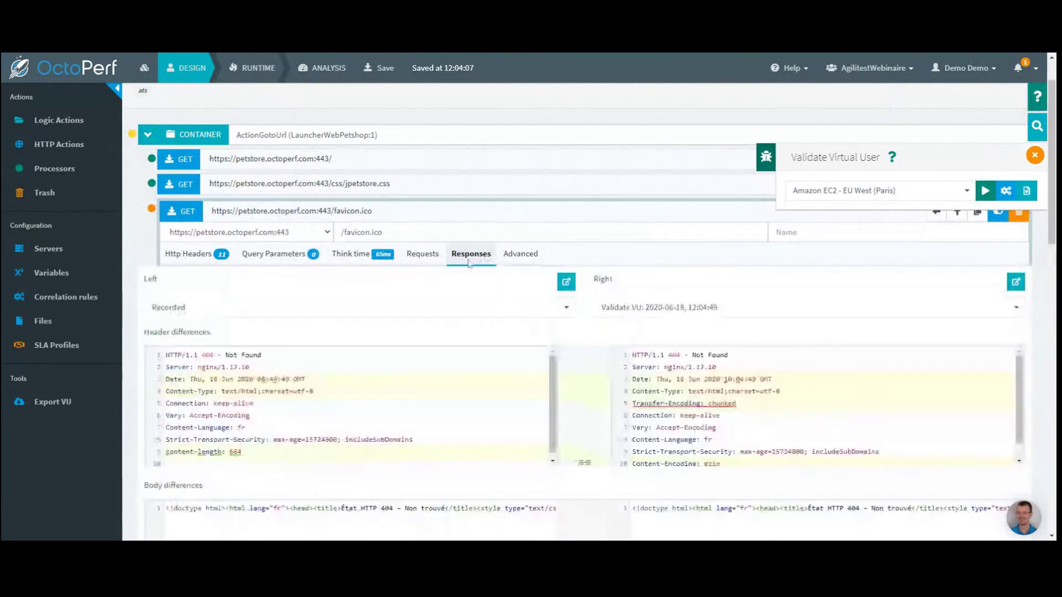
{"action": "scroll", "coordinate": [570, 338], "scroll_direction": "down", "scroll_amount": 1}
{"action": "scroll", "coordinate": [578, 345], "scroll_direction": "down", "scroll_amount": 1}
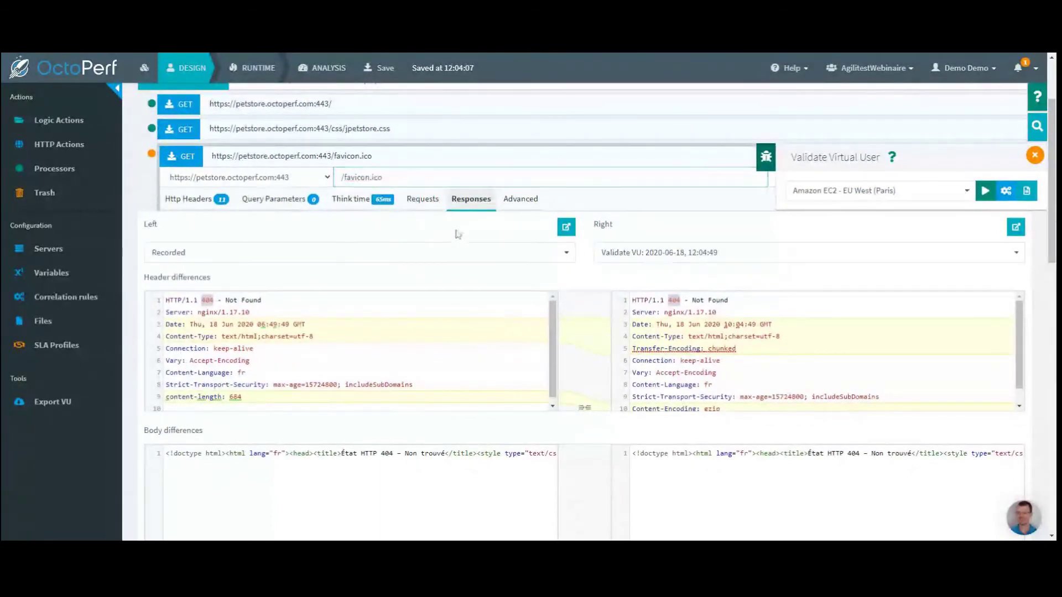
Step: Close the validation settings and disable the favicon.ico request in the ActionGotoUrl container
{"action": "left_click", "coordinate": [766, 157]}
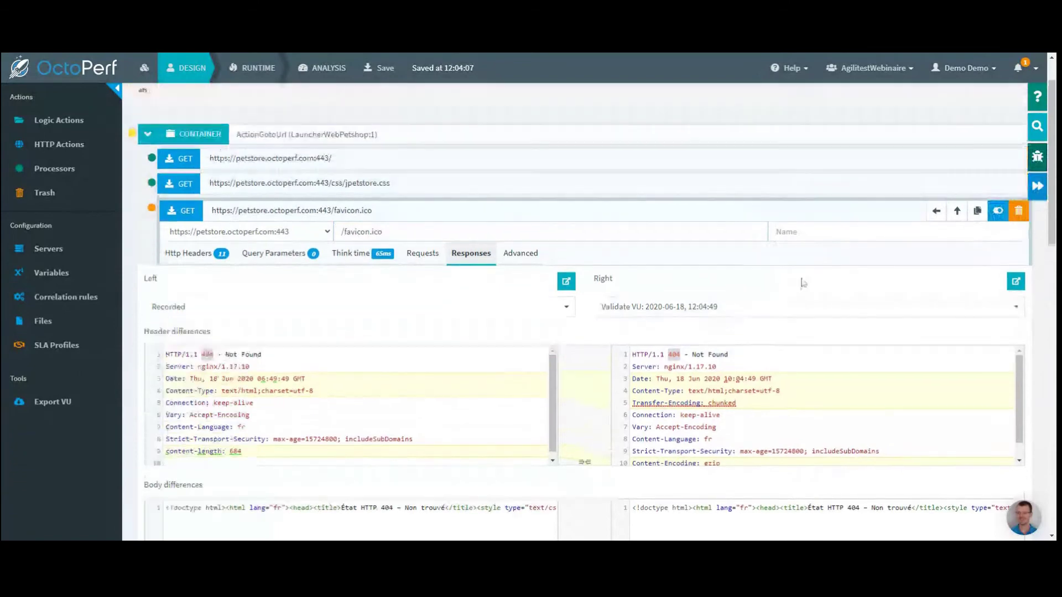
{"action": "left_click", "coordinate": [999, 214]}
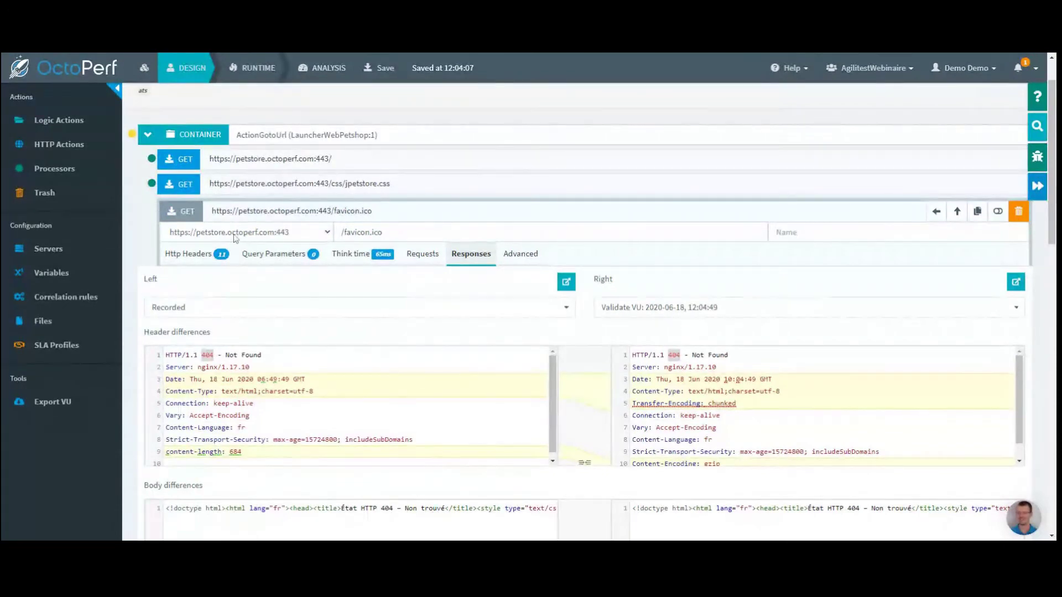
{"action": "left_click", "coordinate": [194, 215]}
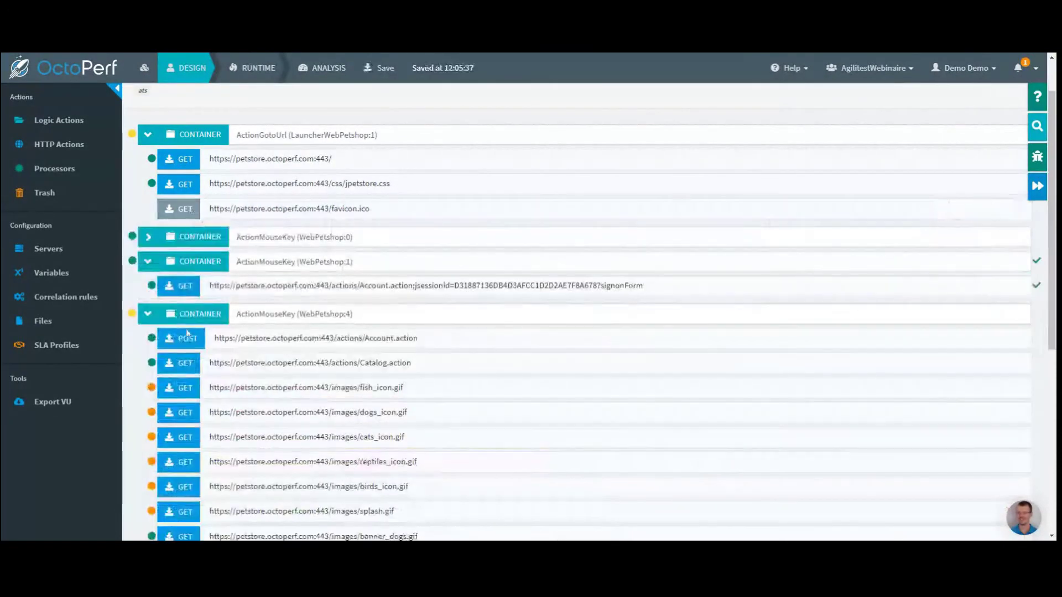
Step: Compare the Account.action POST's recorded and validation requests, checking the session cookie and login parameters, and open its response comparison
{"action": "left_click", "coordinate": [187, 335]}
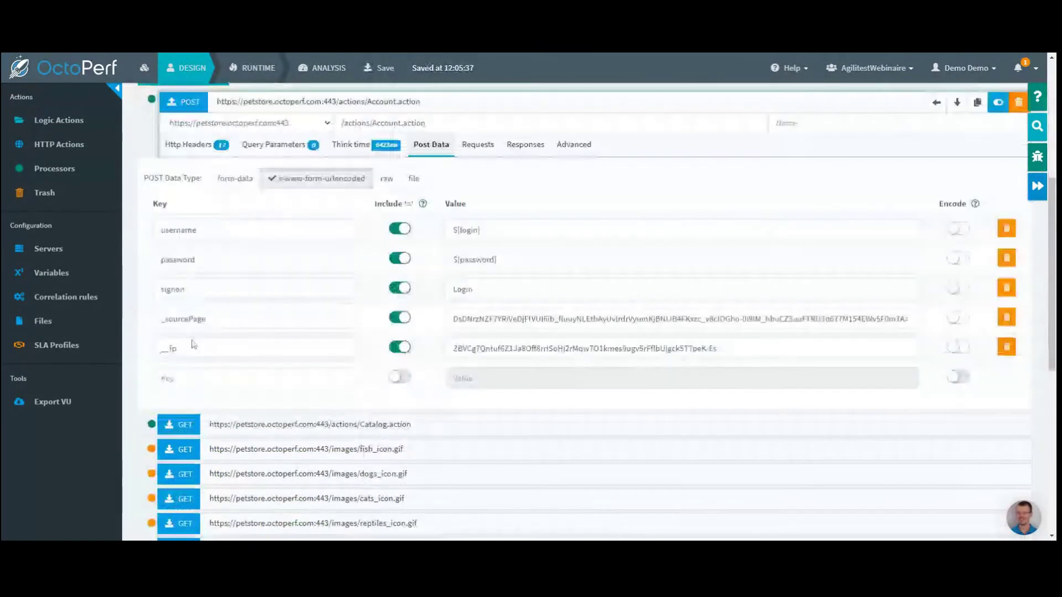
{"action": "left_click", "coordinate": [477, 145]}
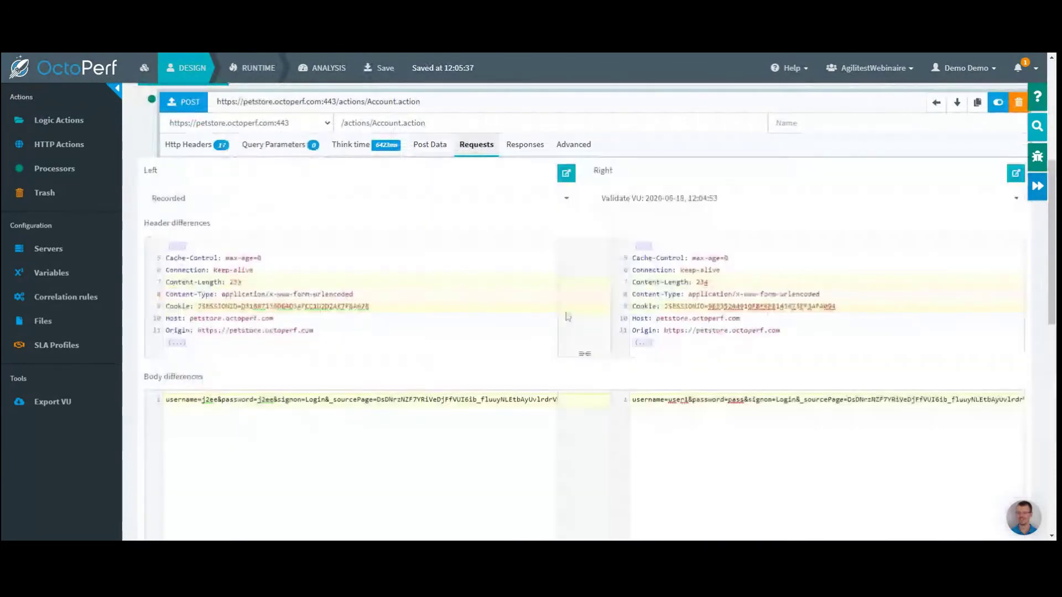
{"action": "double_click", "coordinate": [310, 306]}
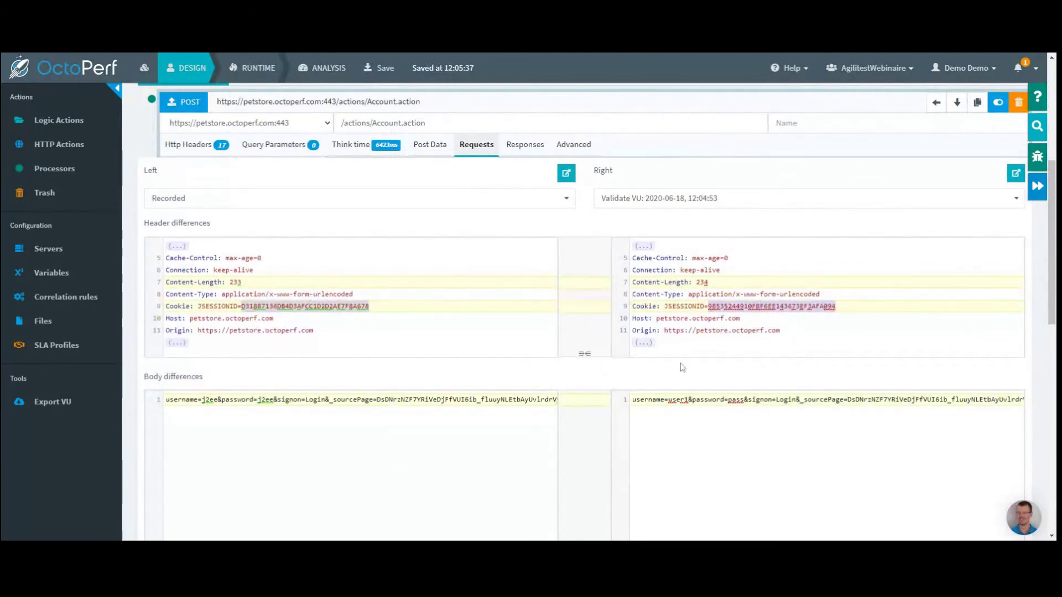
{"action": "double_click", "coordinate": [678, 399]}
{"action": "double_click", "coordinate": [736, 400]}
{"action": "double_click", "coordinate": [209, 400]}
{"action": "double_click", "coordinate": [265, 400]}
{"action": "left_click", "coordinate": [523, 146]}
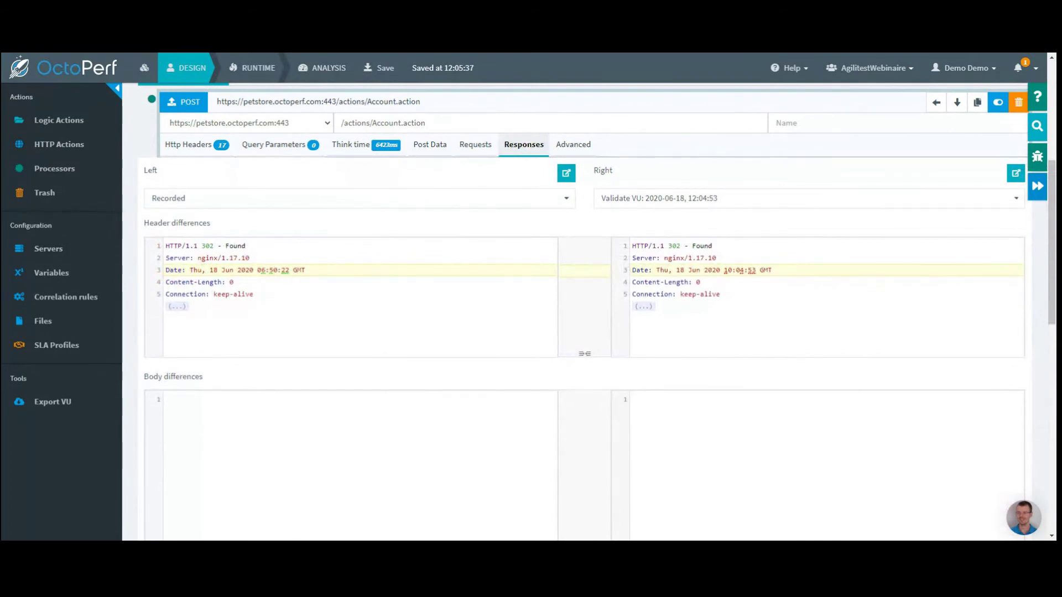
Step: Add a response assertion to the Account.action POST that checks for status code 302 - Found
{"action": "scroll", "coordinate": [601, 273], "scroll_direction": "up", "scroll_amount": 1}
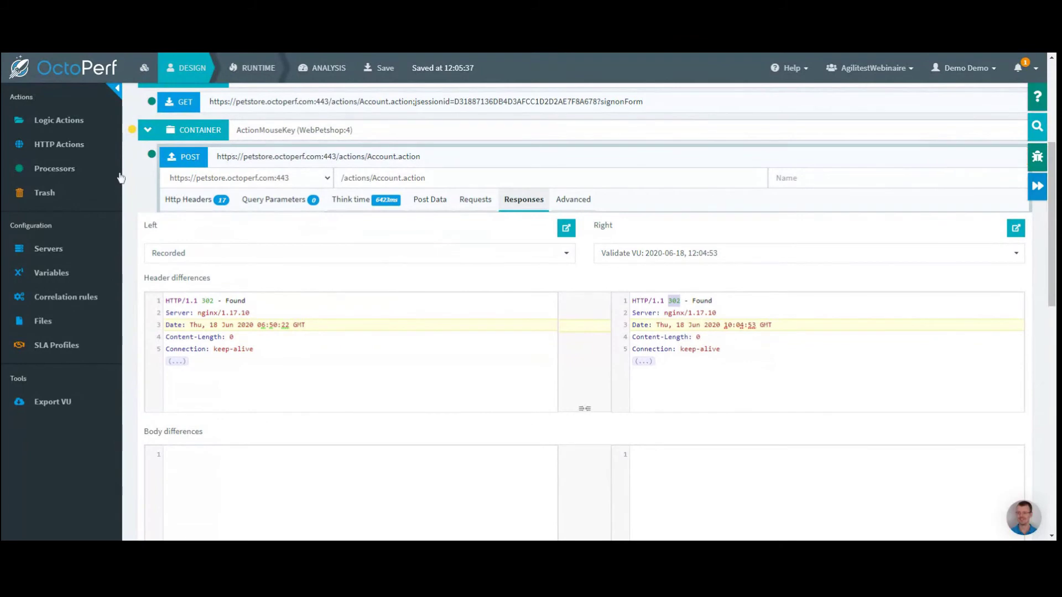
{"action": "mouse_move", "coordinate": [64, 168]}
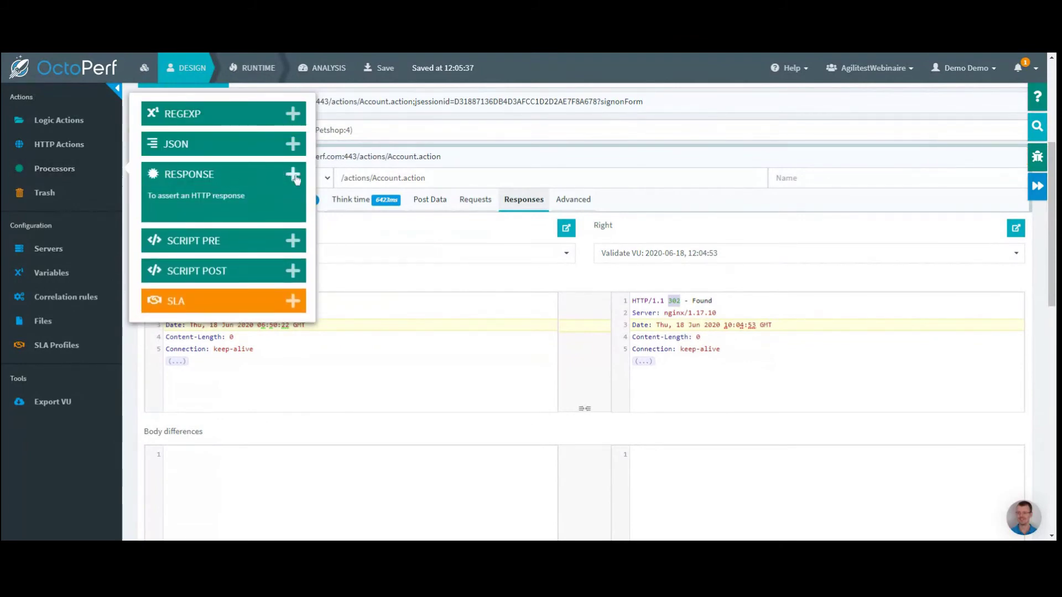
{"action": "left_click", "coordinate": [294, 175]}
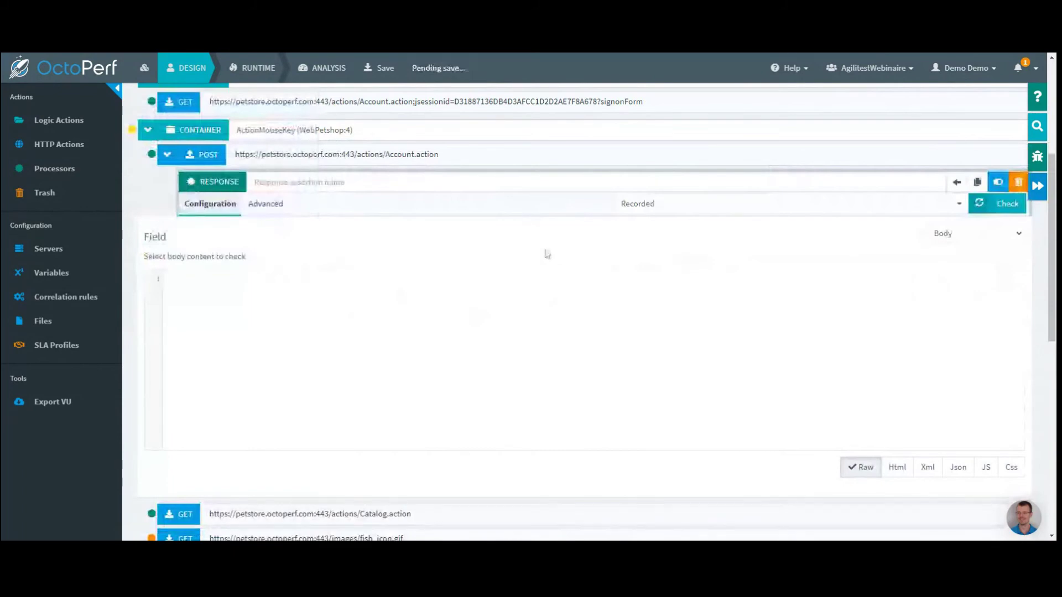
{"action": "left_click", "coordinate": [960, 233]}
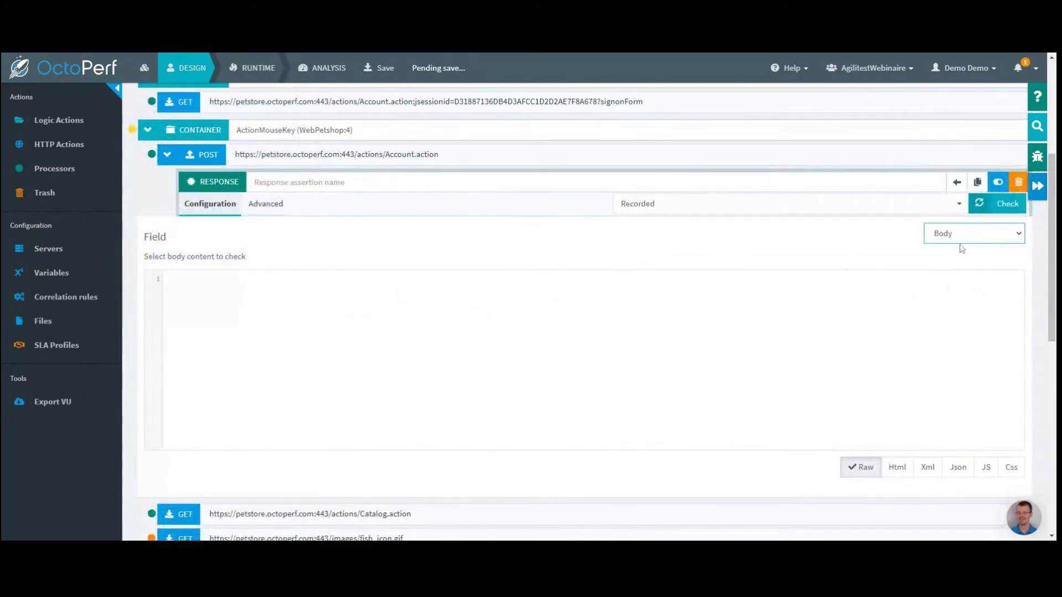
{"action": "left_click", "coordinate": [962, 259]}
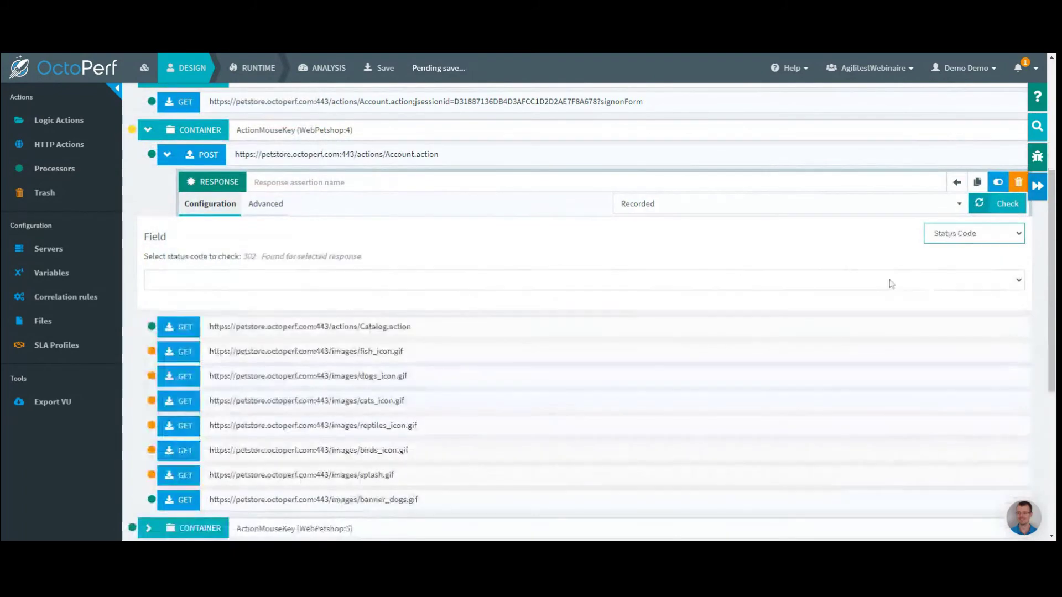
{"action": "left_click", "coordinate": [362, 280]}
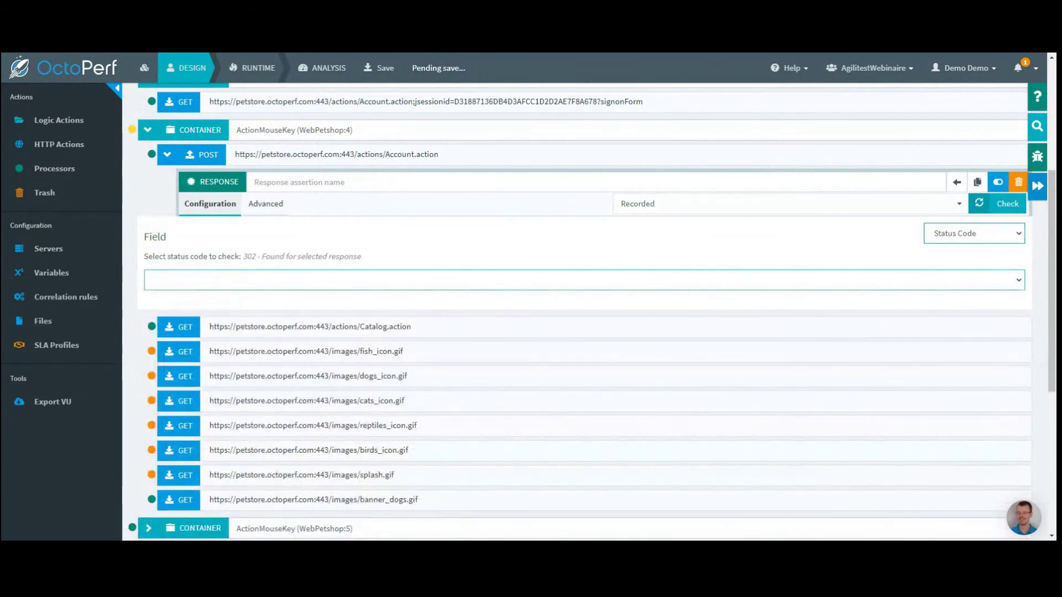
{"action": "left_click", "coordinate": [362, 302]}
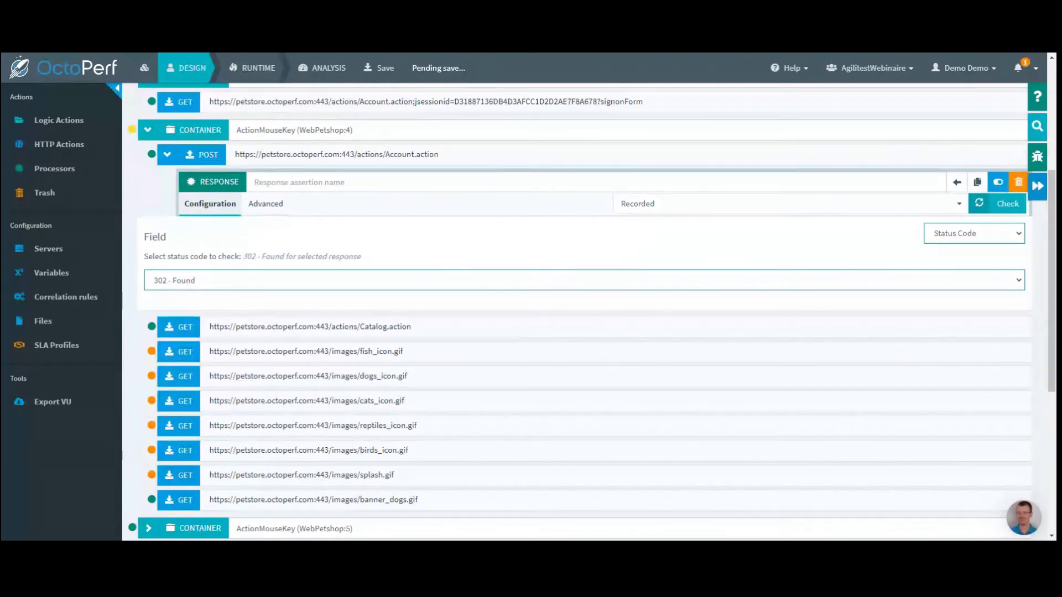
Step: Name the response assertion loginOk and close its settings
{"action": "left_click", "coordinate": [387, 182]}
{"action": "type", "text": "logi"}
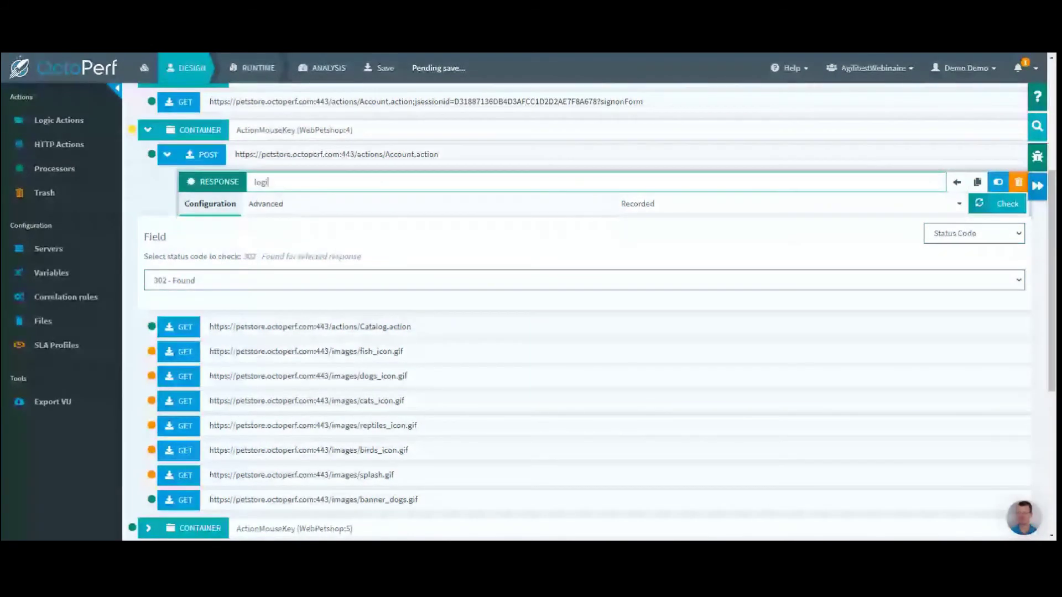
{"action": "type", "text": "nOk"}
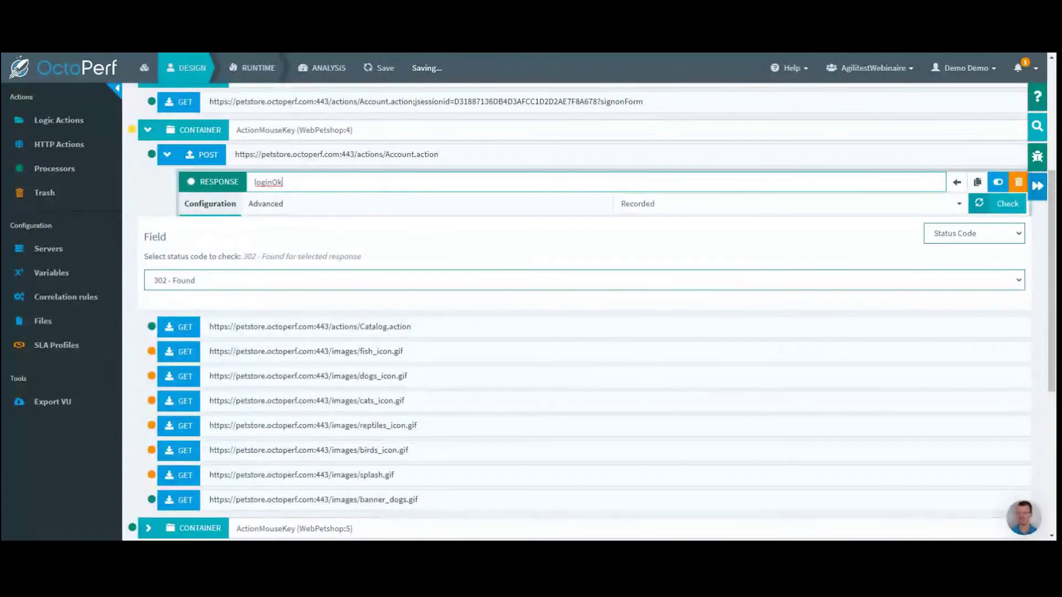
{"action": "left_click", "coordinate": [237, 188]}
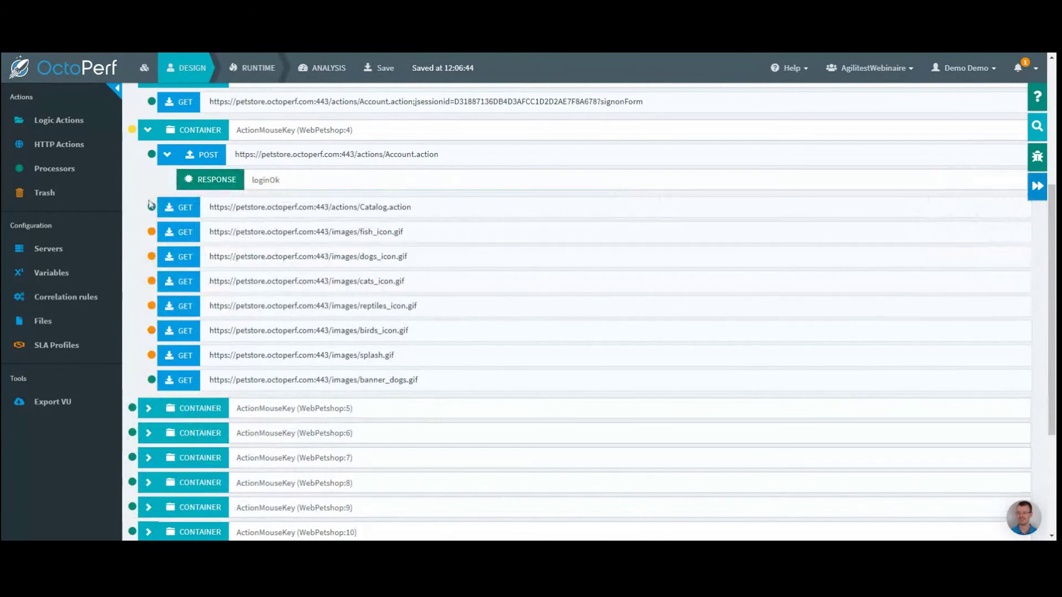
Step: Collapse the ActionGotoUrl (LauncherWebPetshop:1) and ActionMouseKey (WebPetshop:1) containers
{"action": "scroll", "coordinate": [134, 242], "scroll_direction": "up", "scroll_amount": 3}
{"action": "scroll", "coordinate": [145, 184], "scroll_direction": "up", "scroll_amount": 2}
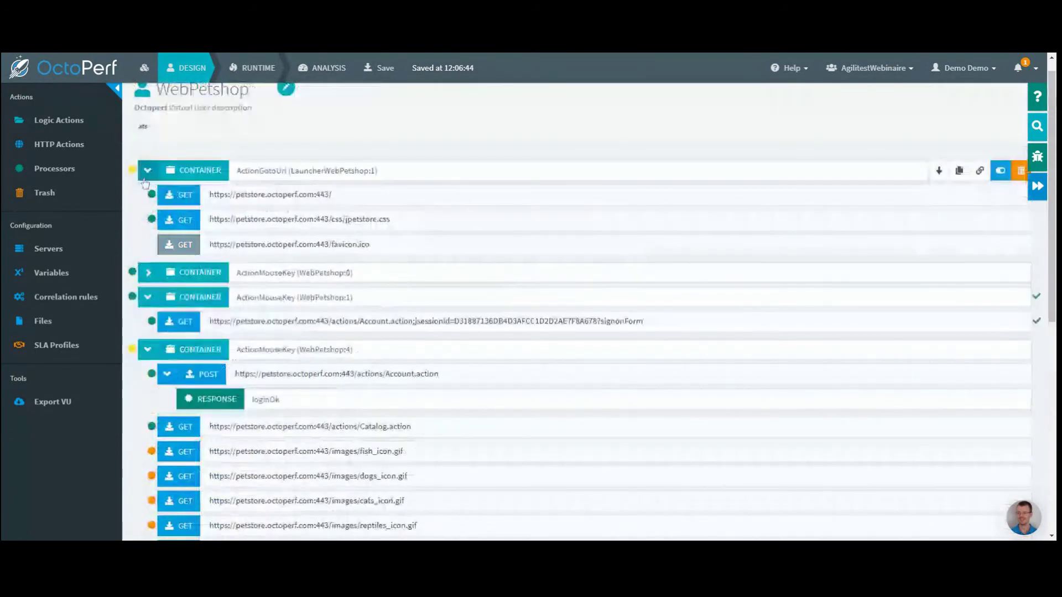
{"action": "left_click", "coordinate": [147, 171]}
{"action": "left_click", "coordinate": [147, 220]}
{"action": "left_click", "coordinate": [63, 121]}
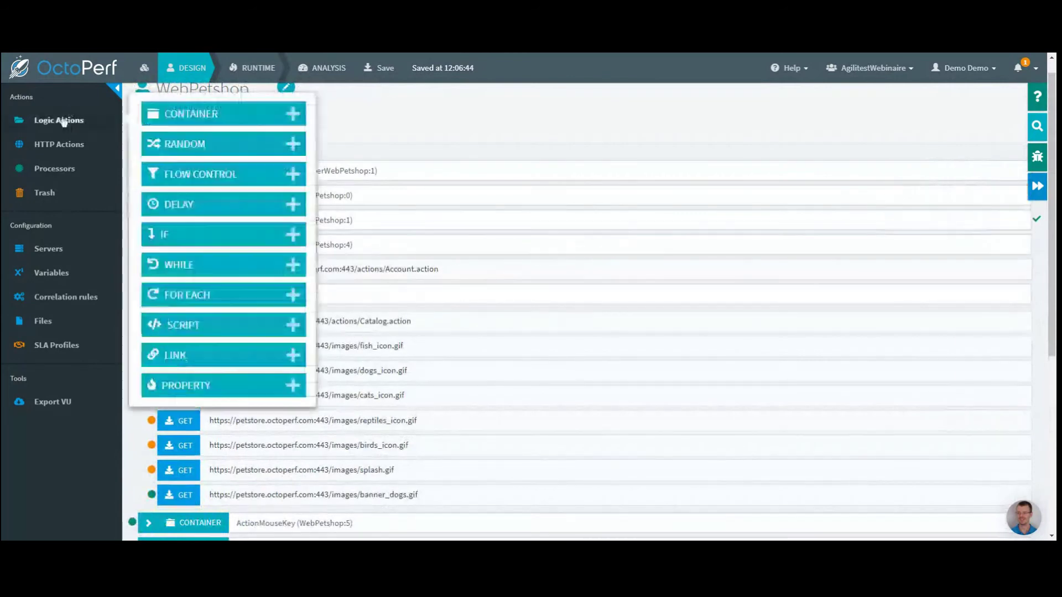
{"action": "left_click", "coordinate": [59, 170]}
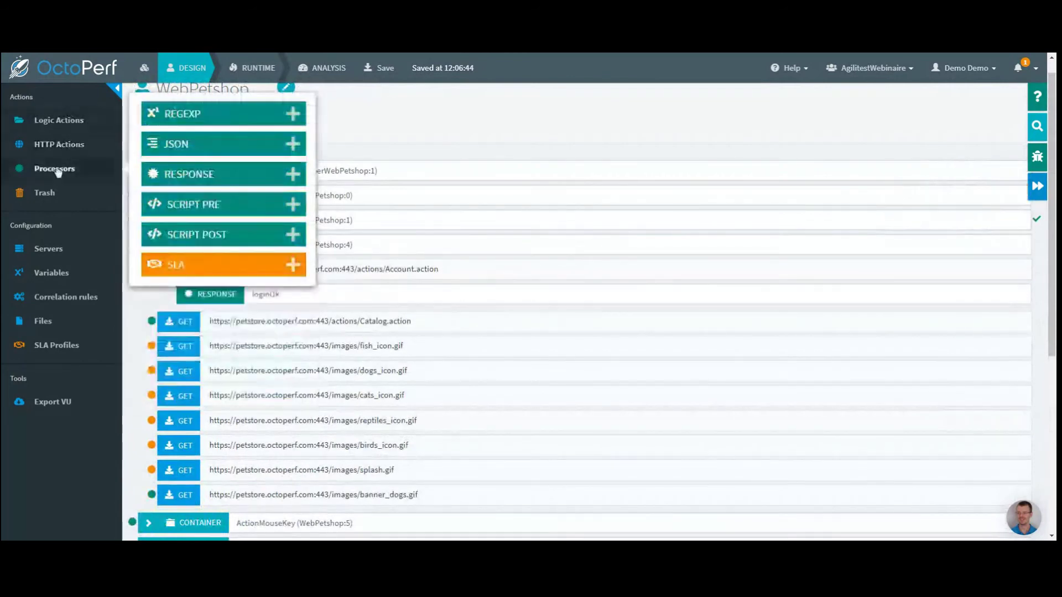
Step: Open the export options for the WebPetshop virtual user and close them without downloading anything
{"action": "left_click", "coordinate": [60, 404]}
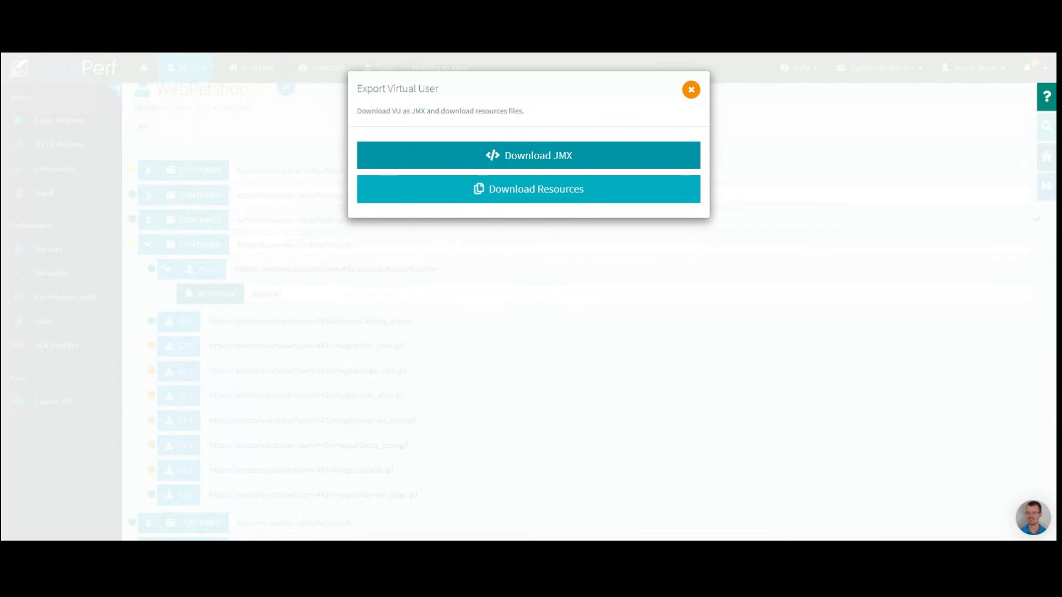
{"action": "left_click", "coordinate": [691, 90]}
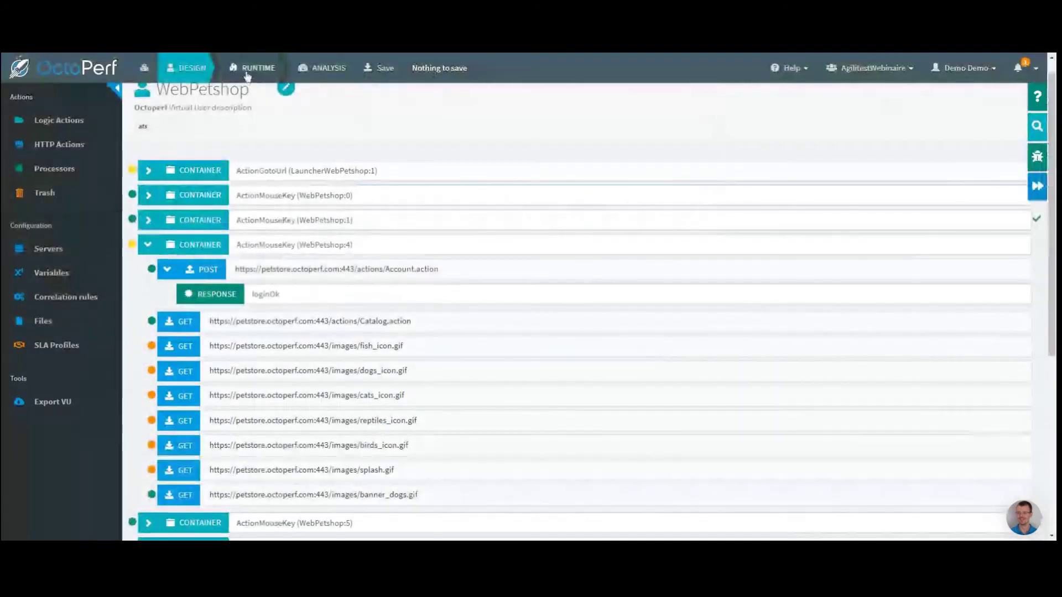
Step: Open the Acantharea runtime scenario and rename it Standard
{"action": "left_click", "coordinate": [247, 69]}
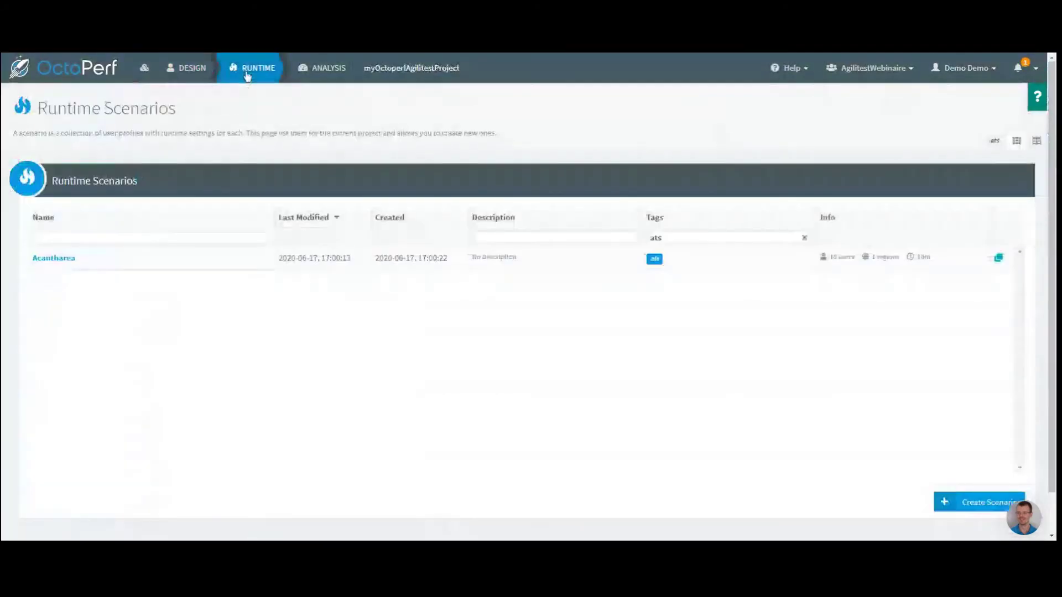
{"action": "left_click", "coordinate": [54, 261]}
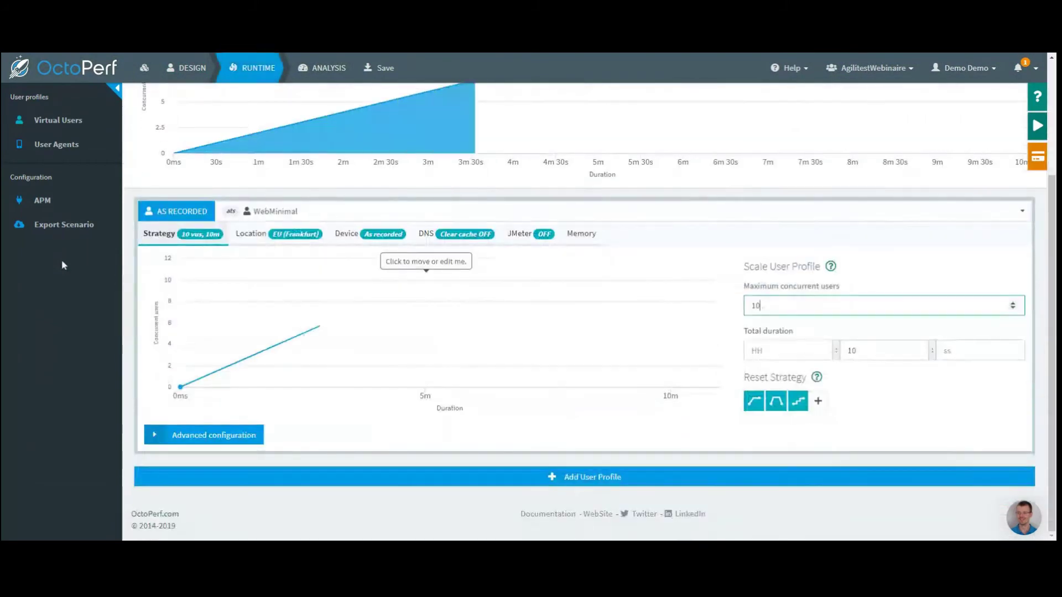
{"action": "scroll", "coordinate": [122, 295], "scroll_direction": "up", "scroll_amount": 3}
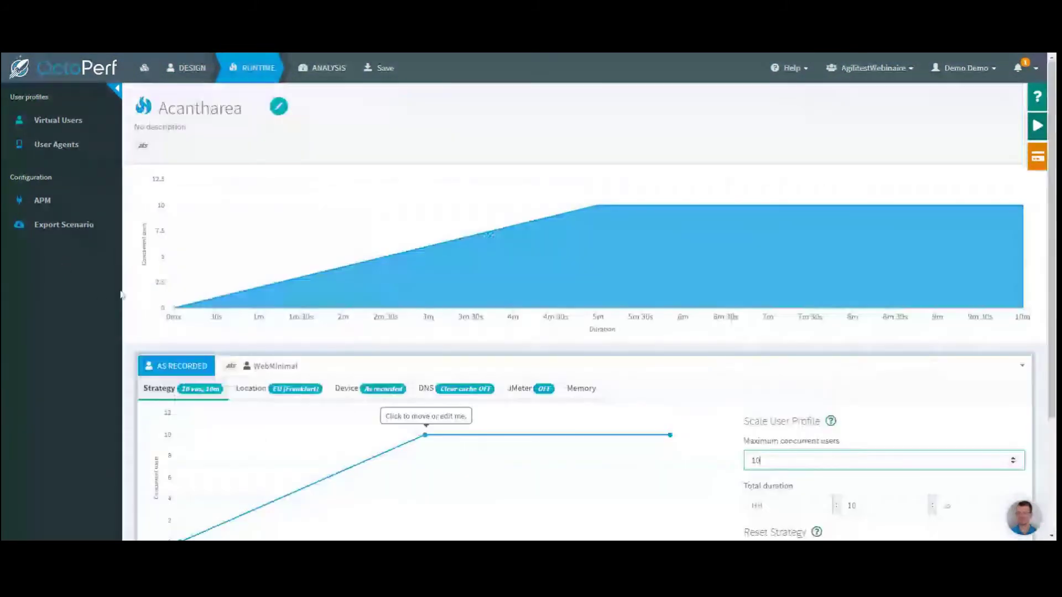
{"action": "left_click", "coordinate": [278, 106]}
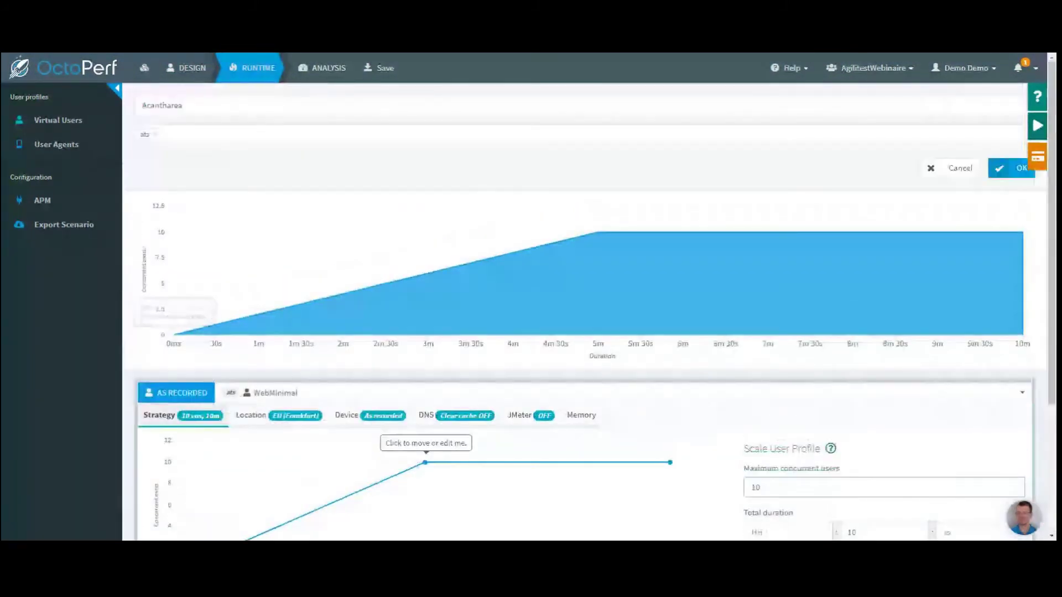
{"action": "type", "text": "Stan"}
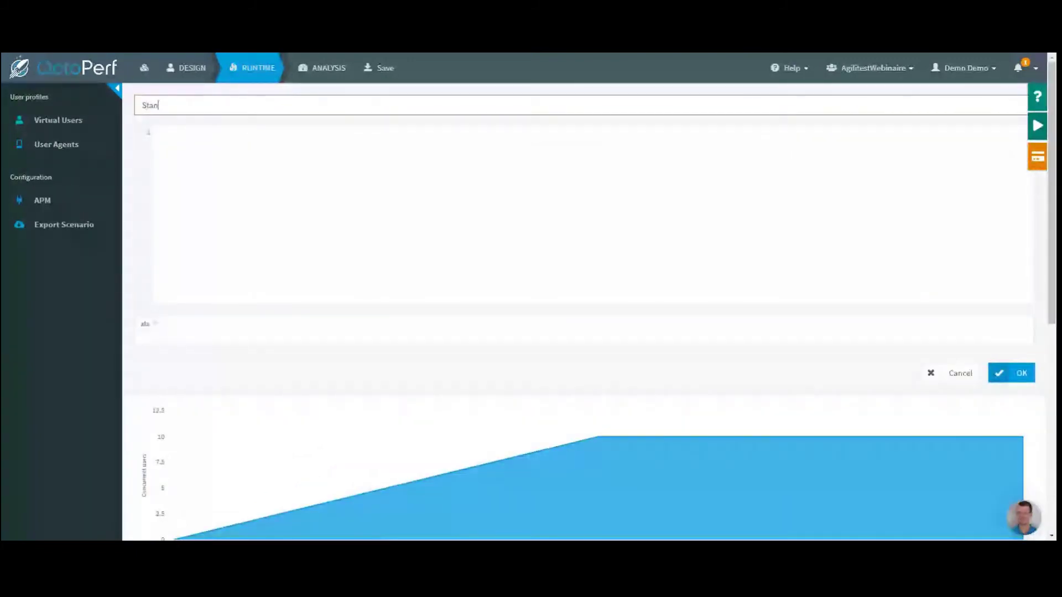
{"action": "type", "text": "dard"}
{"action": "key", "text": "Return"}
Step: Collapse the WebMinimal user profile, add a second user profile to the scenario and delete it
{"action": "scroll", "coordinate": [114, 362], "scroll_direction": "down", "scroll_amount": 3}
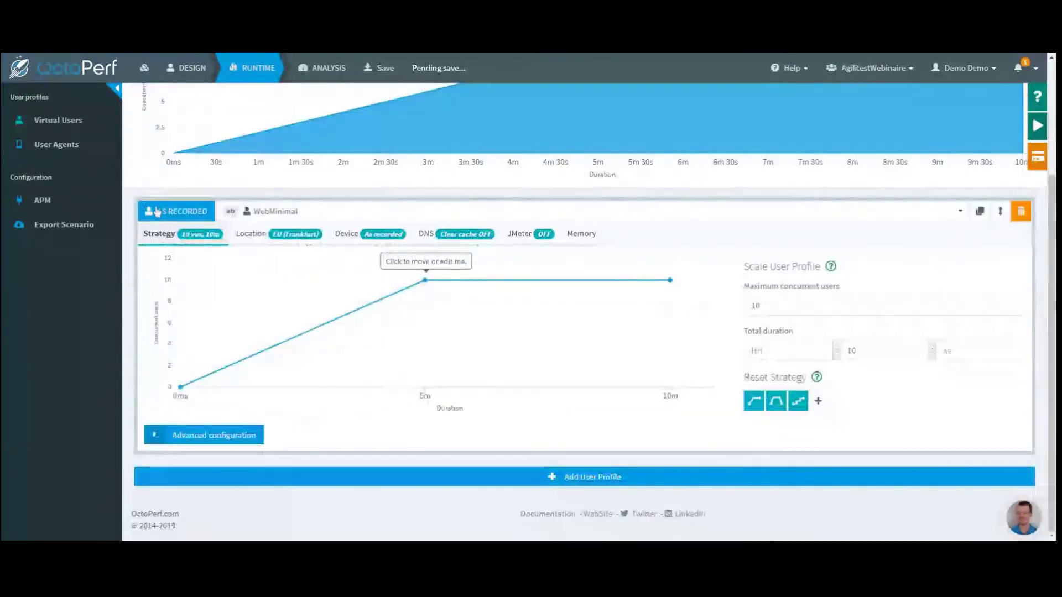
{"action": "left_click", "coordinate": [174, 209]}
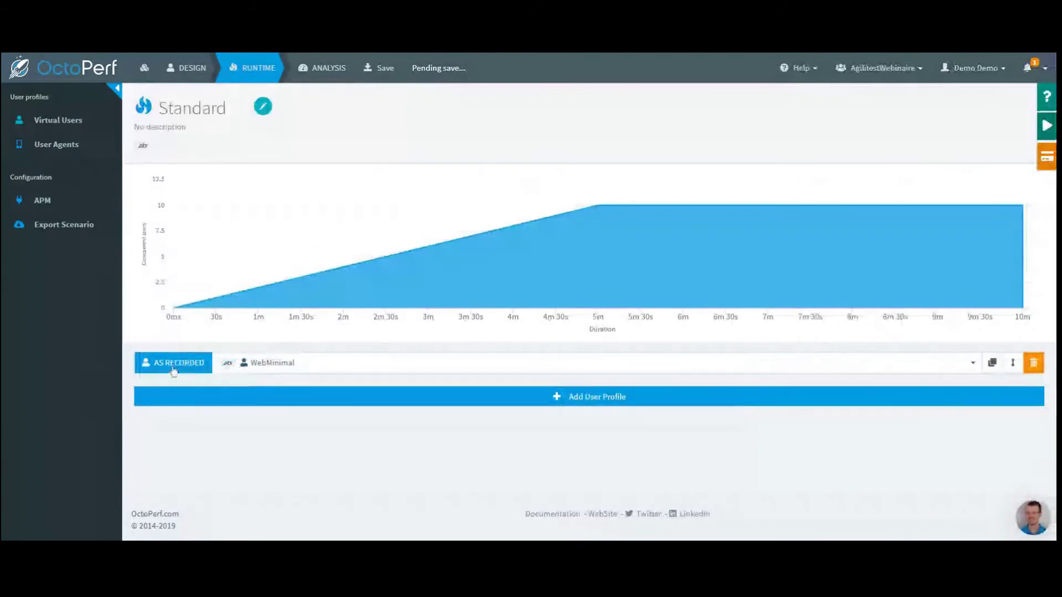
{"action": "left_click", "coordinate": [180, 397]}
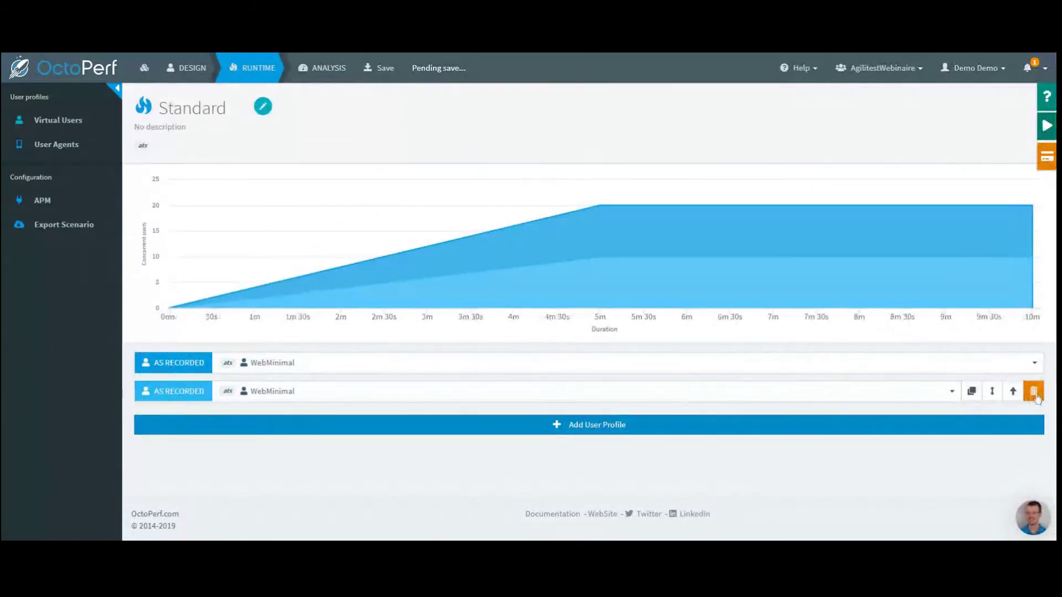
{"action": "left_click", "coordinate": [1035, 394]}
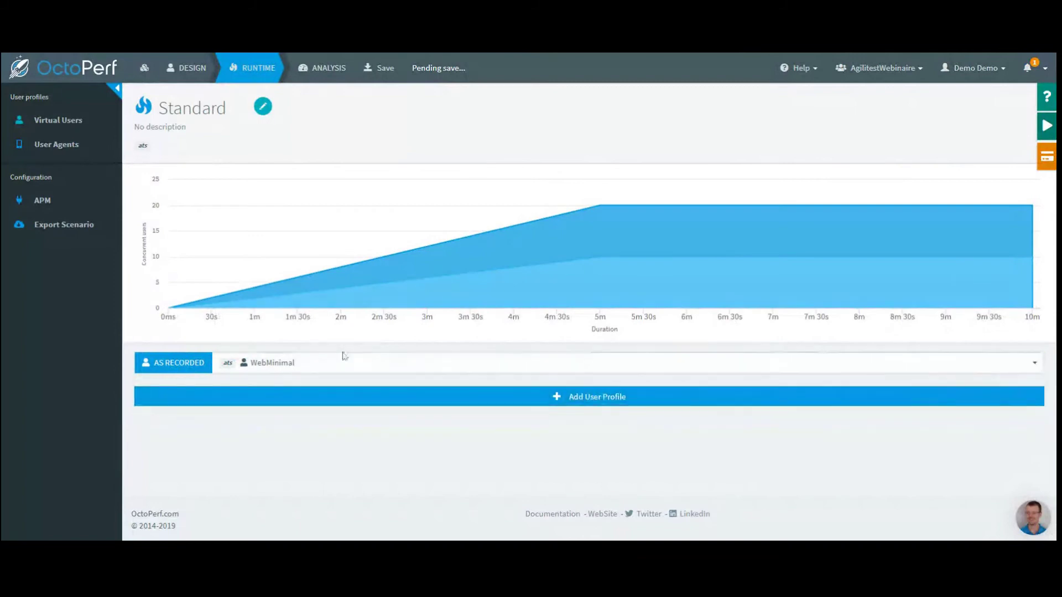
Step: Expand the remaining user profile and switch its virtual user to WebPetshop
{"action": "left_click", "coordinate": [185, 370]}
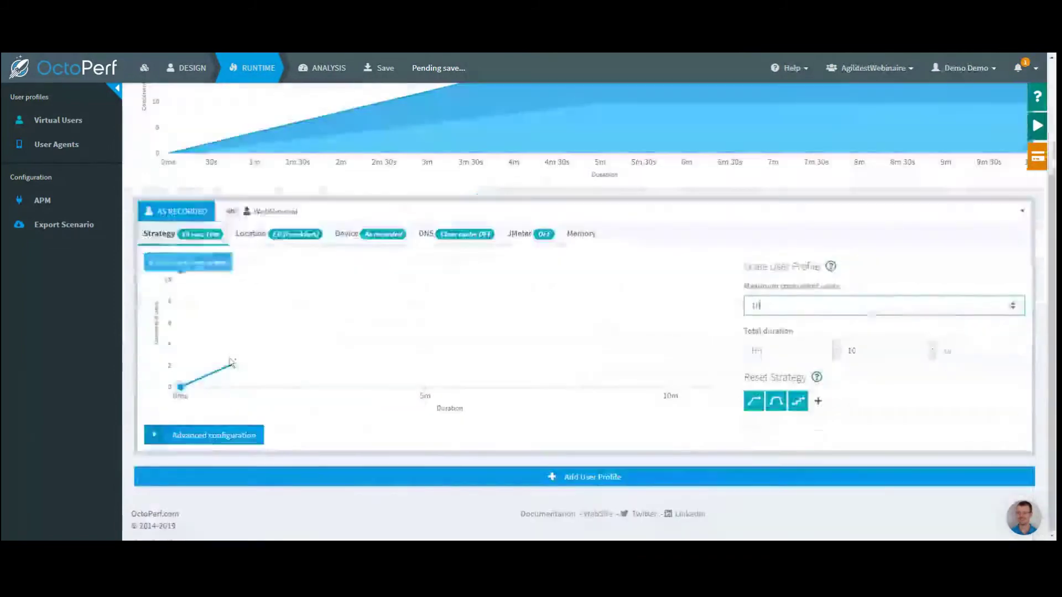
{"action": "left_click", "coordinate": [361, 212]}
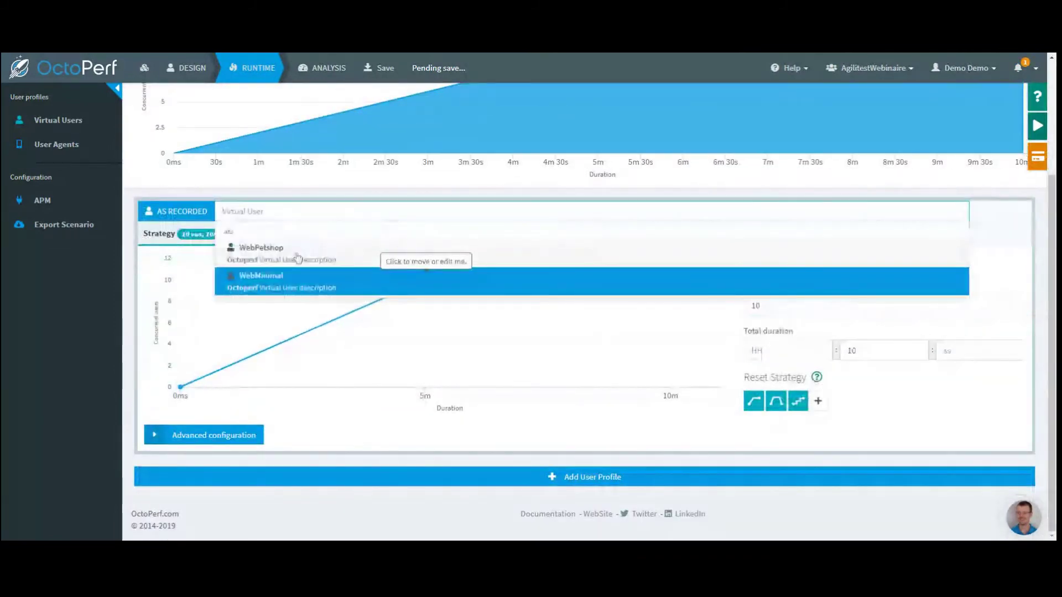
{"action": "left_click", "coordinate": [298, 258]}
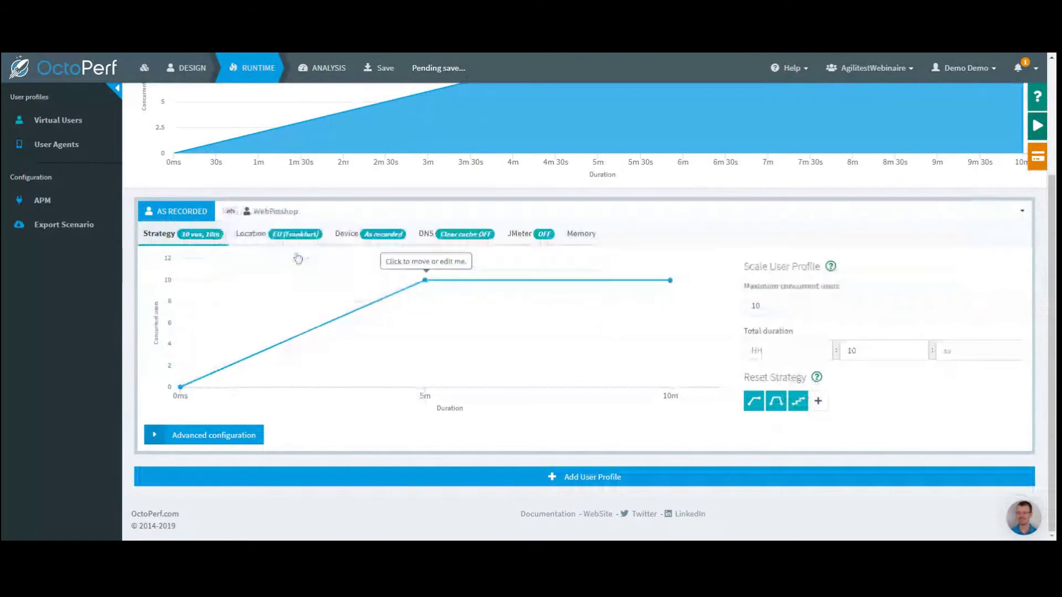
Step: Add load points to the strategy graph: 11 users at 1m 40s, about 14 at 3m 30s, 2 at 7m and 14 at 8m 50s
{"action": "left_click", "coordinate": [265, 271]}
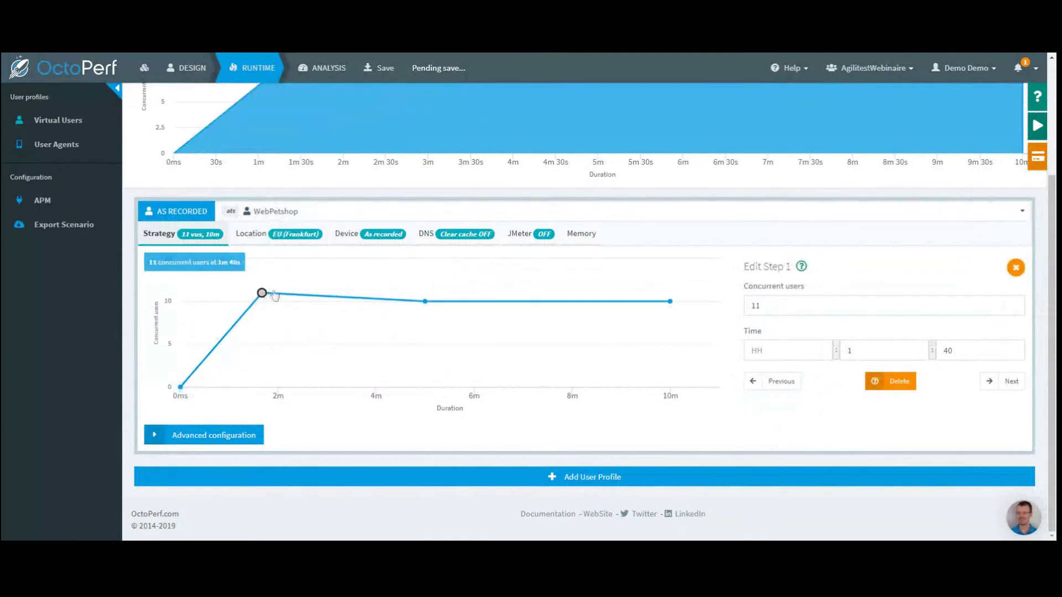
{"action": "left_click", "coordinate": [351, 268]}
{"action": "left_click", "coordinate": [523, 371]}
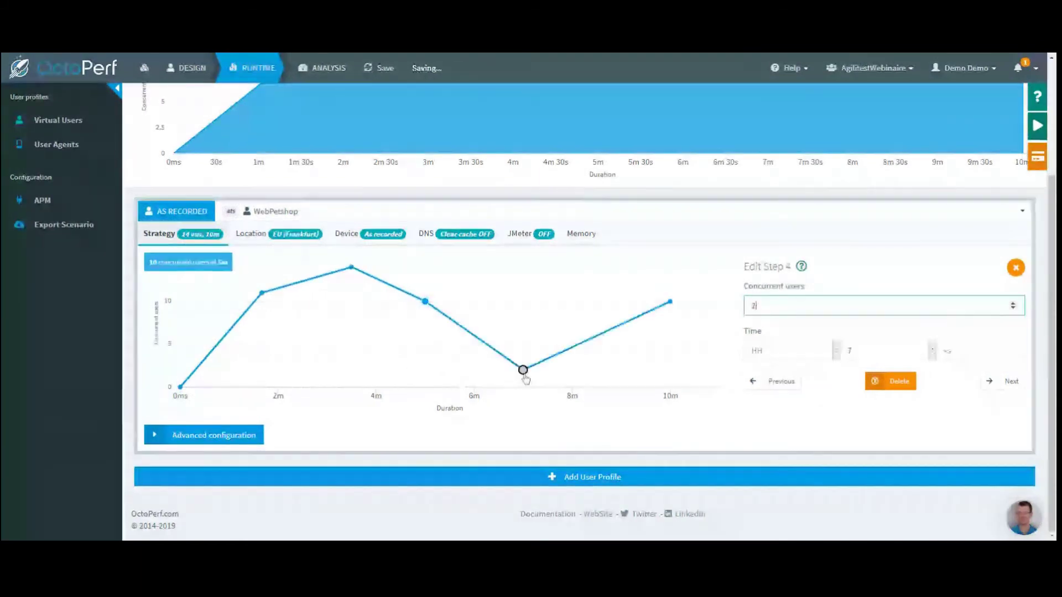
{"action": "left_click", "coordinate": [613, 267]}
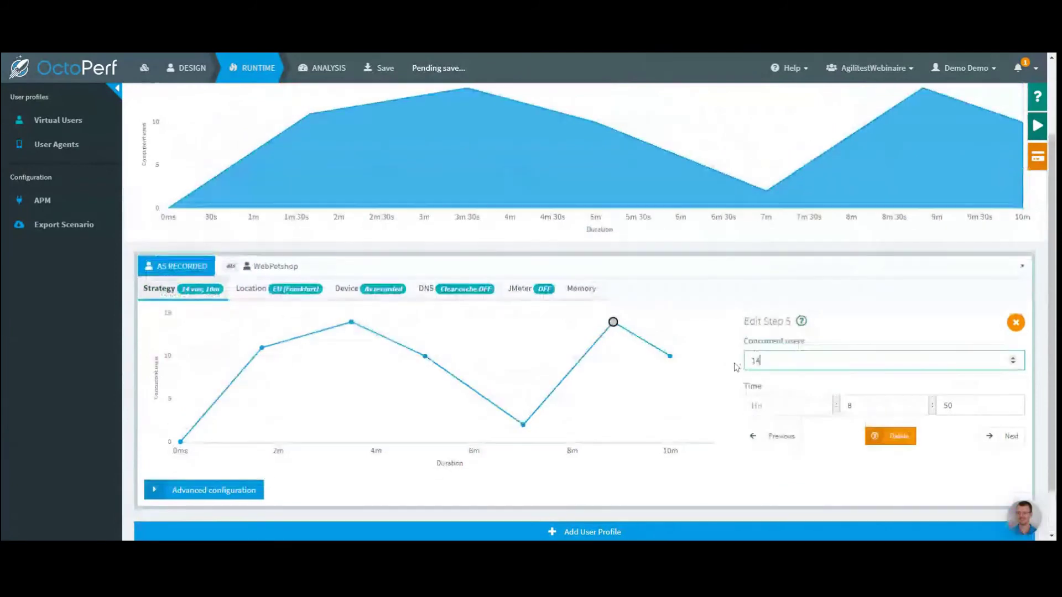
{"action": "left_click", "coordinate": [1016, 323]}
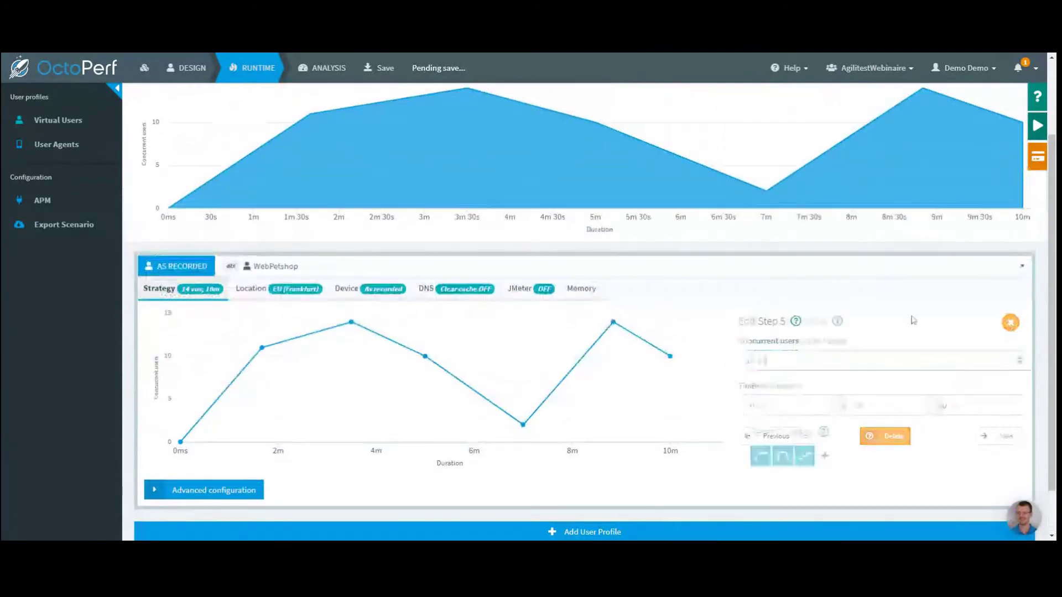
Step: Reset the strategy to the ramp-up, plateau and ramp-down shape with 50 maximum concurrent users over 20 minutes
{"action": "left_click", "coordinate": [776, 457]}
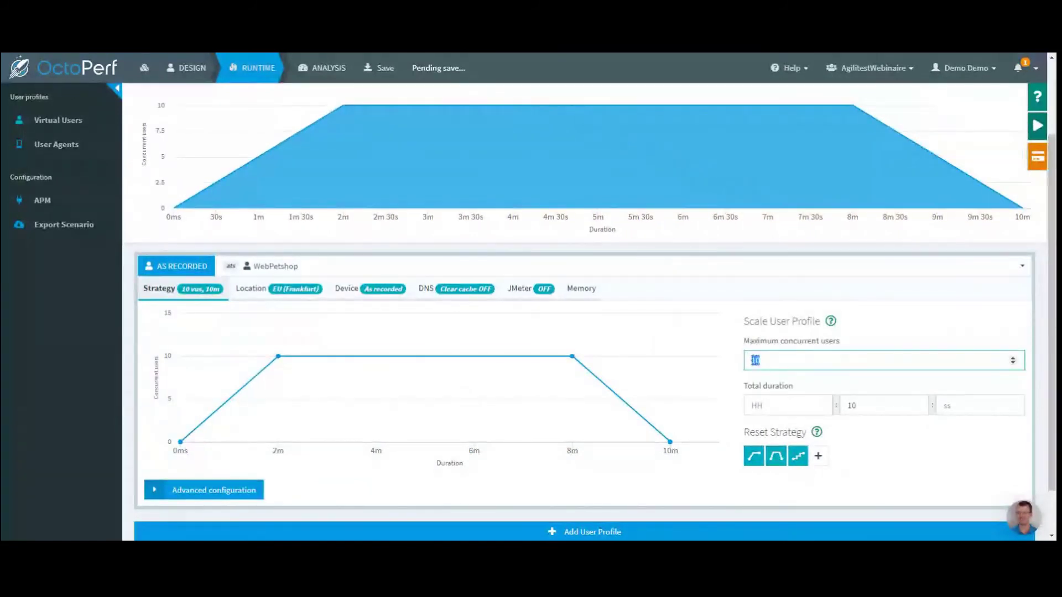
{"action": "type", "text": "50"}
{"action": "left_click", "coordinate": [862, 347]}
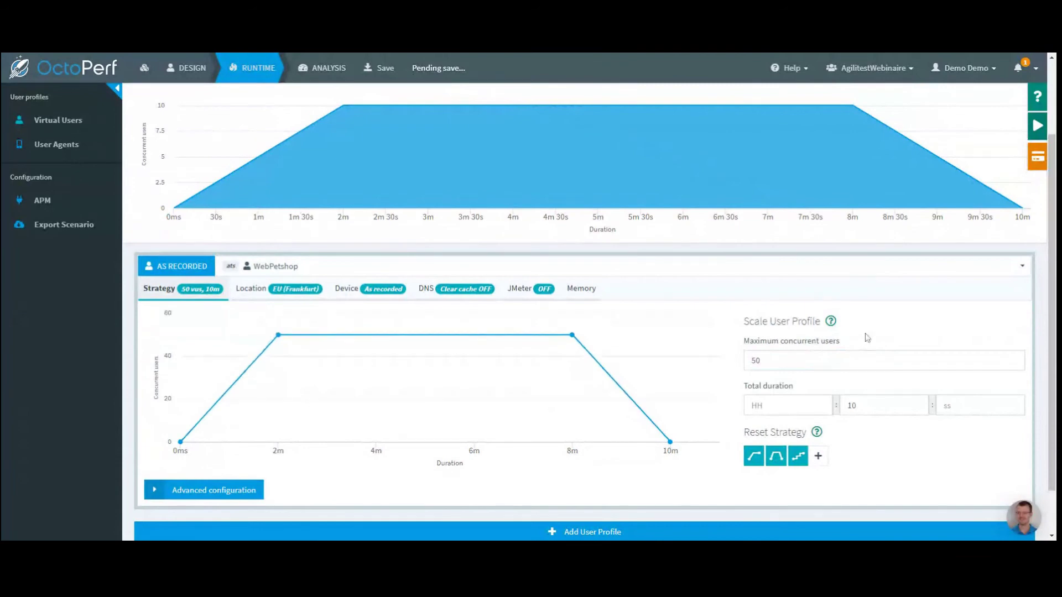
{"action": "double_click", "coordinate": [852, 406]}
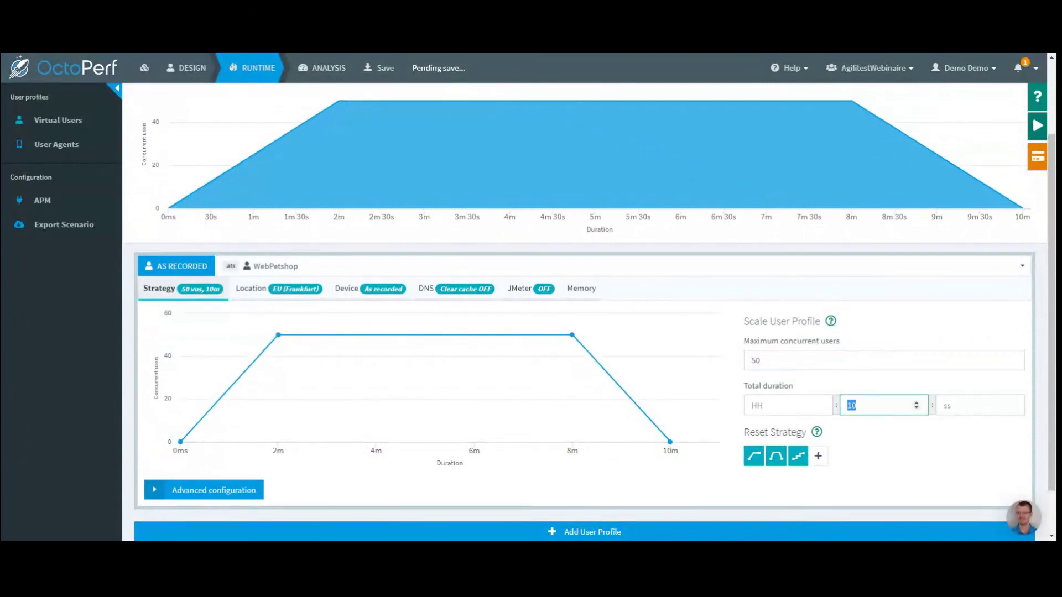
{"action": "type", "text": "20"}
{"action": "left_click", "coordinate": [885, 468]}
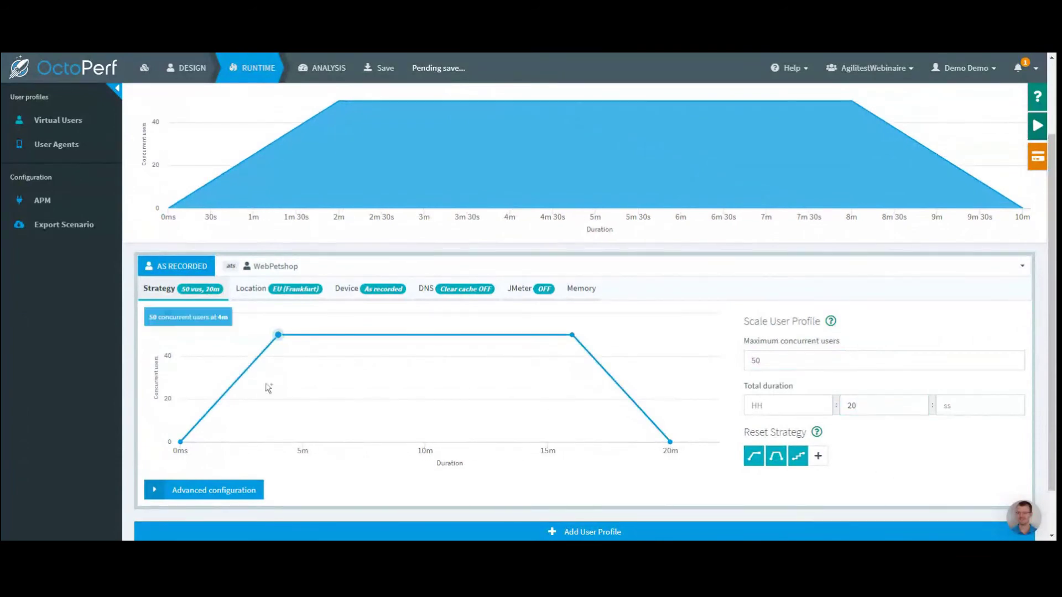
Step: Set the time of the strategy's first 50-user point to 1 minute
{"action": "left_click", "coordinate": [278, 335]}
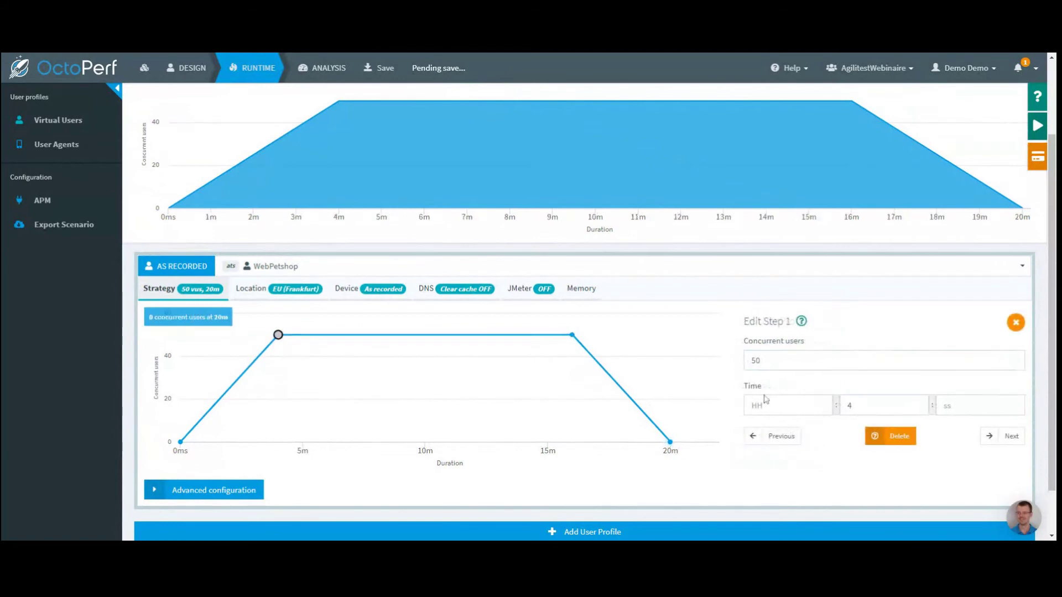
{"action": "left_click", "coordinate": [852, 405]}
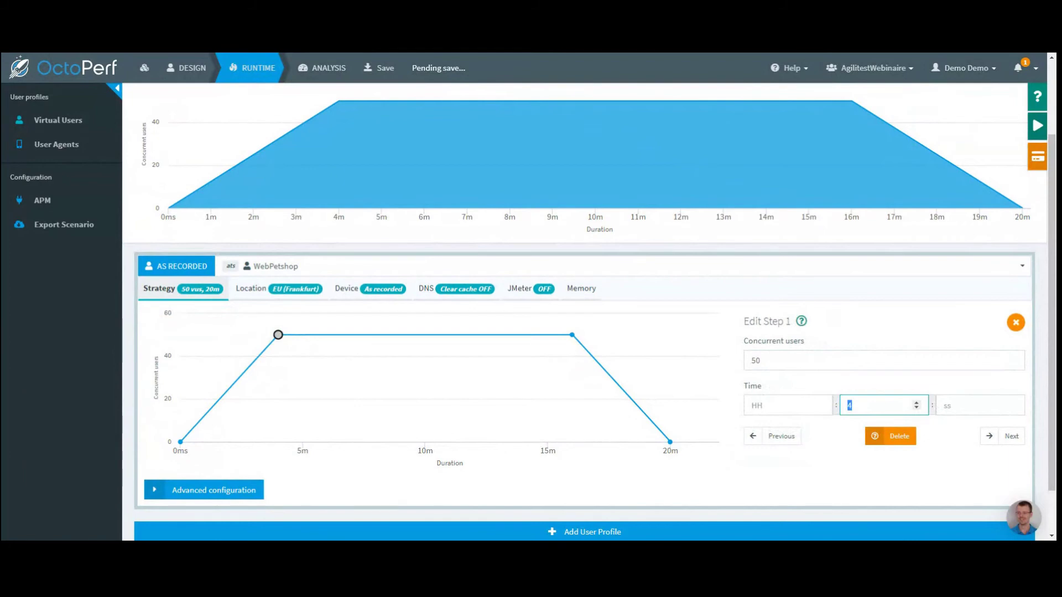
{"action": "left_click", "coordinate": [856, 482]}
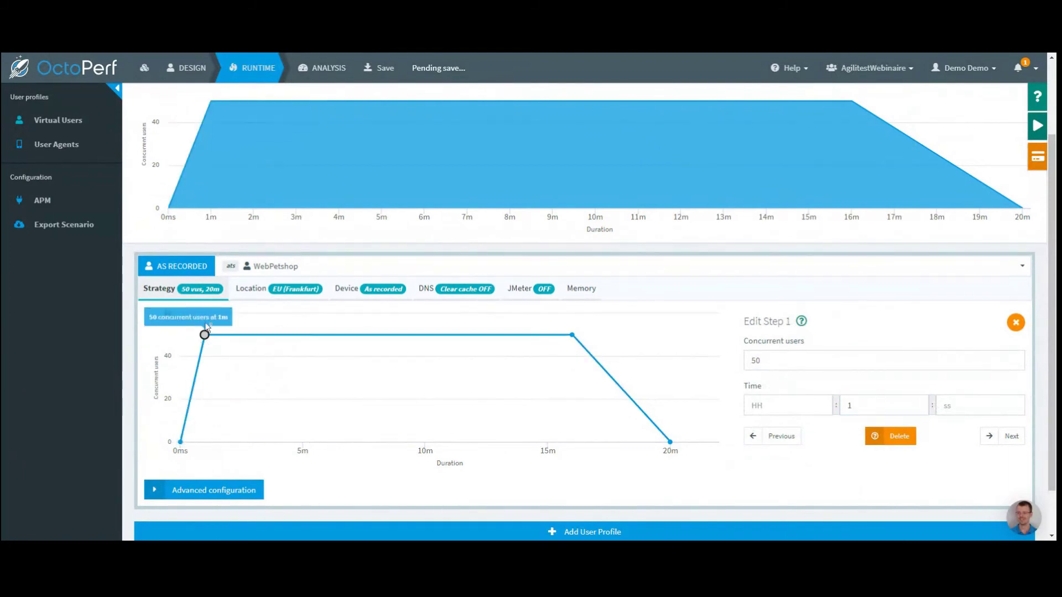
Step: Set the WebPetshop profile's location to Amazon EC2 - EU West (Paris) and collapse the profile
{"action": "left_click", "coordinate": [280, 292]}
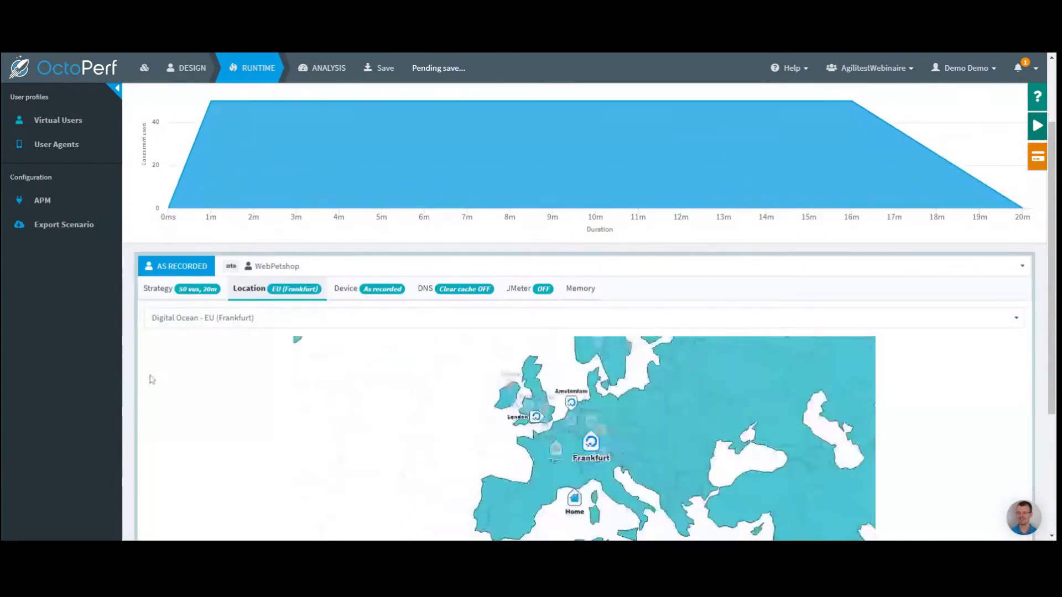
{"action": "scroll", "coordinate": [141, 377], "scroll_direction": "down", "scroll_amount": 2}
{"action": "left_click", "coordinate": [292, 214]}
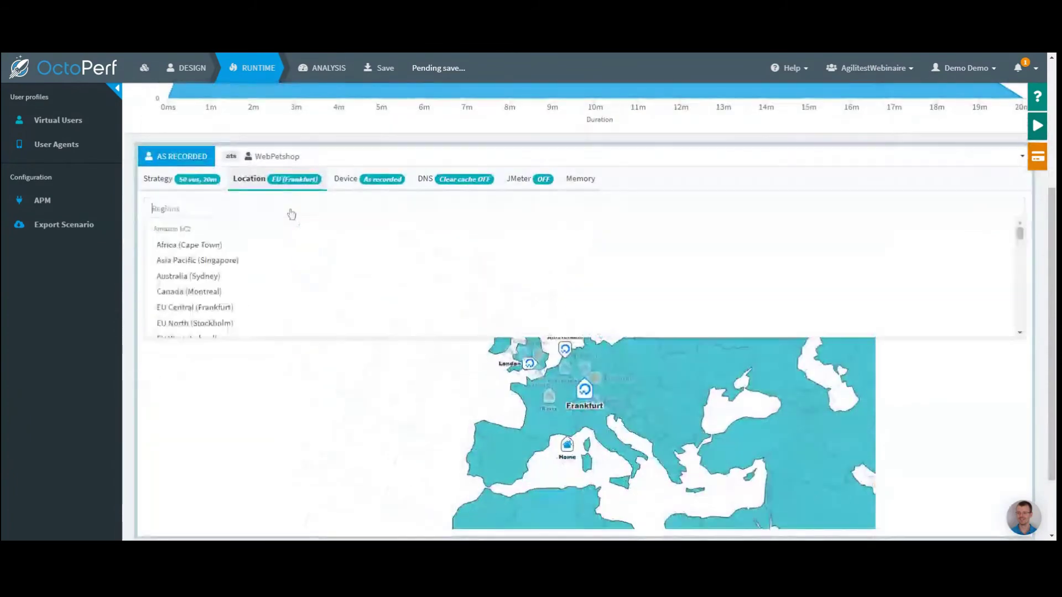
{"action": "type", "text": "par"}
{"action": "left_click", "coordinate": [174, 252]}
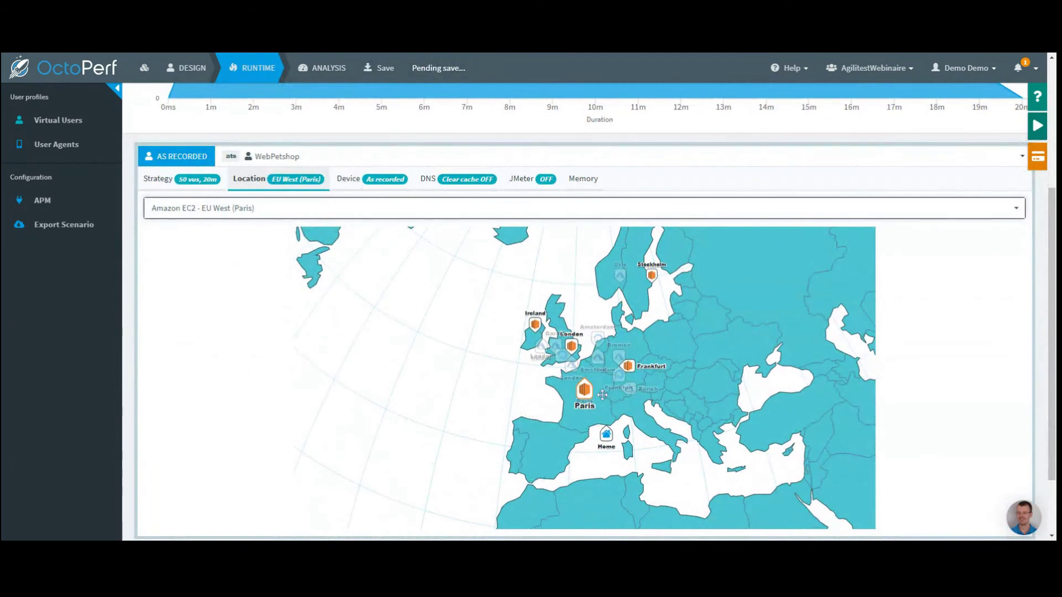
{"action": "scroll", "coordinate": [602, 395], "scroll_direction": "up", "scroll_amount": 2}
{"action": "scroll", "coordinate": [602, 395], "scroll_direction": "up", "scroll_amount": 1}
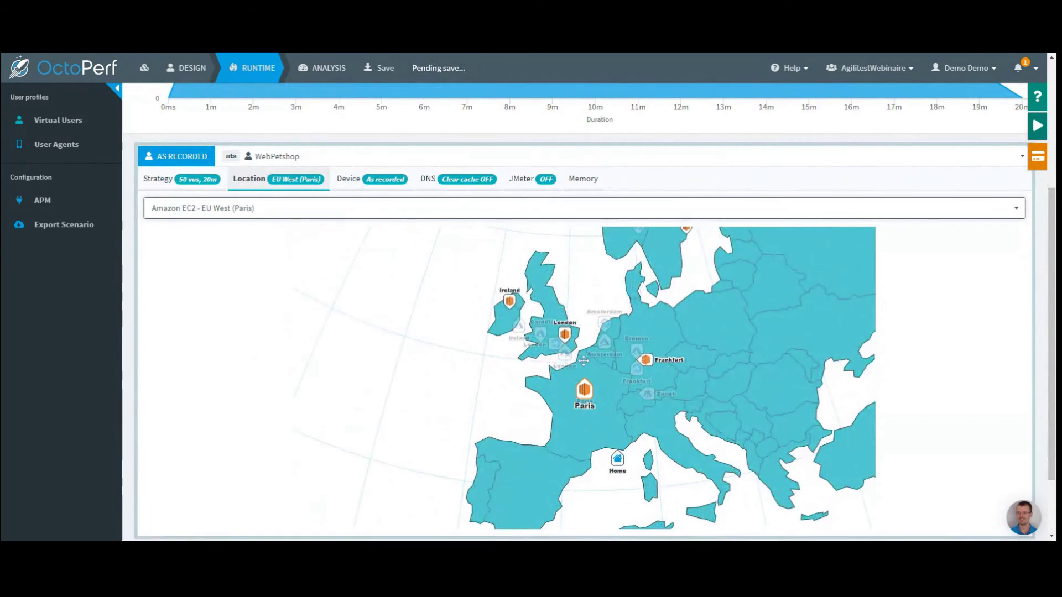
{"action": "left_click", "coordinate": [169, 159]}
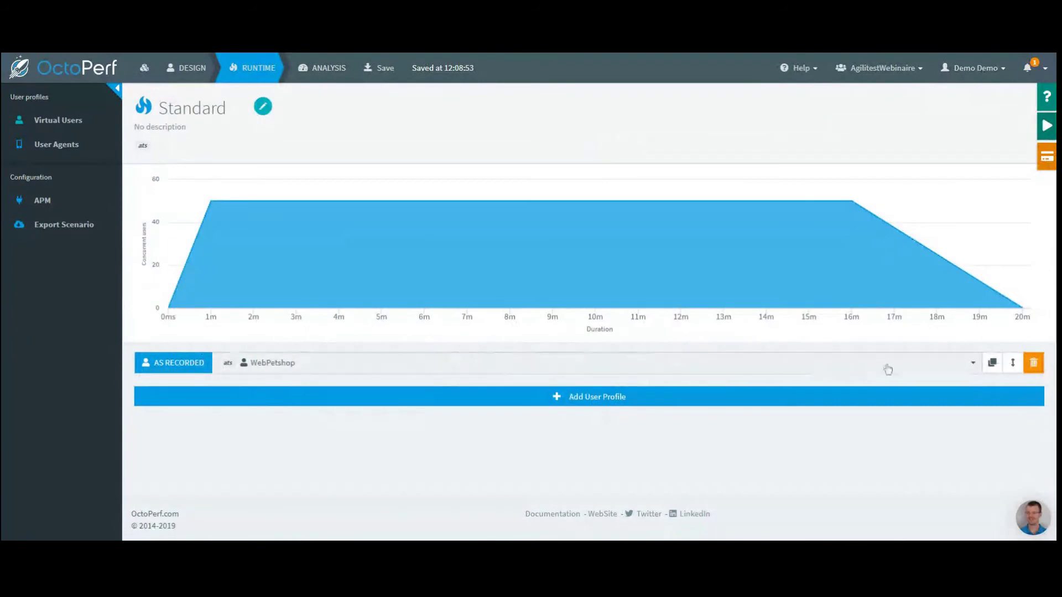
Step: Duplicate the WebPetshop profile, set the copy's location to Amazon EC2 - US East (Ohio) and collapse it
{"action": "left_click", "coordinate": [993, 363]}
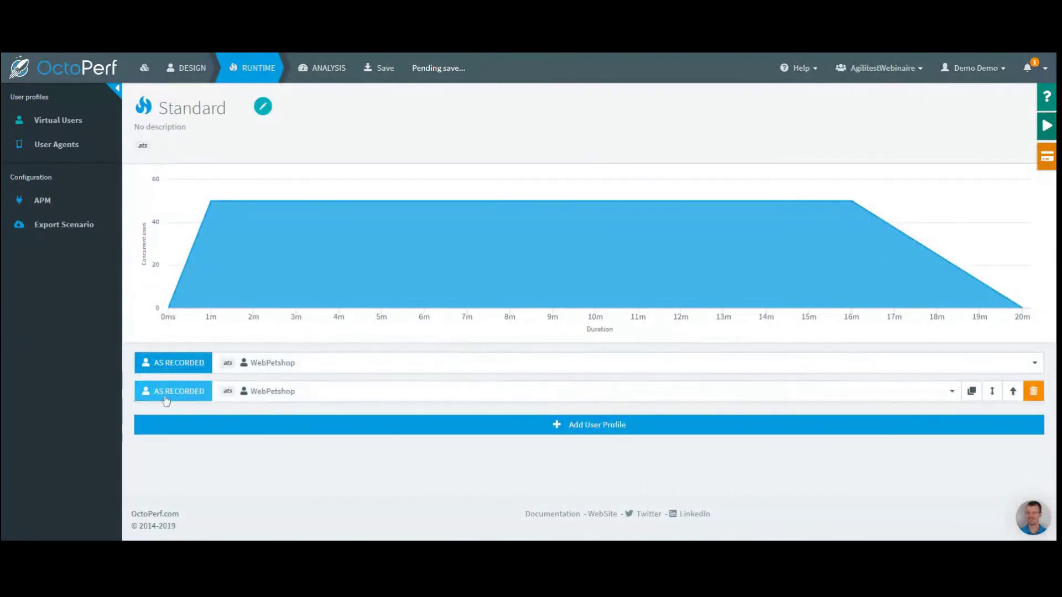
{"action": "left_click", "coordinate": [166, 398]}
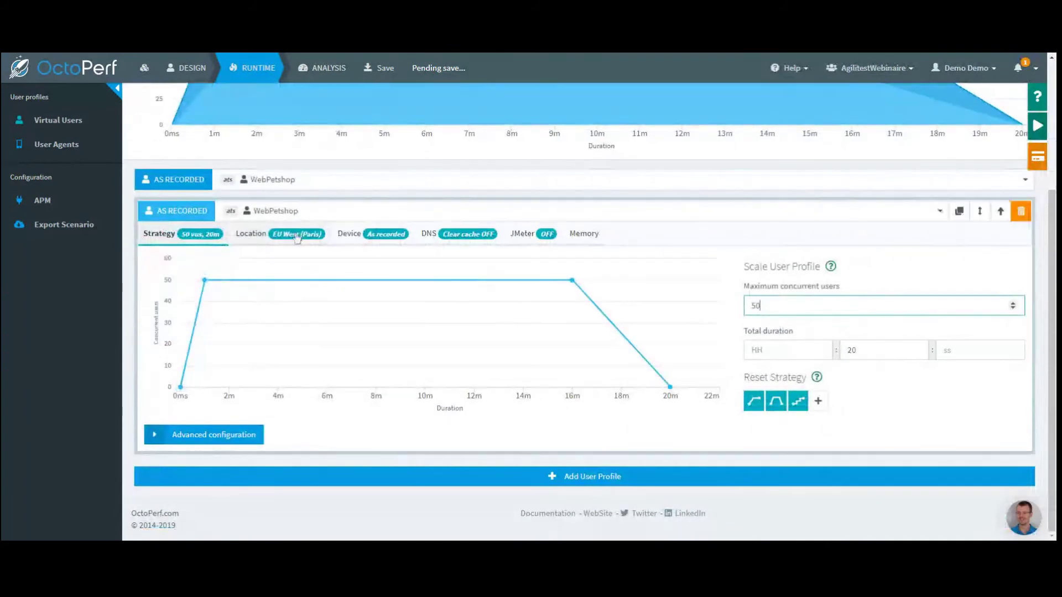
{"action": "left_click", "coordinate": [297, 238]}
{"action": "scroll", "coordinate": [315, 332], "scroll_direction": "down", "scroll_amount": 2}
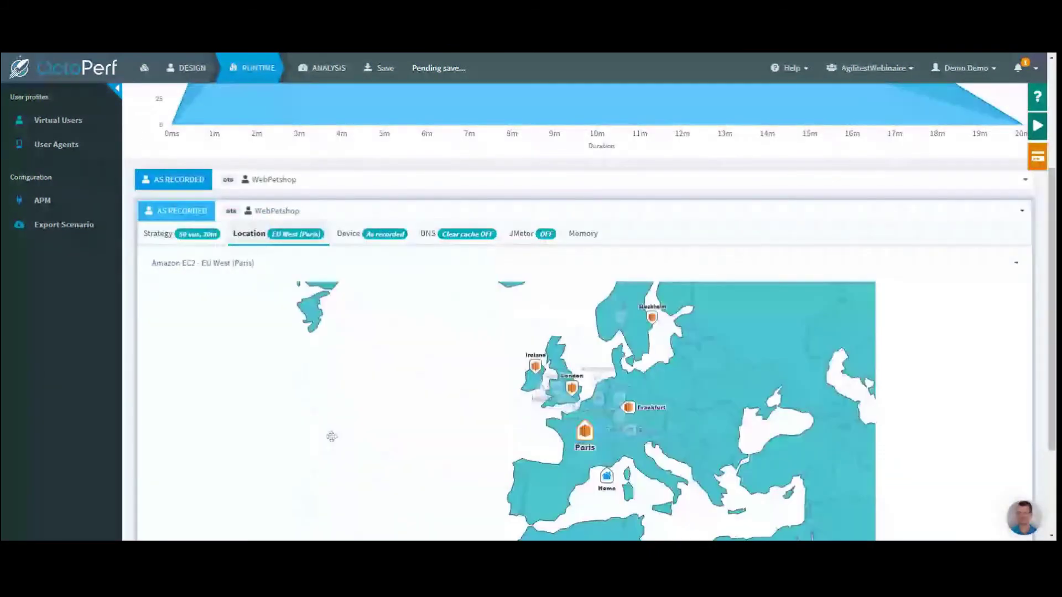
{"action": "left_click_drag", "start_coordinate": [332, 437], "coordinate": [748, 406]}
{"action": "left_click", "coordinate": [414, 440]}
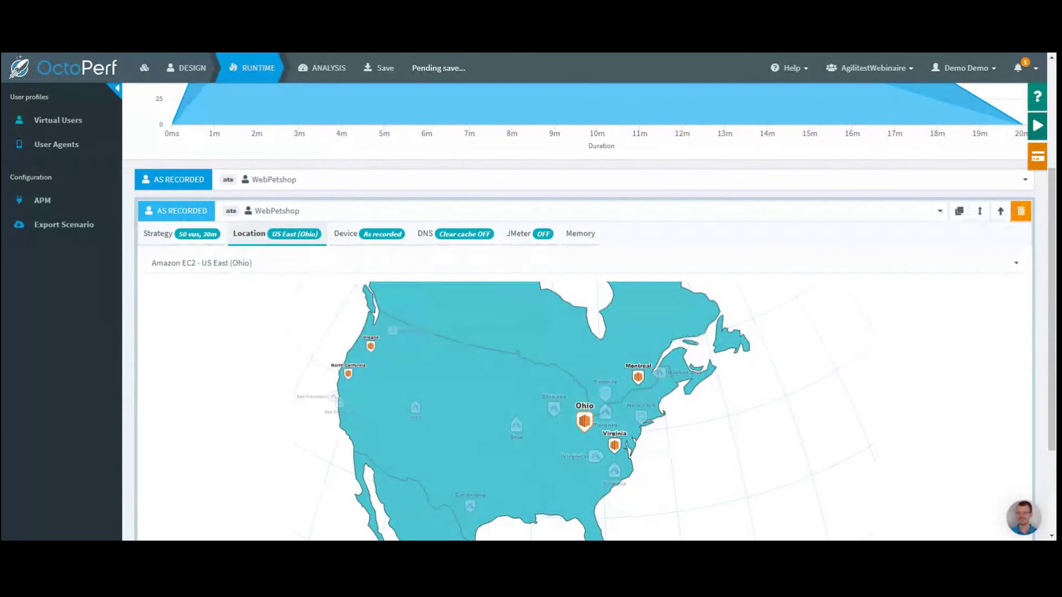
{"action": "left_click", "coordinate": [181, 212]}
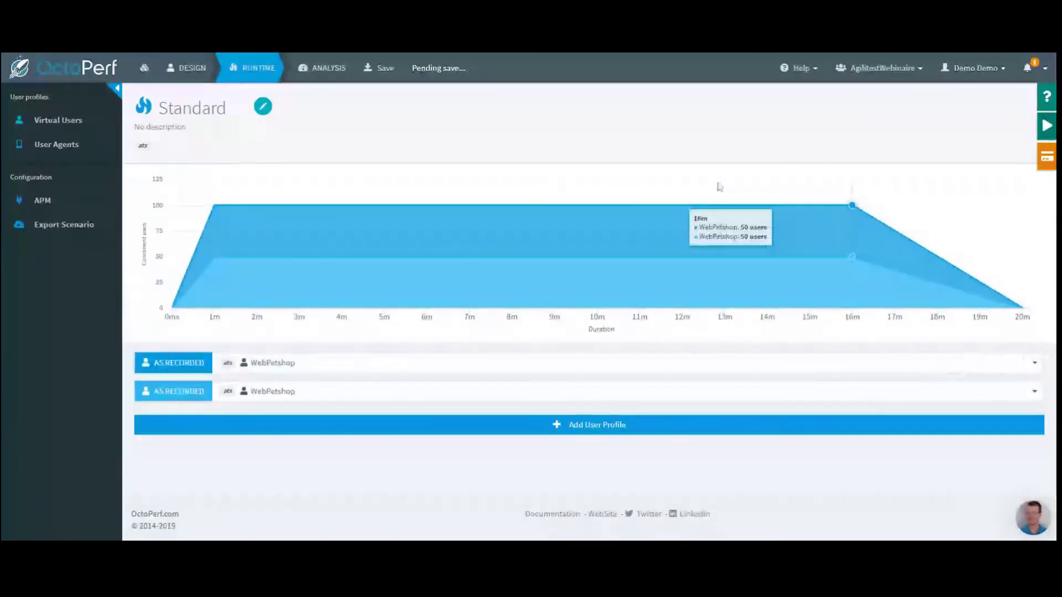
Step: Launch the Standard scenario as a load test through the pre-launch checks and review its initialization logs
{"action": "left_click", "coordinate": [1047, 125]}
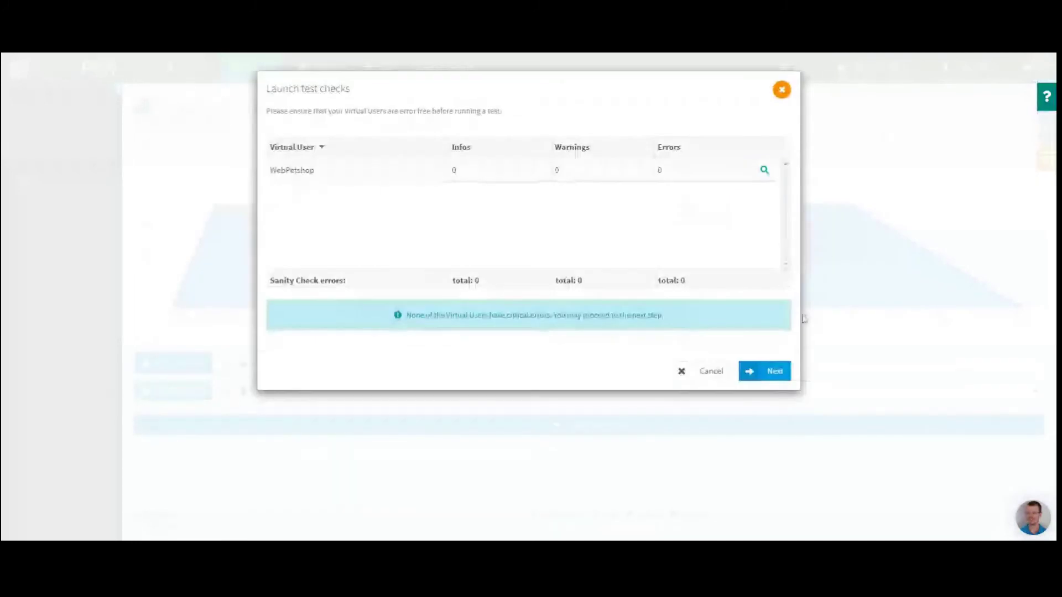
{"action": "left_click", "coordinate": [766, 372]}
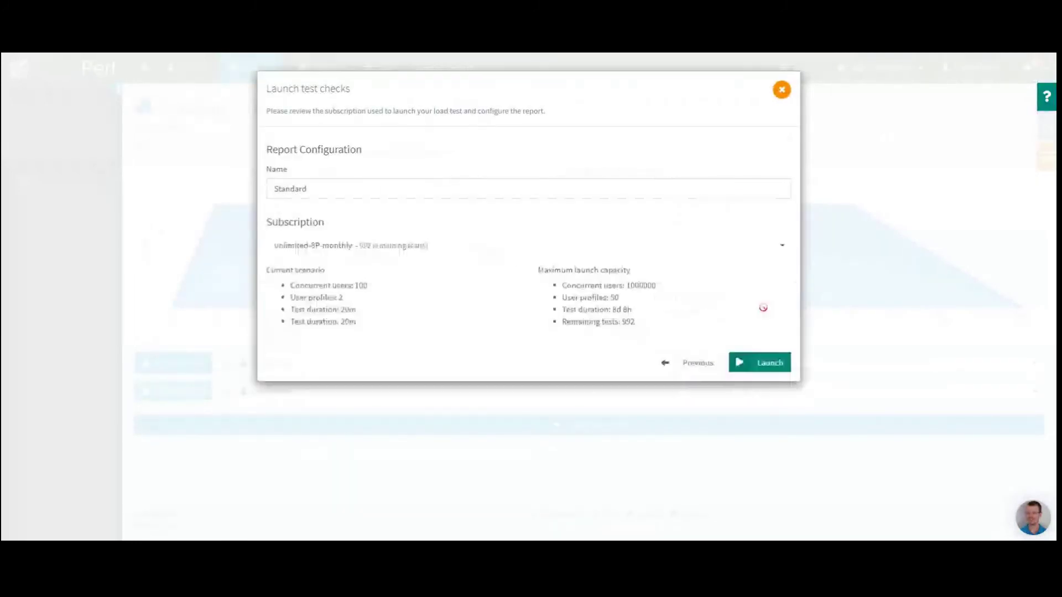
{"action": "left_click", "coordinate": [762, 364]}
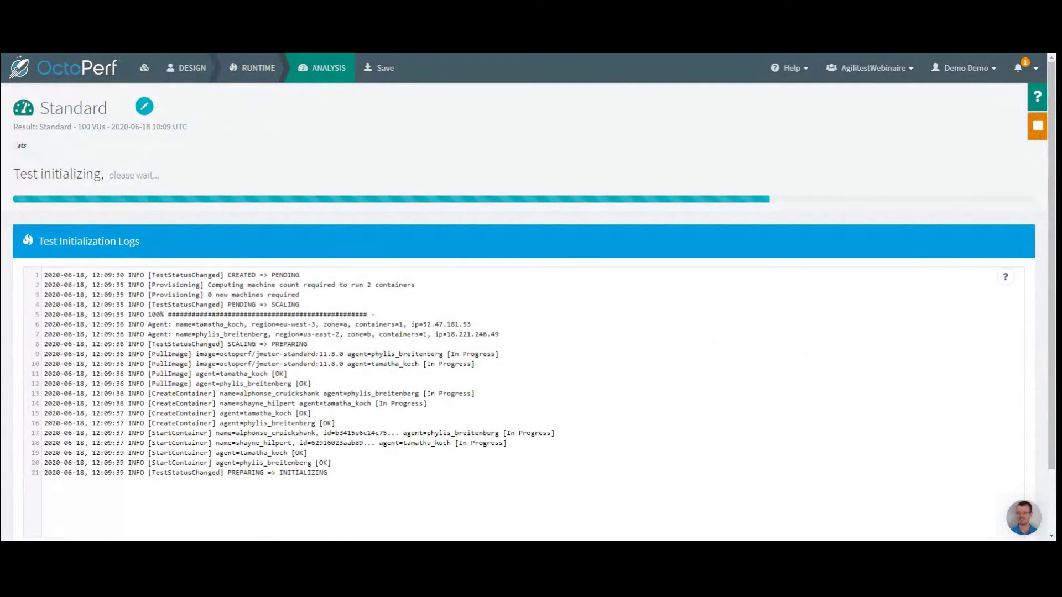
{"action": "left_click_drag", "start_coordinate": [208, 295], "coordinate": [299, 295]}
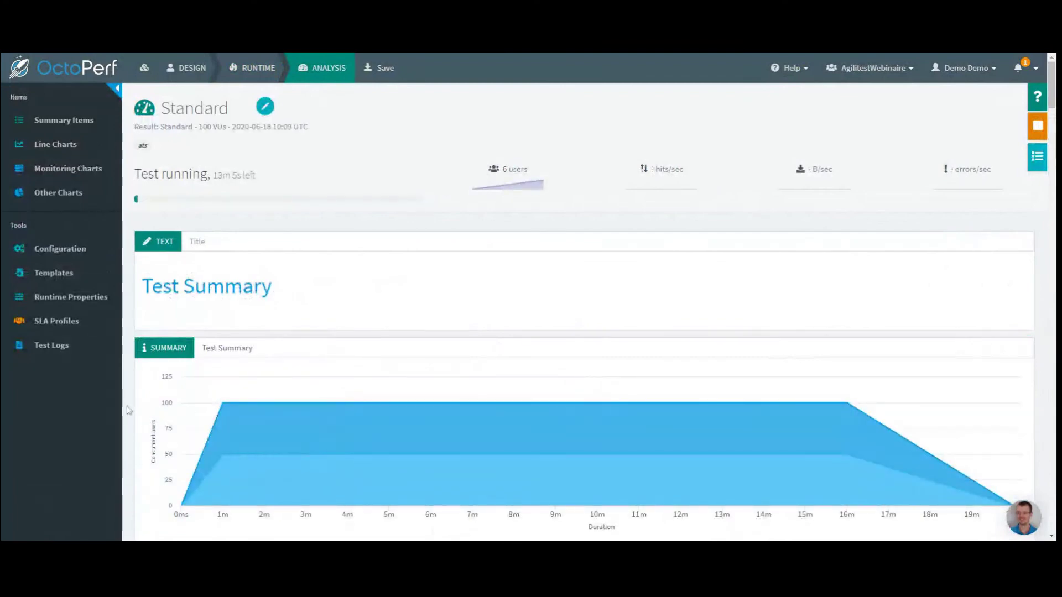
Step: Add the line "commentaires" under the "Hit rate and response time under load" heading in the report's Results Summary text
{"action": "scroll", "coordinate": [127, 410], "scroll_direction": "down", "scroll_amount": 3}
{"action": "scroll", "coordinate": [127, 409], "scroll_direction": "down", "scroll_amount": 6}
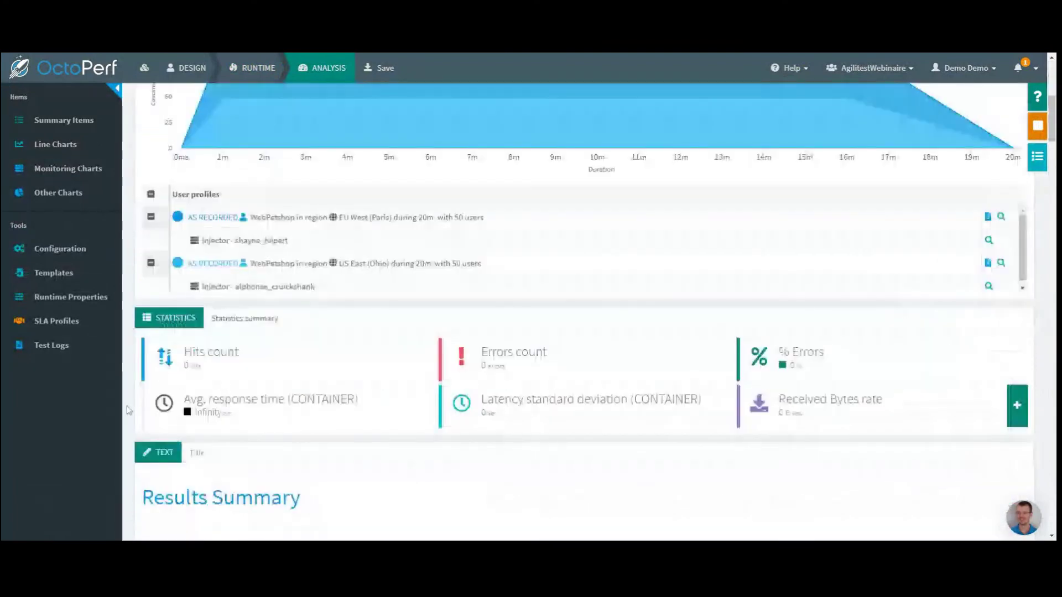
{"action": "mouse_move", "coordinate": [375, 348]}
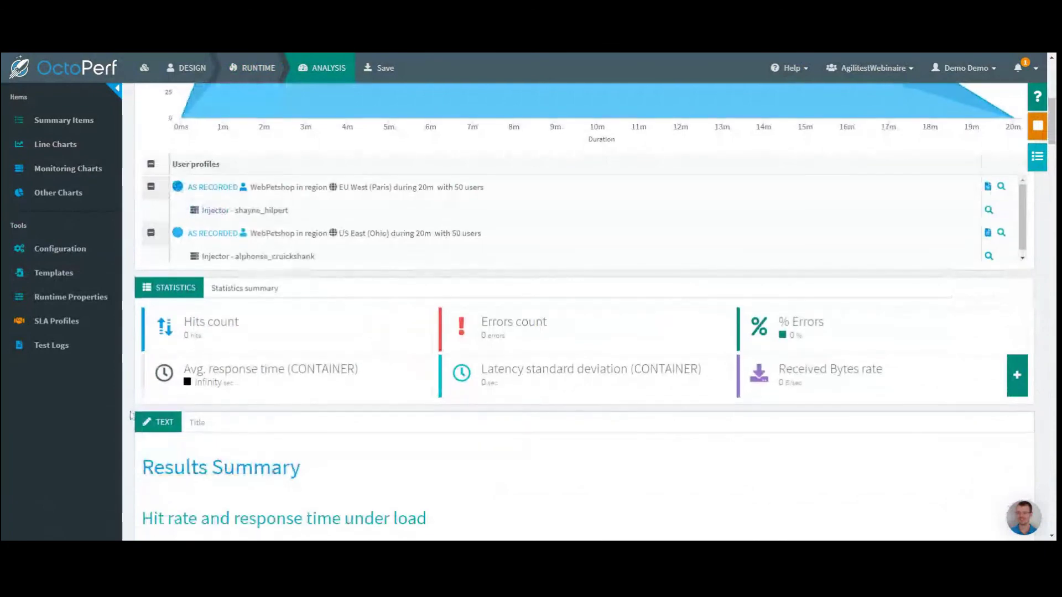
{"action": "scroll", "coordinate": [354, 297], "scroll_direction": "down", "scroll_amount": 1}
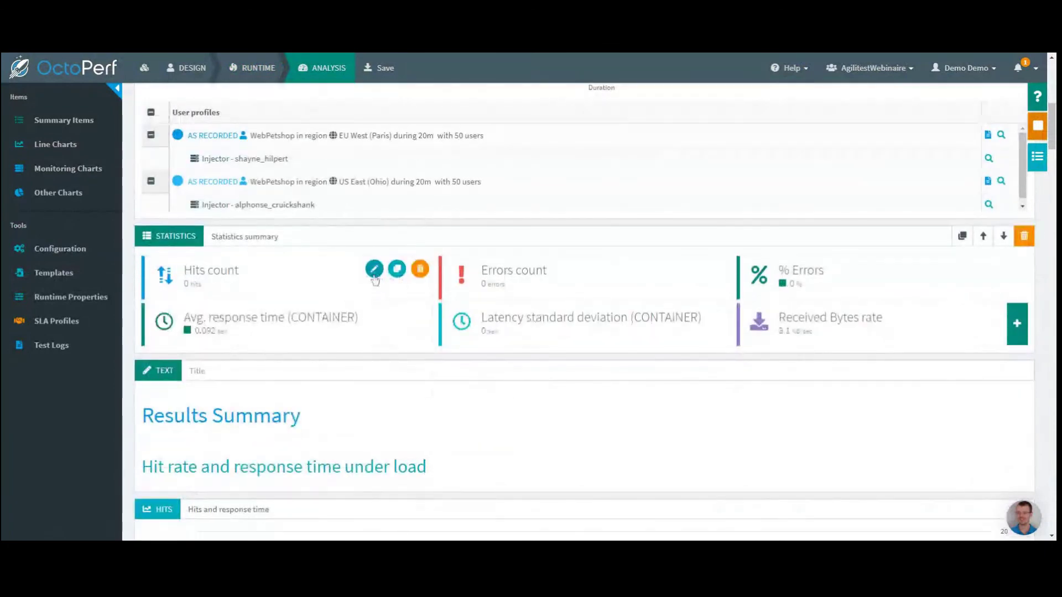
{"action": "scroll", "coordinate": [387, 280], "scroll_direction": "down", "scroll_amount": 1}
{"action": "scroll", "coordinate": [392, 274], "scroll_direction": "up", "scroll_amount": 1}
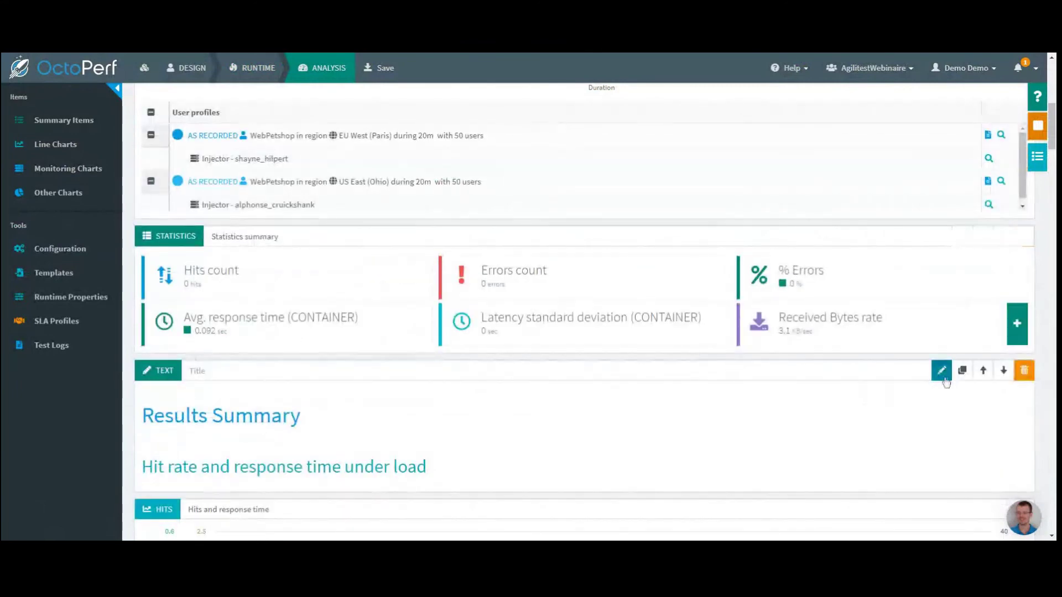
{"action": "left_click", "coordinate": [938, 374]}
{"action": "key", "text": "Return"}
{"action": "key", "text": "Return"}
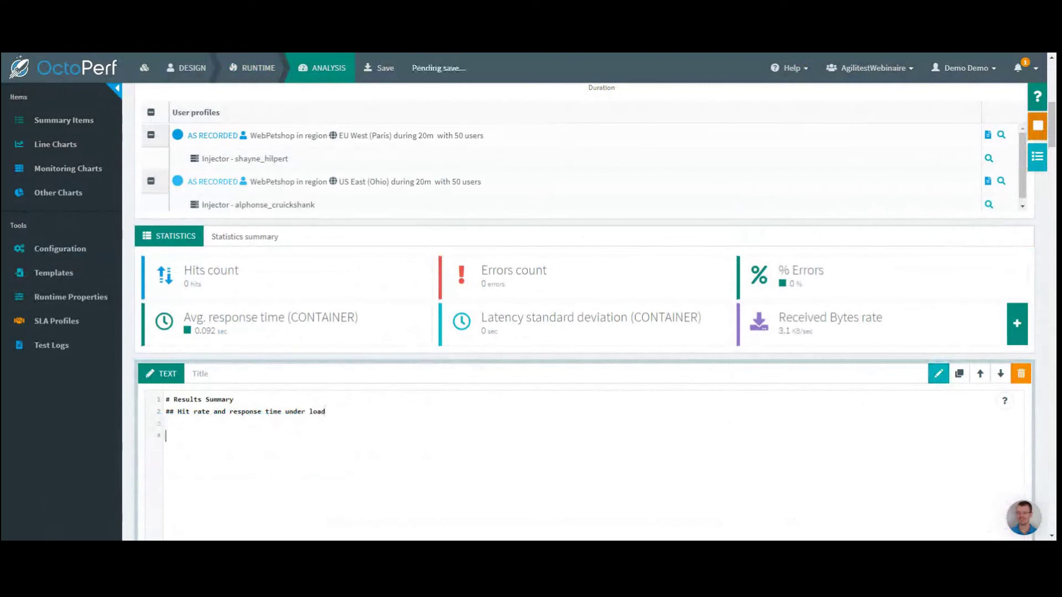
{"action": "type", "text": "commentaires"}
{"action": "left_click", "coordinate": [160, 374]}
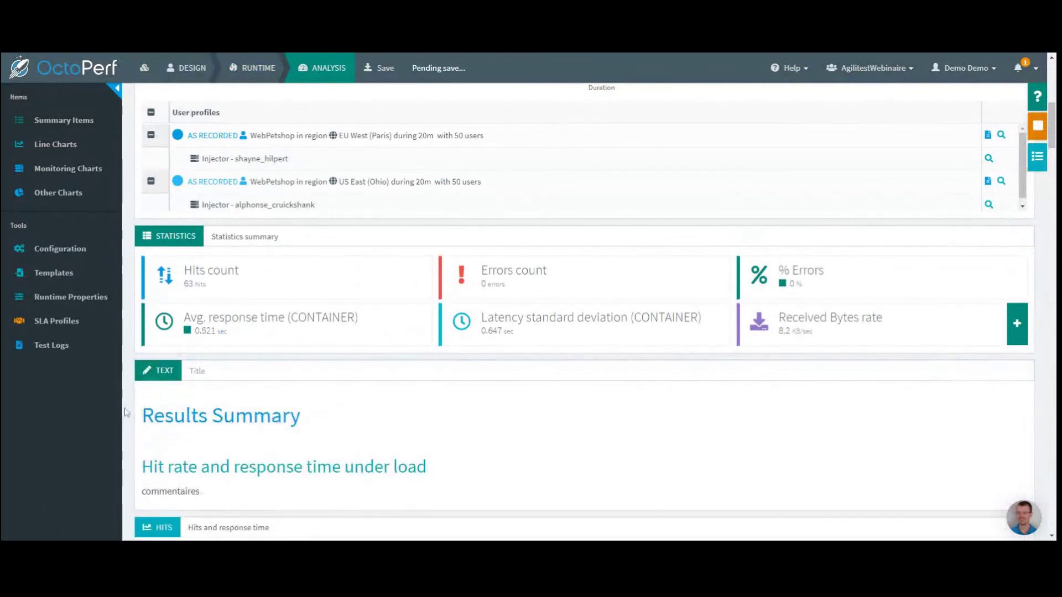
Step: Examine the active users, hits rate and average response time curves in the Hits and response time chart
{"action": "scroll", "coordinate": [126, 414], "scroll_direction": "down", "scroll_amount": 3}
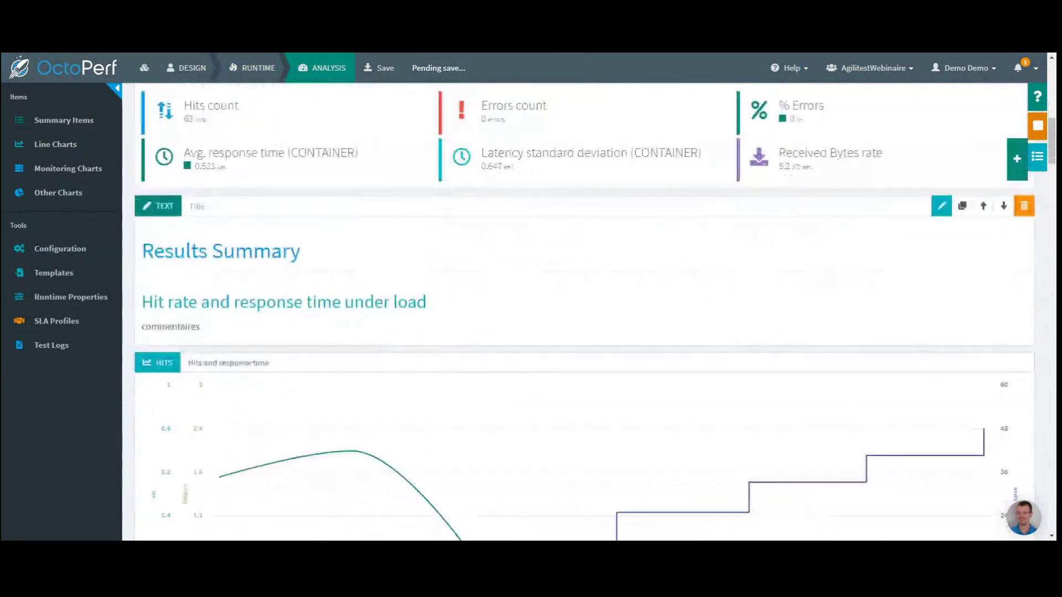
{"action": "scroll", "coordinate": [124, 405], "scroll_direction": "down", "scroll_amount": 4}
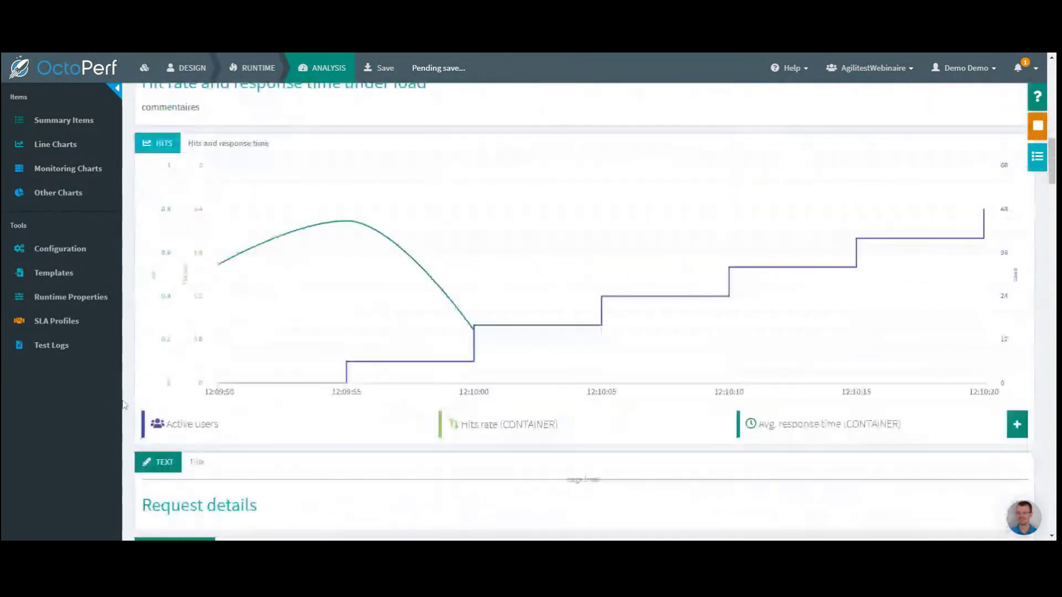
{"action": "mouse_move", "coordinate": [332, 432]}
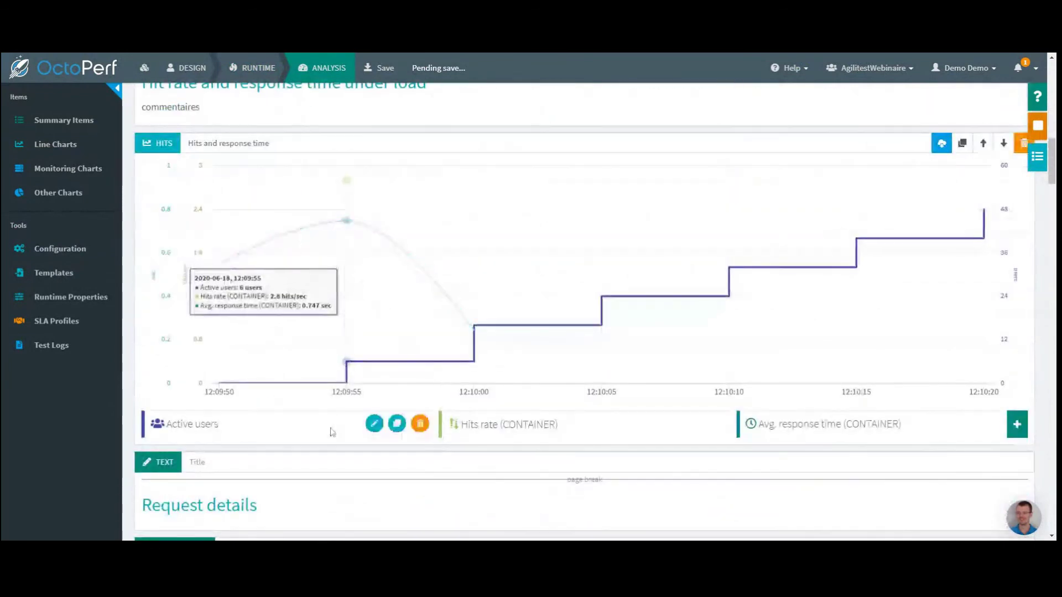
{"action": "mouse_move", "coordinate": [568, 434]}
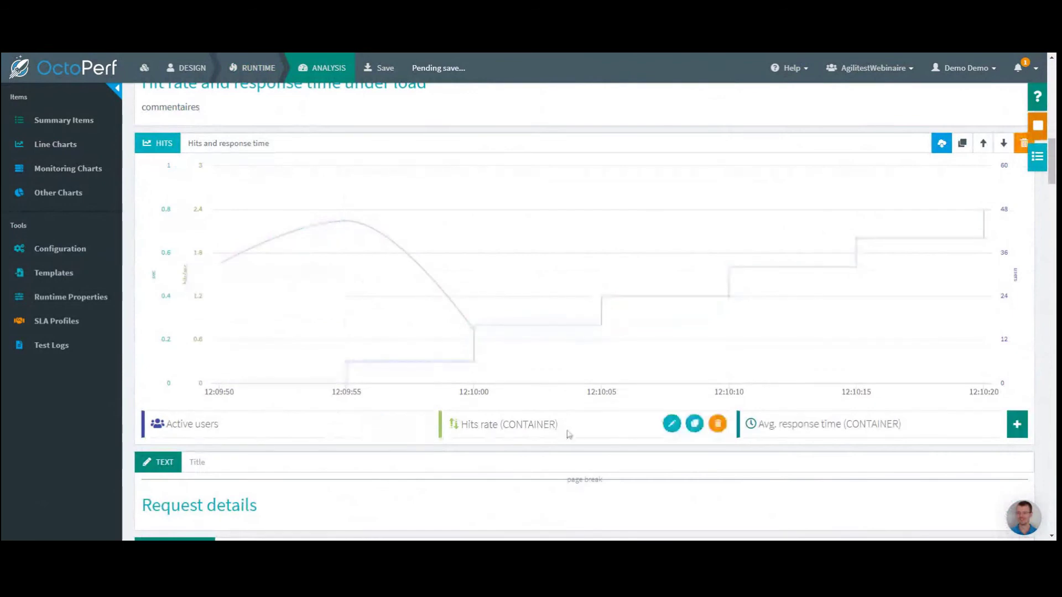
{"action": "mouse_move", "coordinate": [557, 482]}
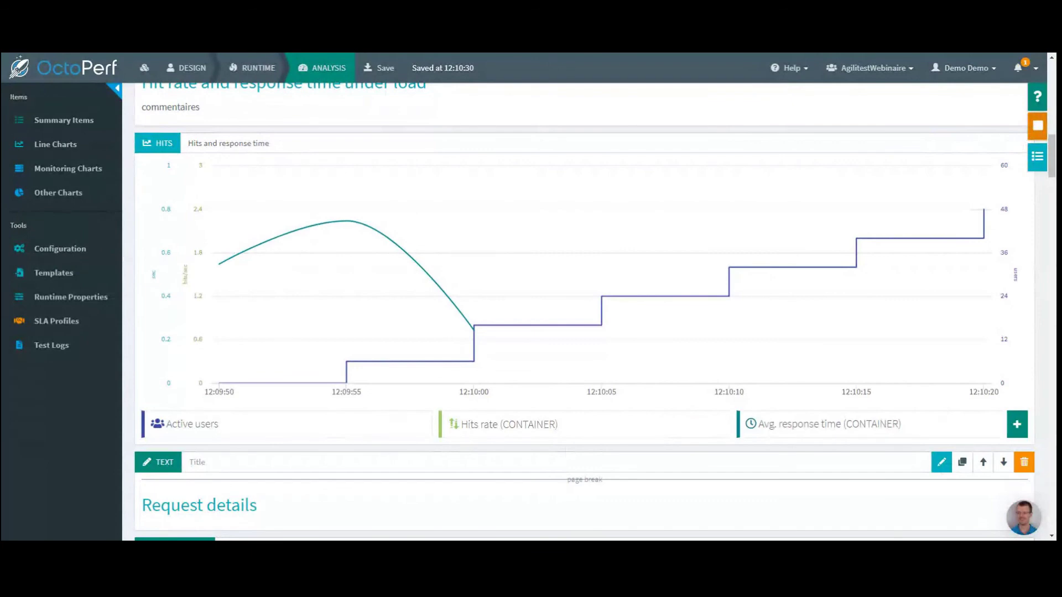
{"action": "mouse_move", "coordinate": [835, 434]}
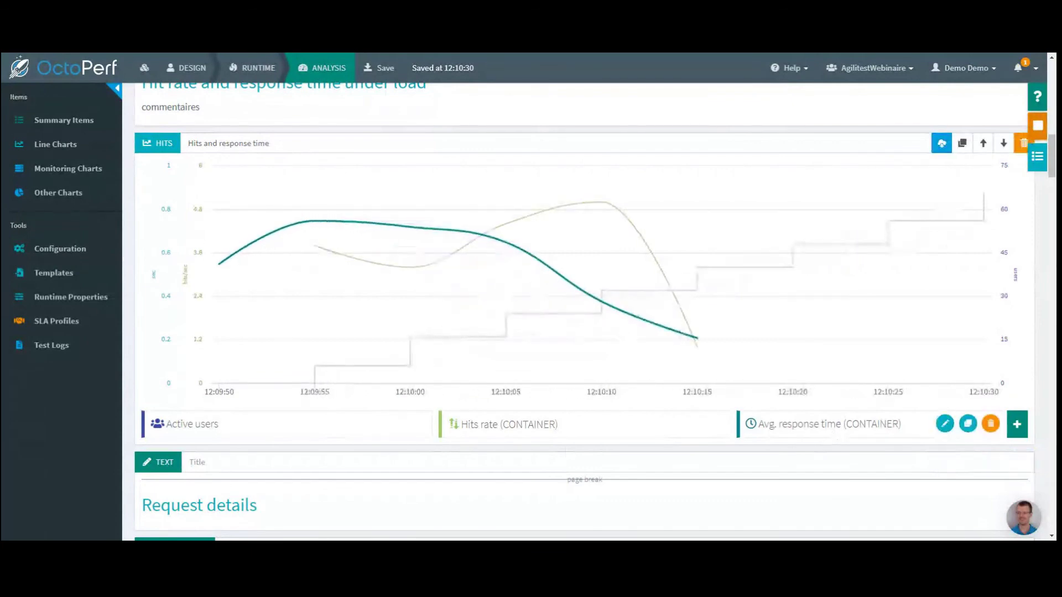
{"action": "mouse_move", "coordinate": [214, 319]}
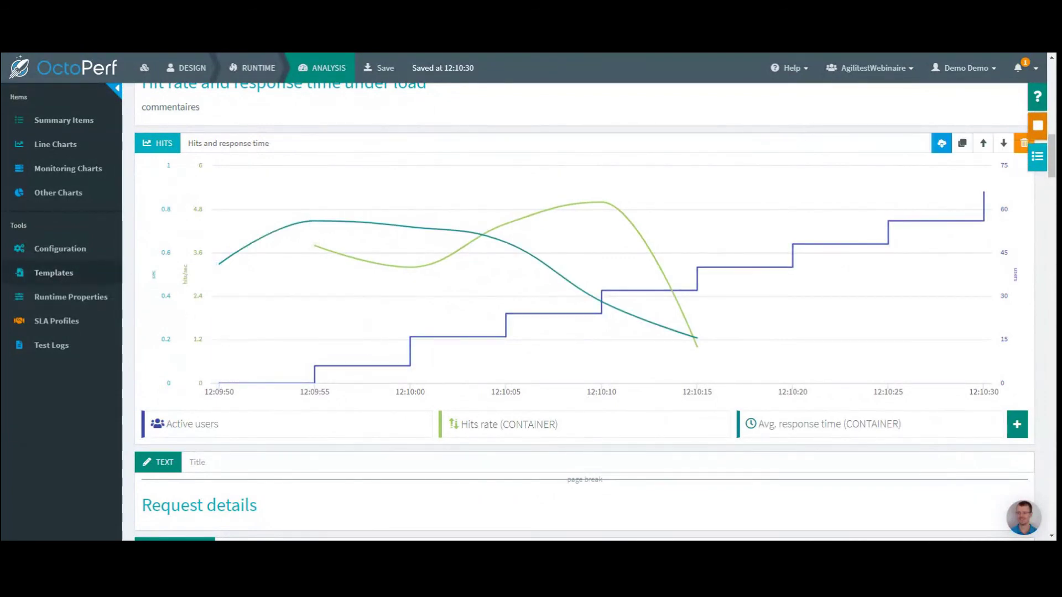
{"action": "mouse_move", "coordinate": [978, 362]}
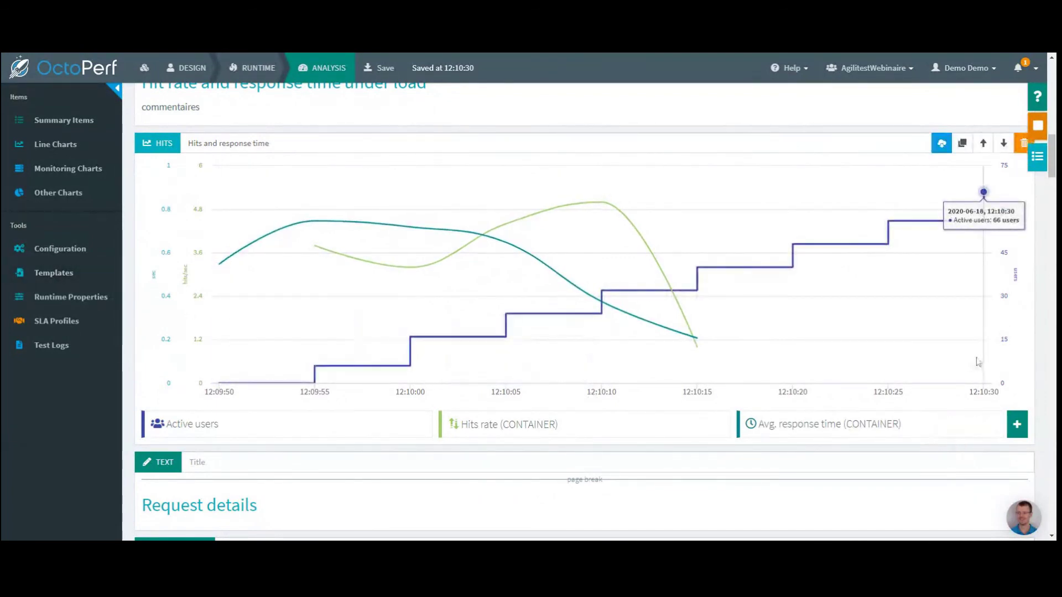
Step: Restrict the chart's average response time curve to the EU West (Paris) region and save it
{"action": "mouse_move", "coordinate": [944, 431]}
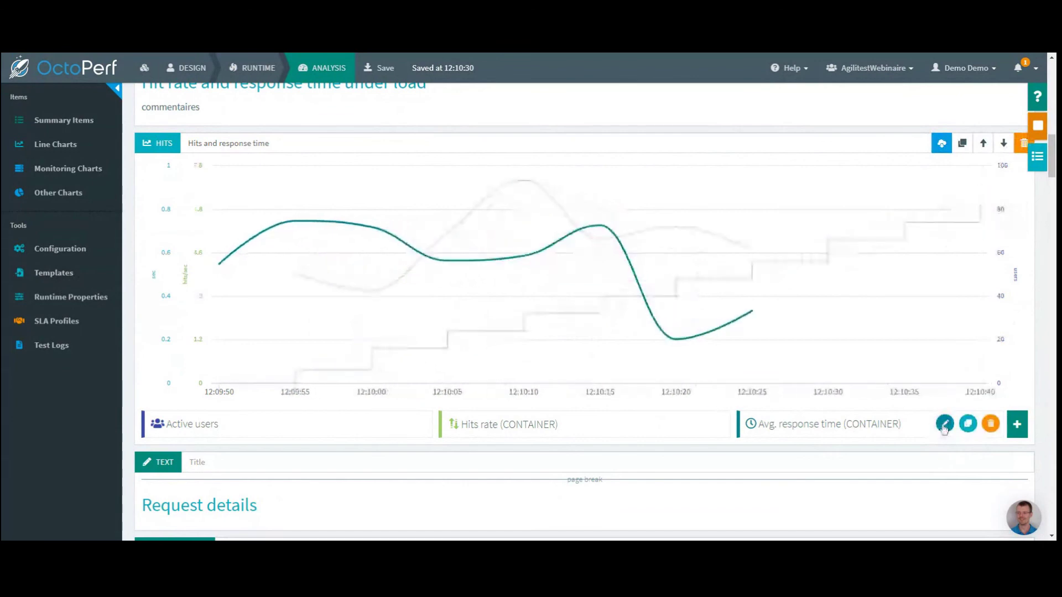
{"action": "left_click", "coordinate": [944, 426]}
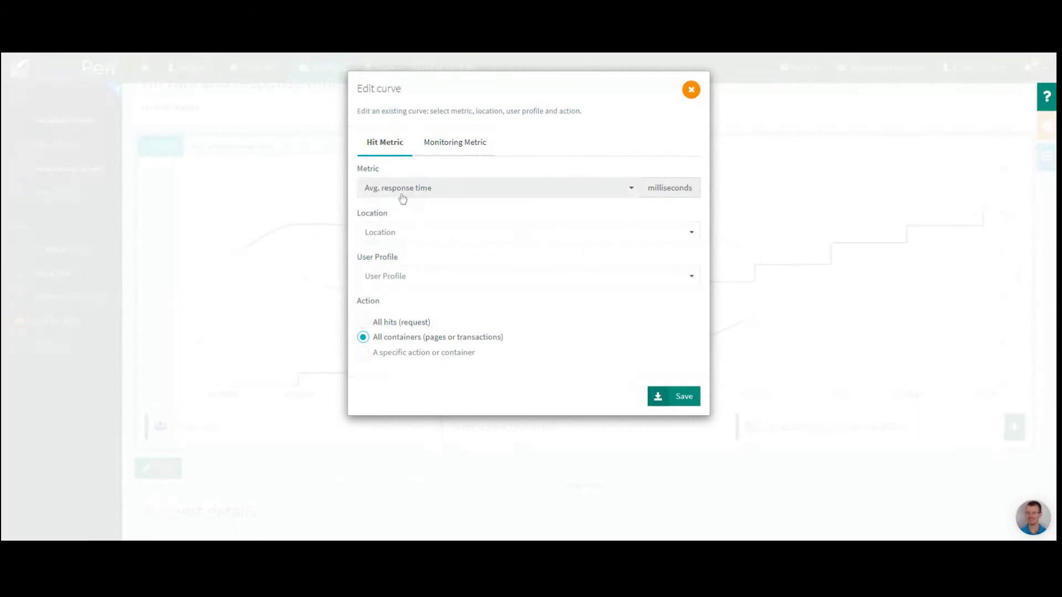
{"action": "left_click", "coordinate": [388, 234]}
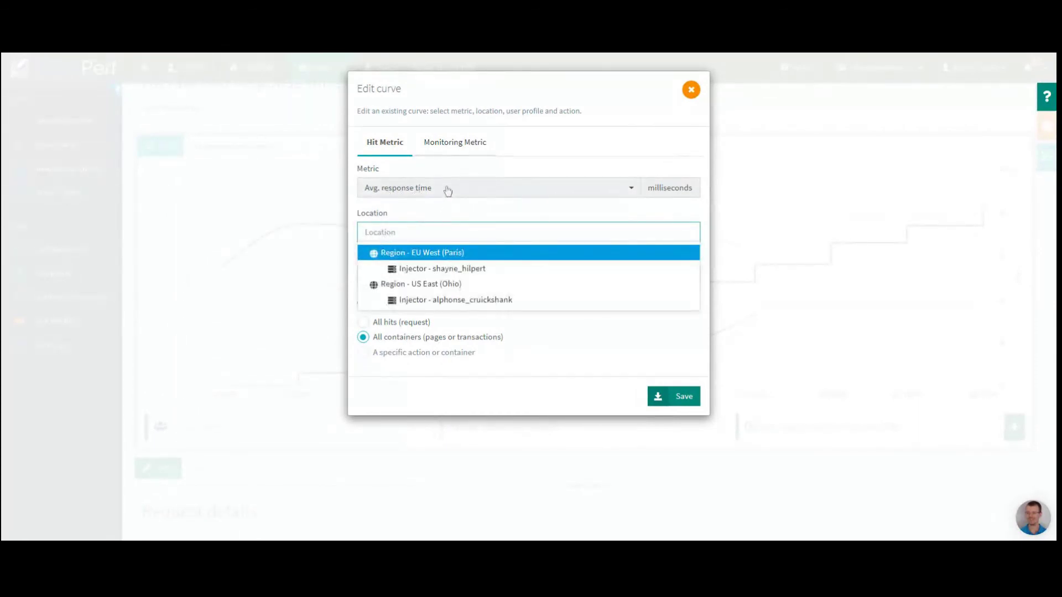
{"action": "left_click", "coordinate": [454, 258]}
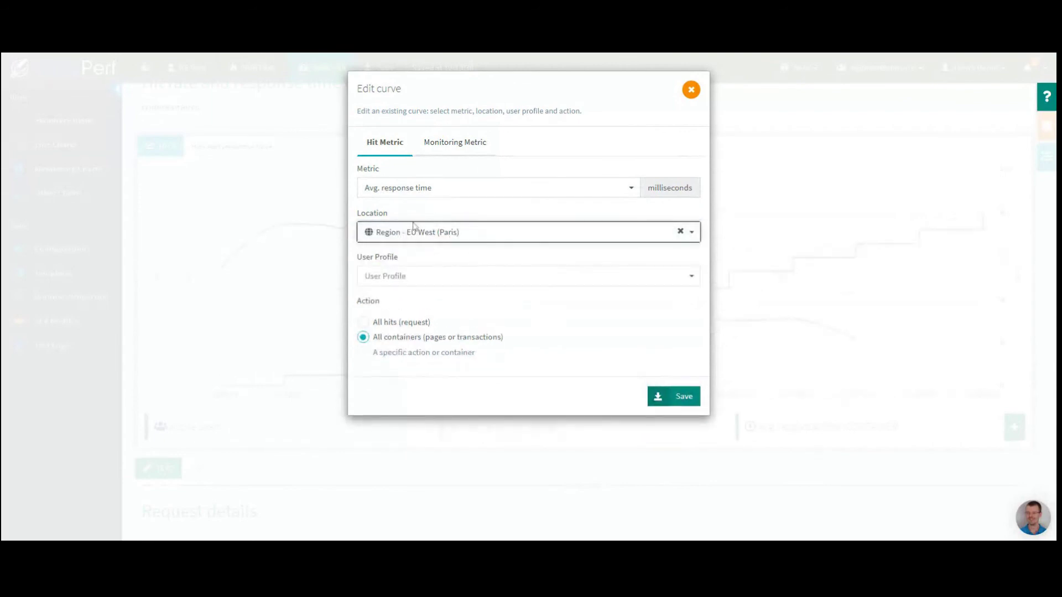
{"action": "left_click", "coordinate": [663, 399]}
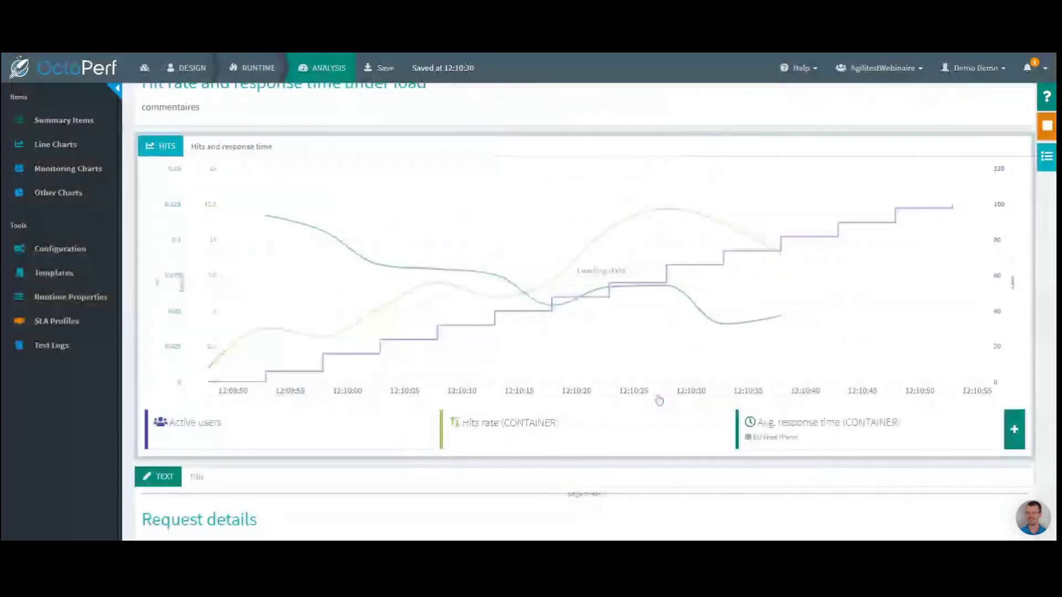
Step: Duplicate the average response time curve and set the copy's location to the US East (Ohio) region
{"action": "left_click", "coordinate": [970, 428]}
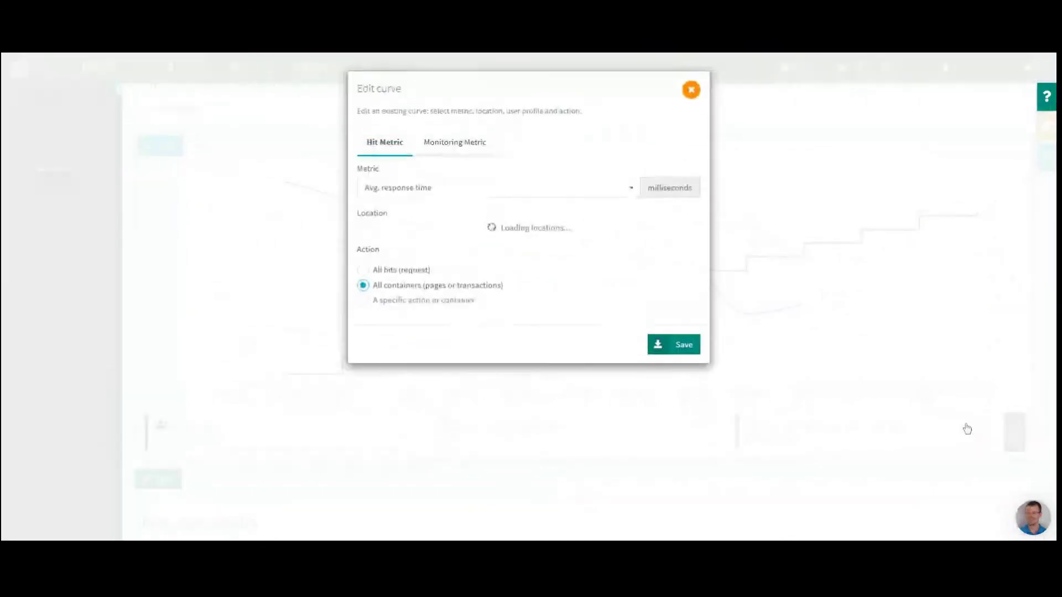
{"action": "left_click", "coordinate": [447, 238]}
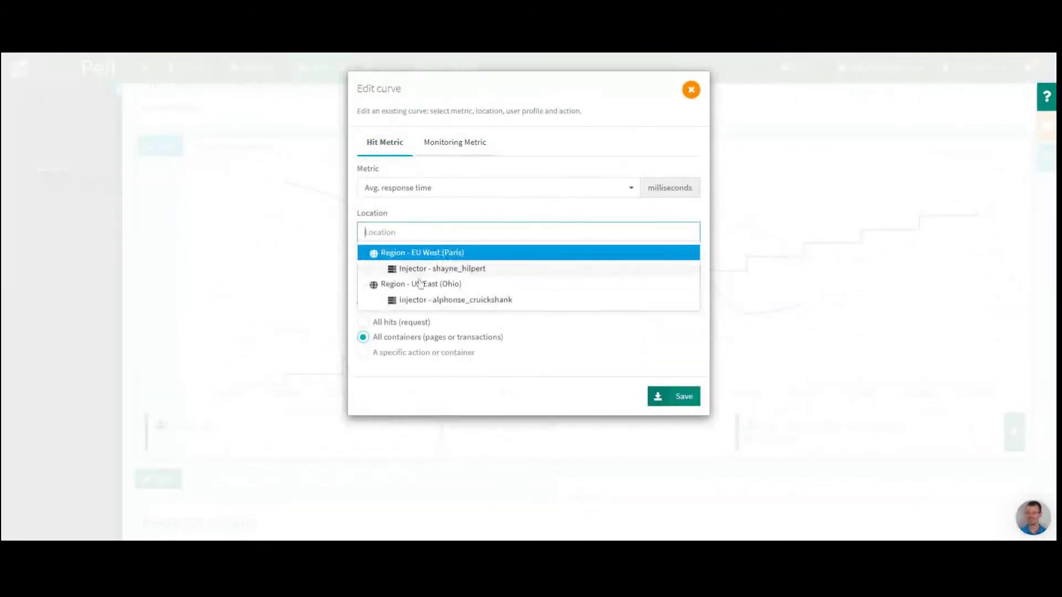
{"action": "left_click", "coordinate": [417, 284]}
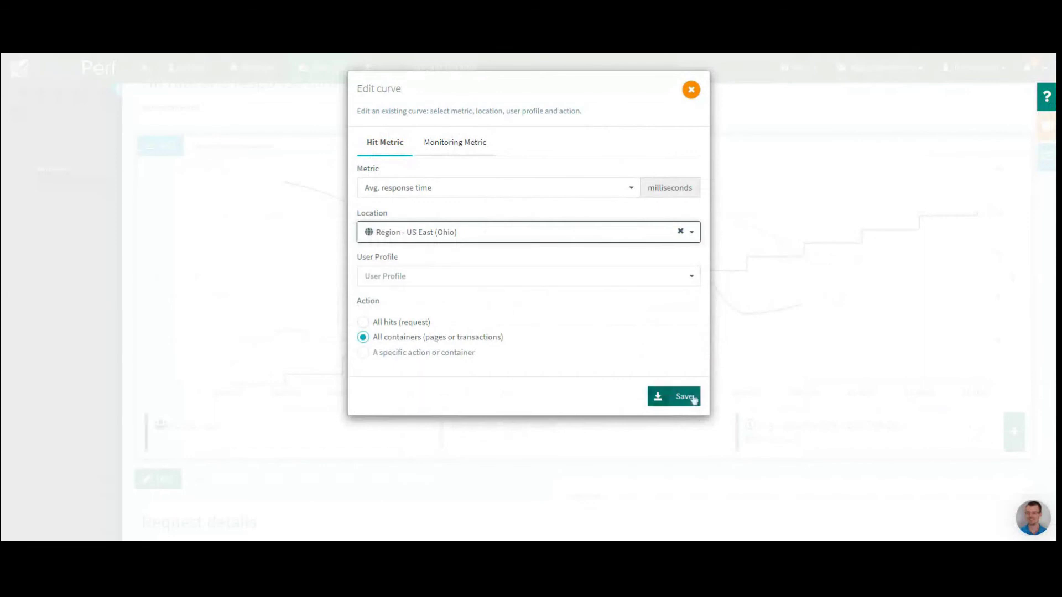
{"action": "left_click", "coordinate": [685, 398]}
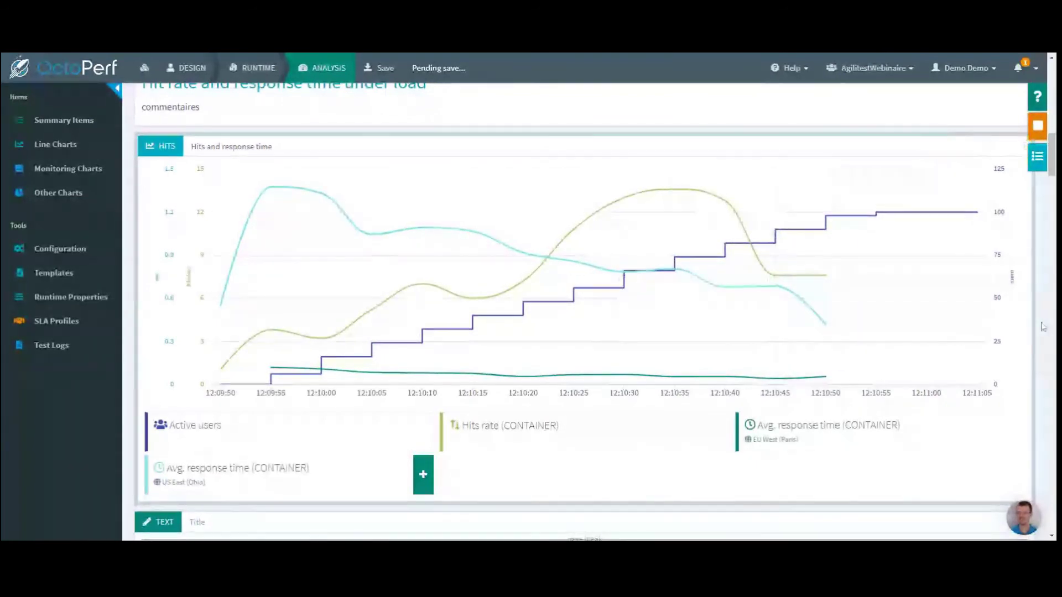
Step: Expand ActionMouseKey (WebPetshop:4) under the Paris profile in the results tree and inspect the error rate of /actions/Account.action
{"action": "scroll", "coordinate": [1043, 326], "scroll_direction": "down", "scroll_amount": 2}
{"action": "scroll", "coordinate": [1044, 327], "scroll_direction": "down", "scroll_amount": 3}
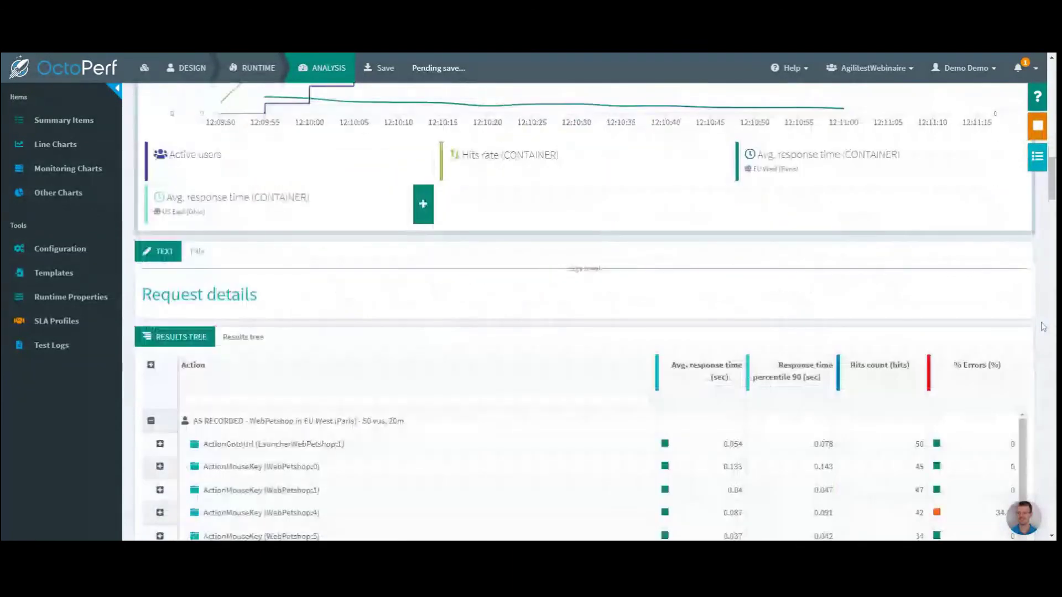
{"action": "scroll", "coordinate": [1043, 326], "scroll_direction": "down", "scroll_amount": 3}
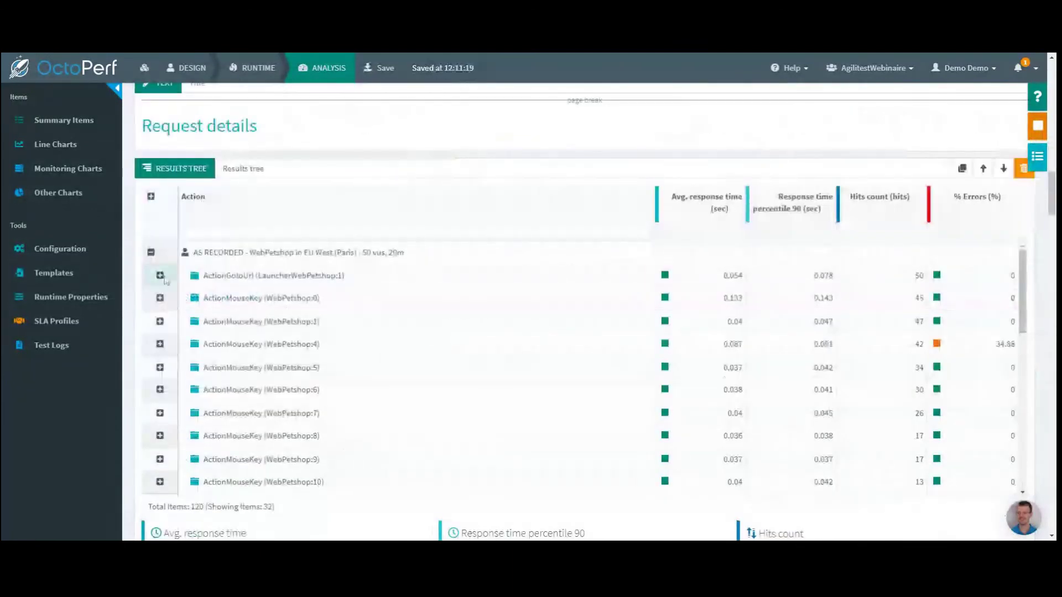
{"action": "left_click", "coordinate": [160, 344]}
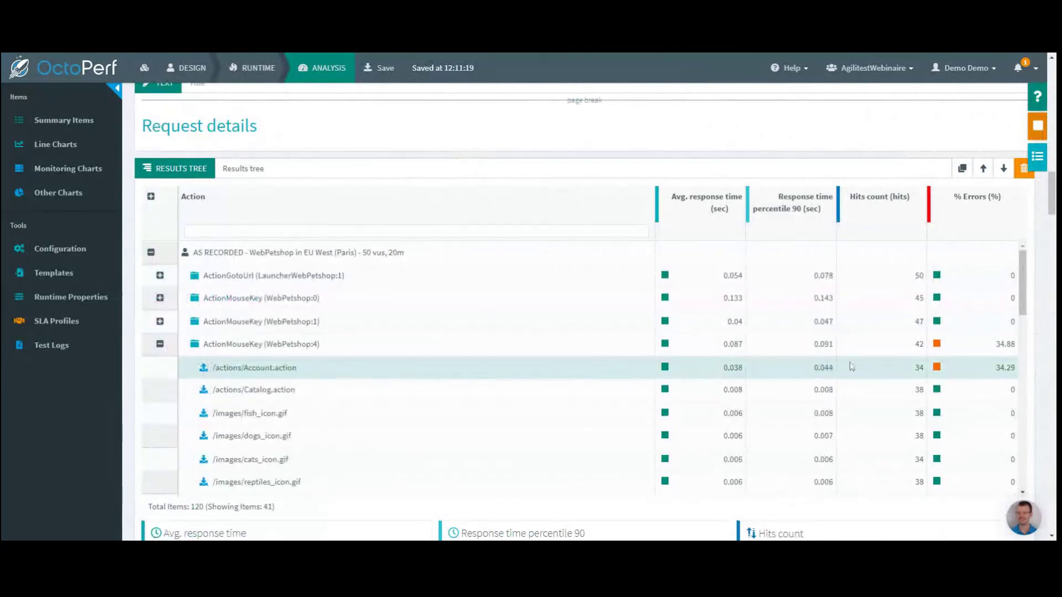
{"action": "left_click_drag", "start_coordinate": [224, 368], "coordinate": [336, 371]}
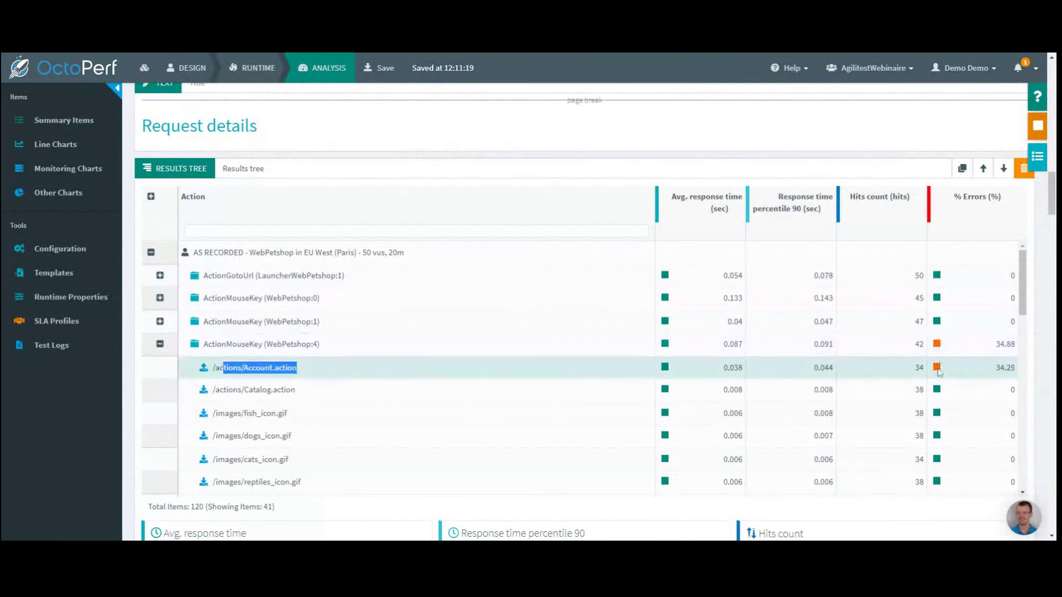
{"action": "double_click", "coordinate": [1010, 344]}
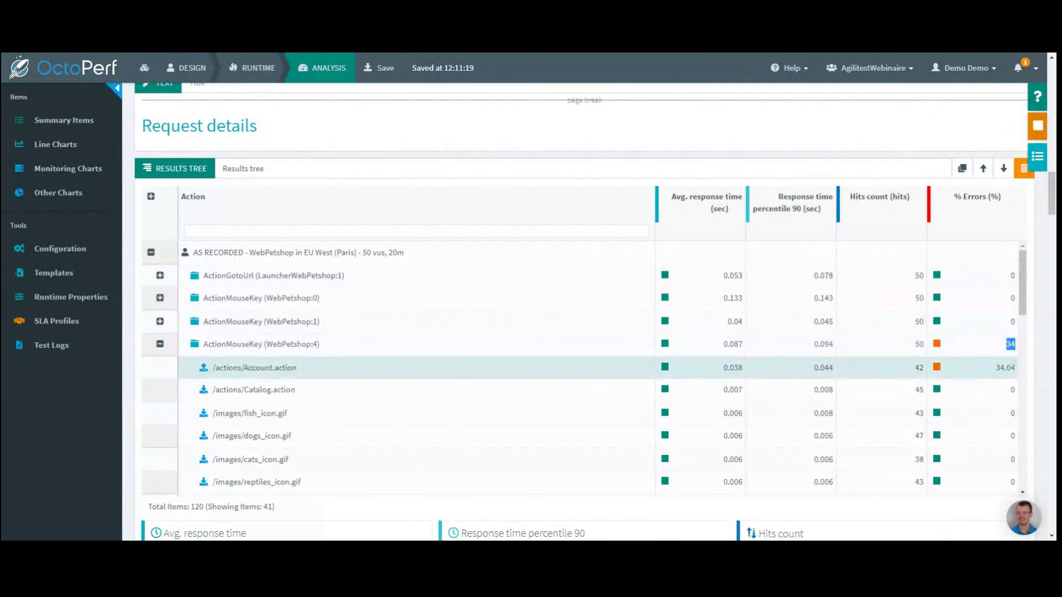
Step: Go to the report's Errors table and open the details of the first /actions/Account.action error
{"action": "left_click", "coordinate": [1037, 157]}
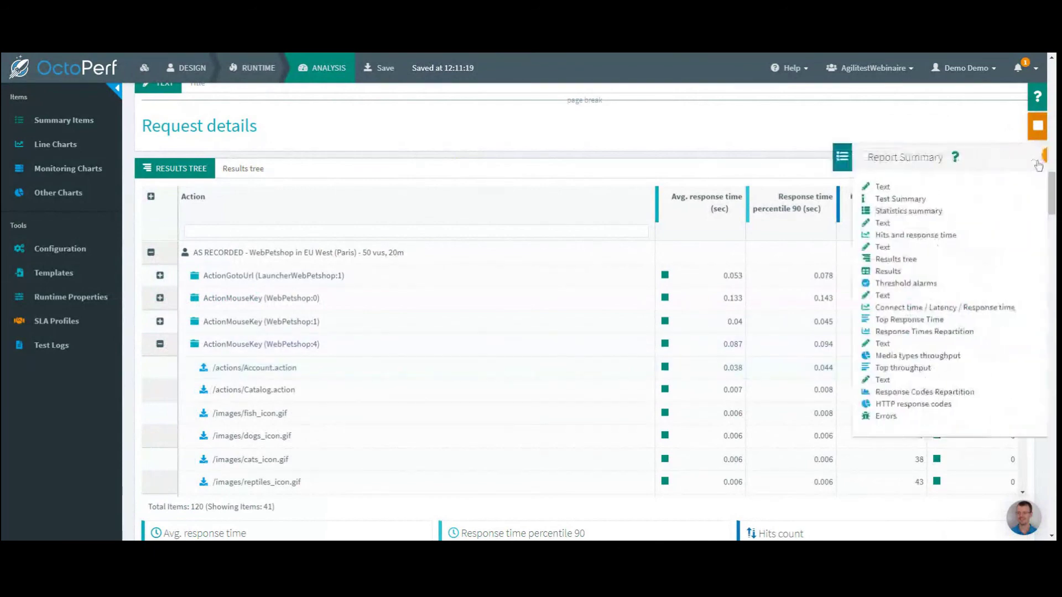
{"action": "left_click", "coordinate": [870, 416]}
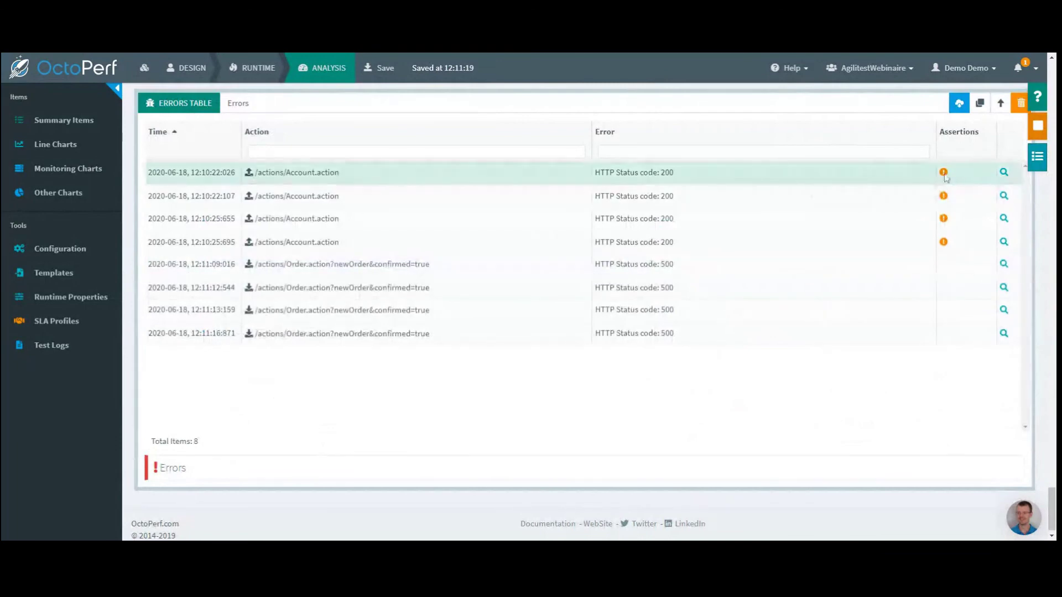
{"action": "left_click", "coordinate": [1004, 173]}
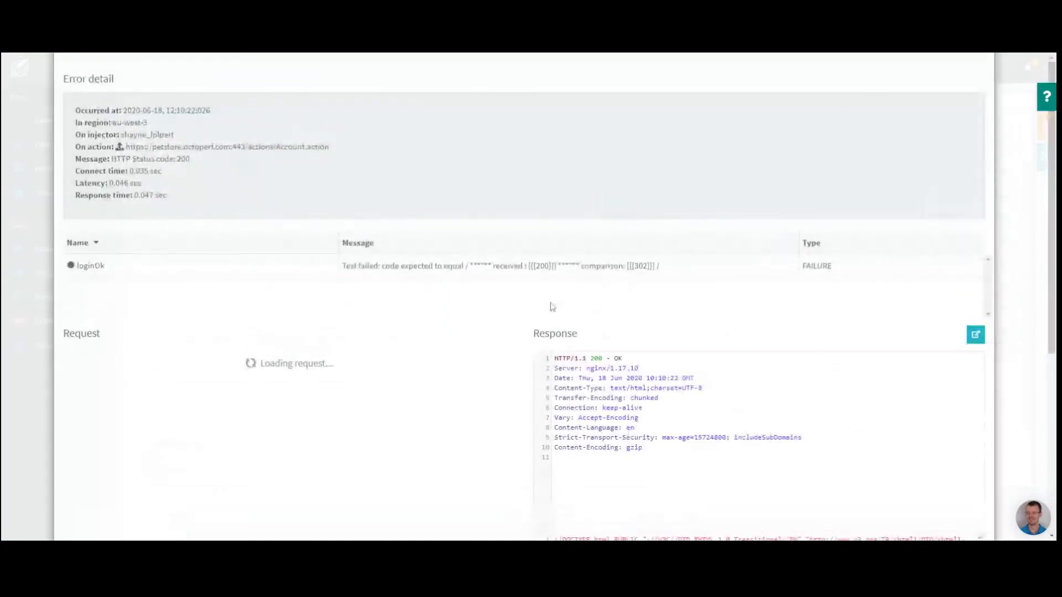
Step: Review the request and response of the failed /actions/Account.action call and search the response body for "Invalid"
{"action": "scroll", "coordinate": [527, 403], "scroll_direction": "down", "scroll_amount": 3}
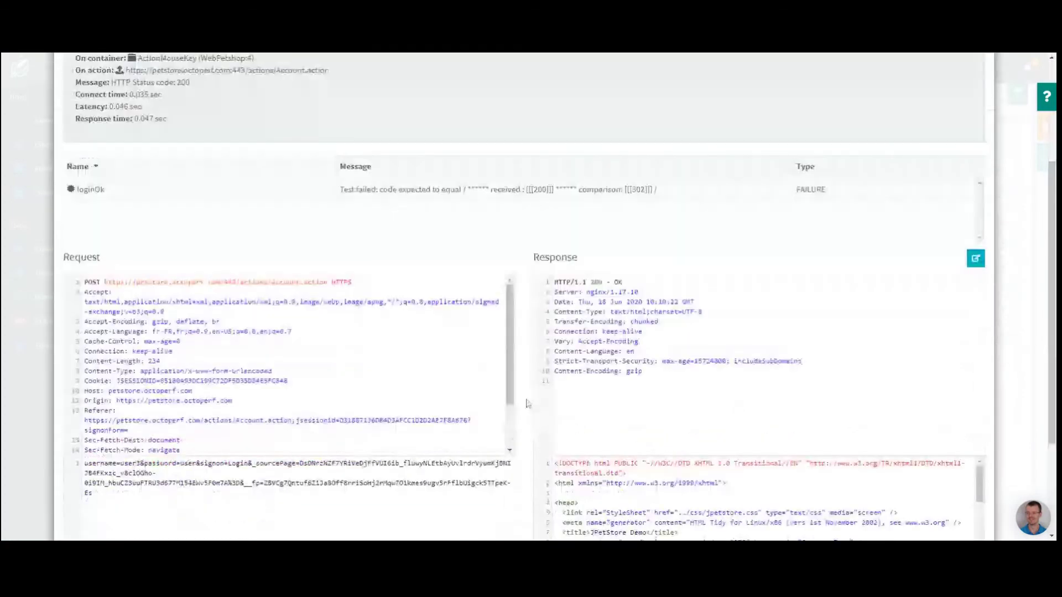
{"action": "scroll", "coordinate": [528, 404], "scroll_direction": "down", "scroll_amount": 3}
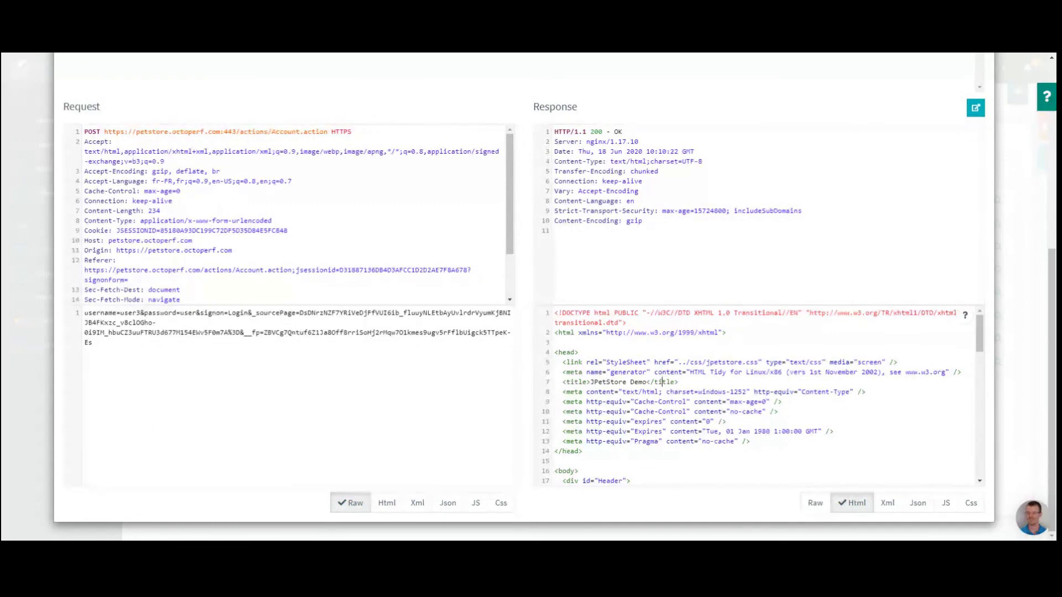
{"action": "key", "text": "ctrl+f"}
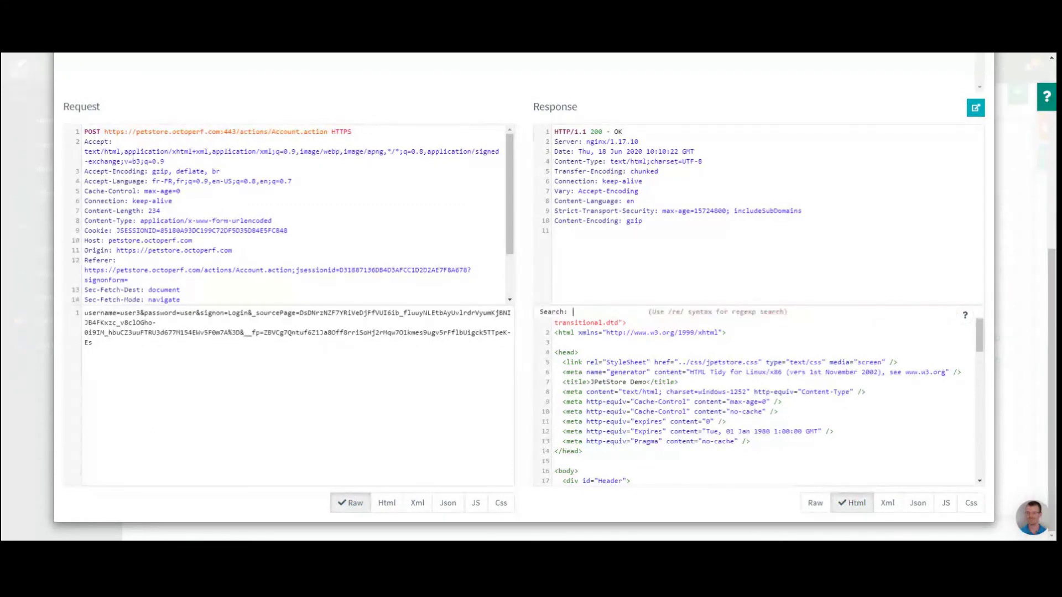
{"action": "type", "text": "Invalid"}
{"action": "key", "text": "Return"}
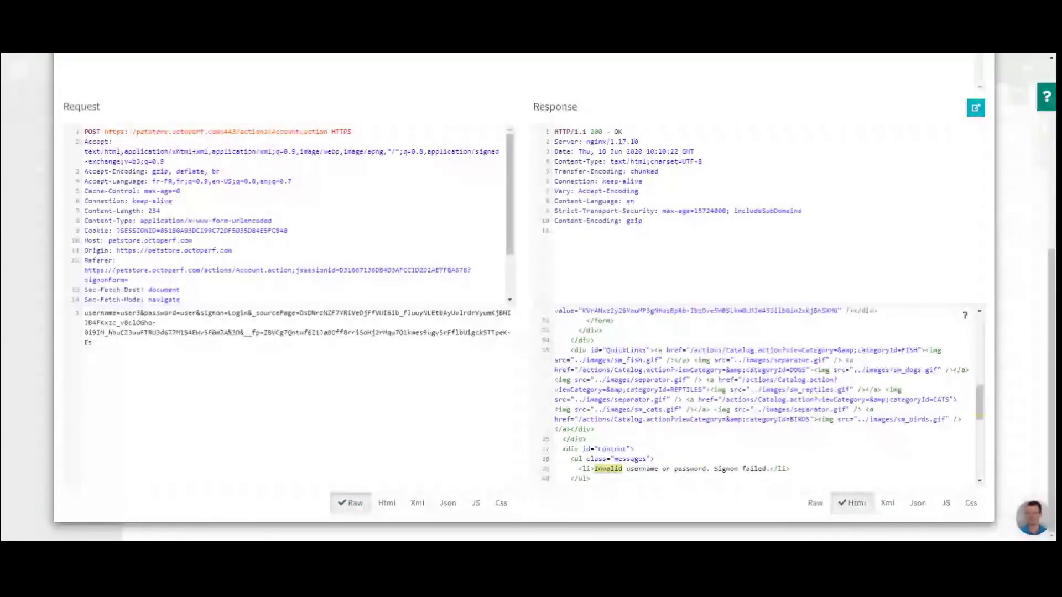
{"action": "scroll", "coordinate": [966, 127], "scroll_direction": "up", "scroll_amount": 6}
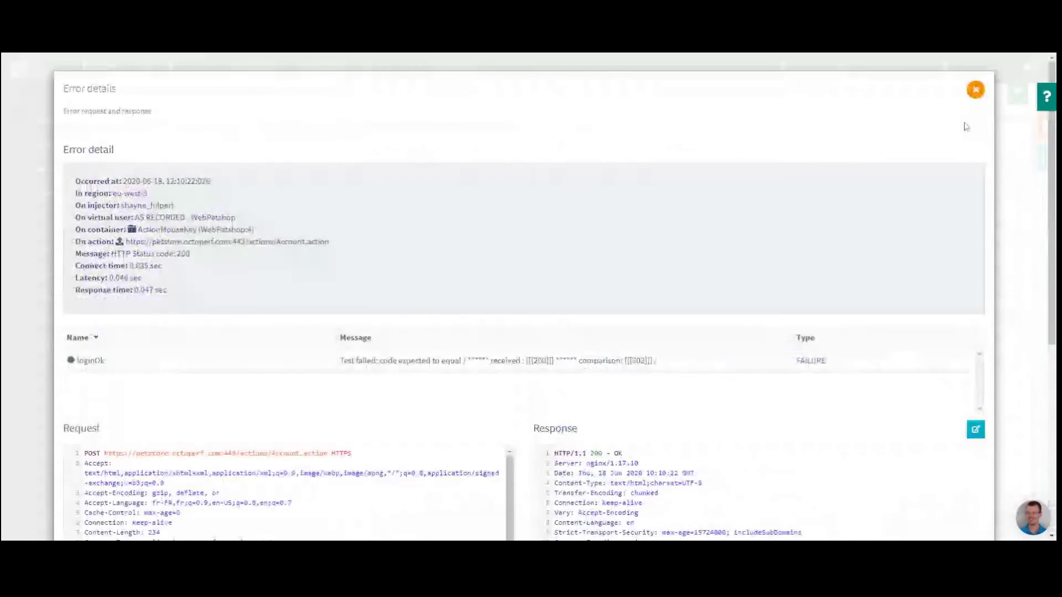
Step: Close the error details and stop the running test, confirming the stop
{"action": "key", "text": "Escape"}
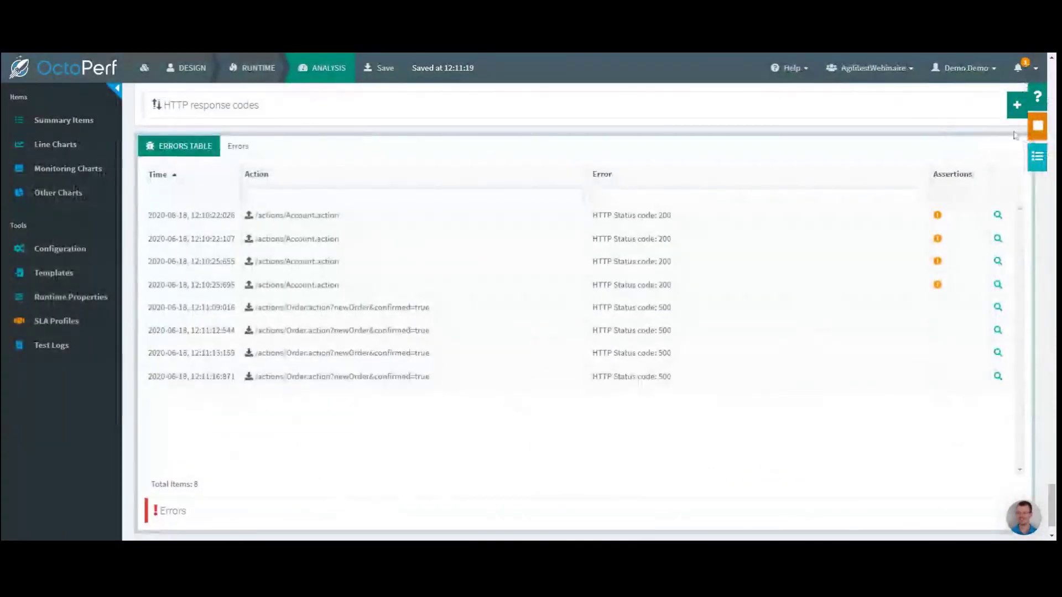
{"action": "left_click", "coordinate": [1038, 126]}
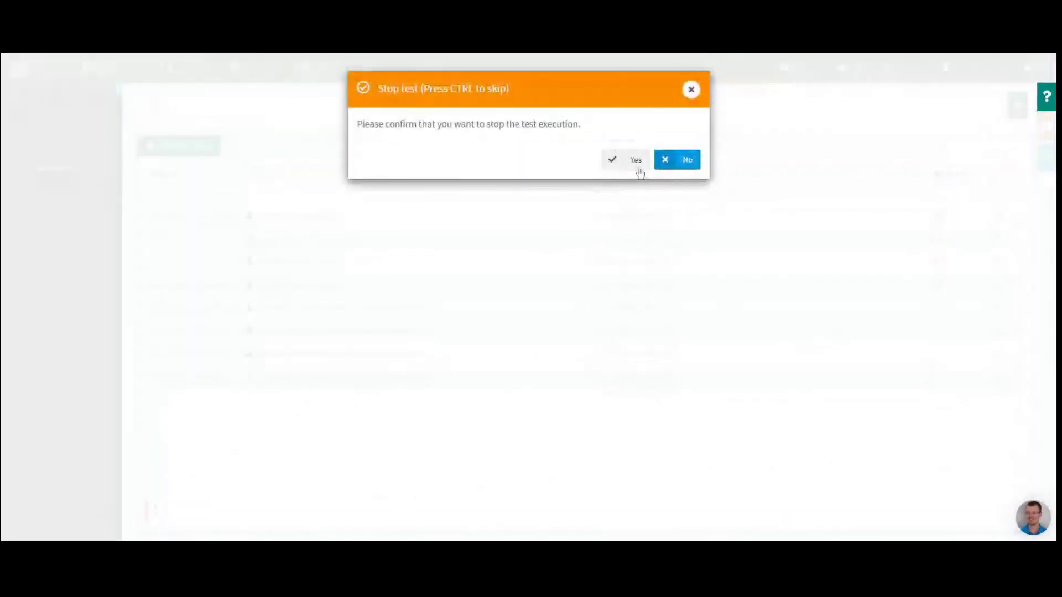
{"action": "left_click", "coordinate": [635, 160]}
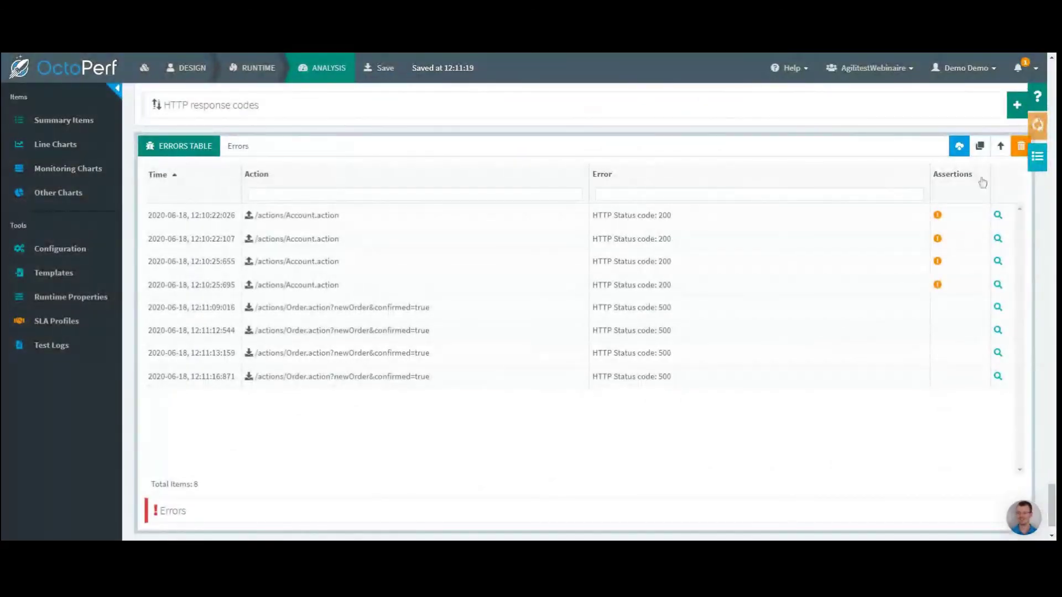
Step: Use the report summary to go to the Top Response Time and Response Codes Repartition charts
{"action": "scroll", "coordinate": [1040, 170], "scroll_direction": "down", "scroll_amount": 2}
{"action": "left_click", "coordinate": [1039, 165]}
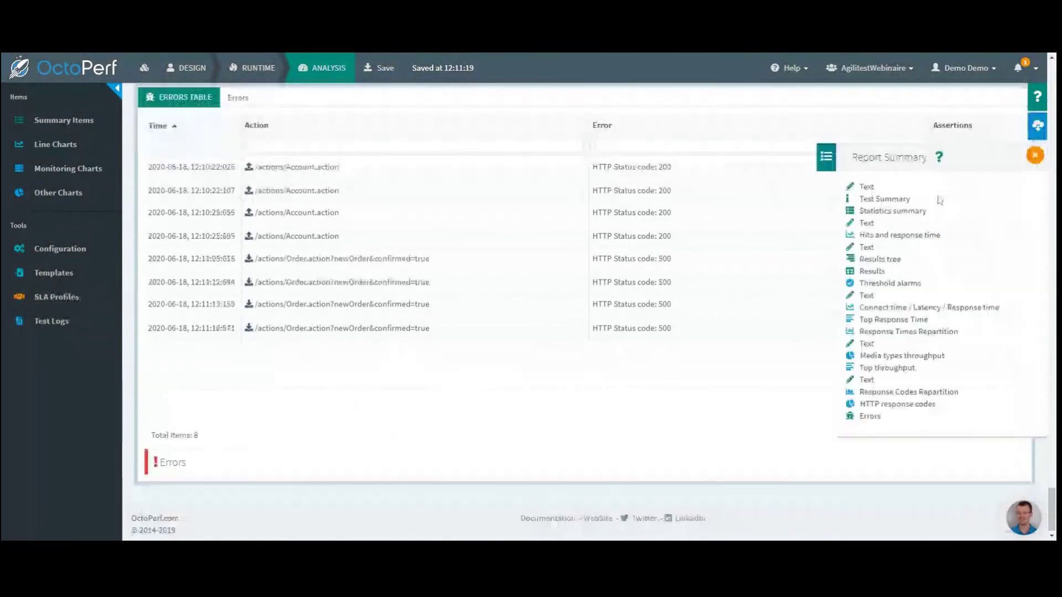
{"action": "left_click", "coordinate": [887, 325]}
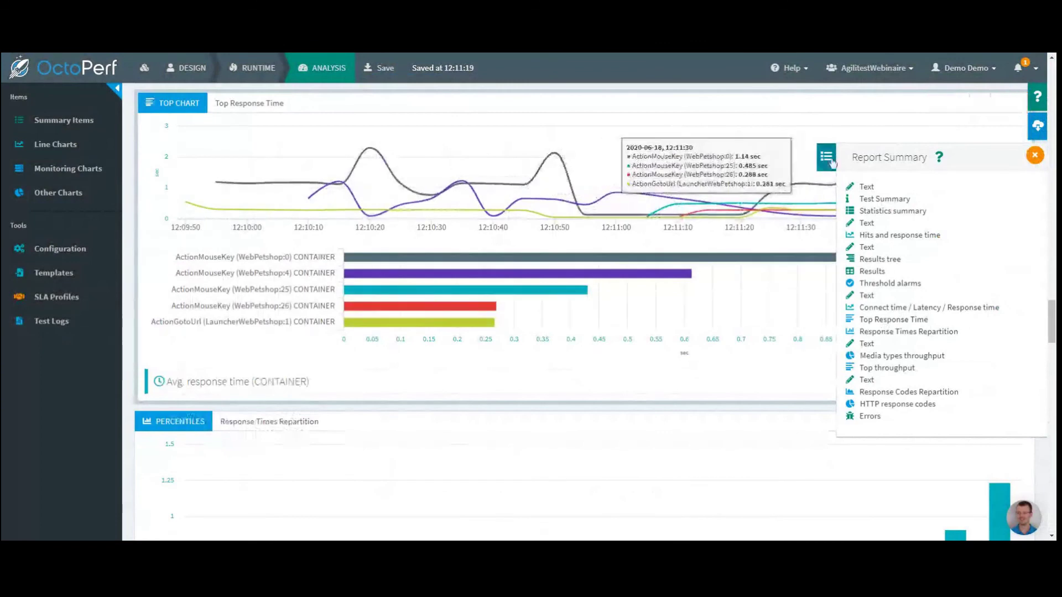
{"action": "left_click", "coordinate": [887, 393]}
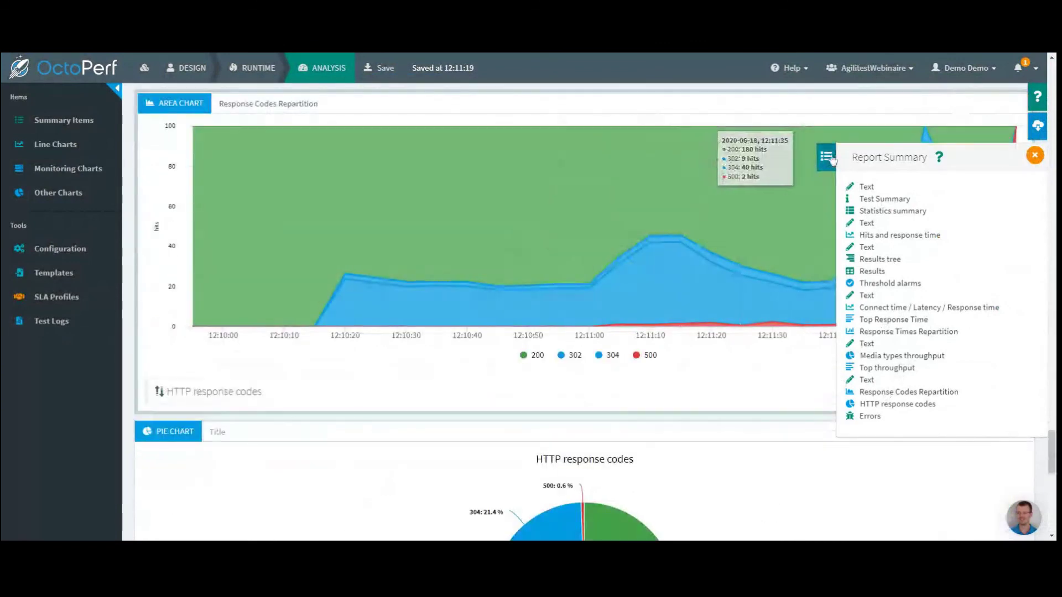
{"action": "left_click", "coordinate": [763, 171]}
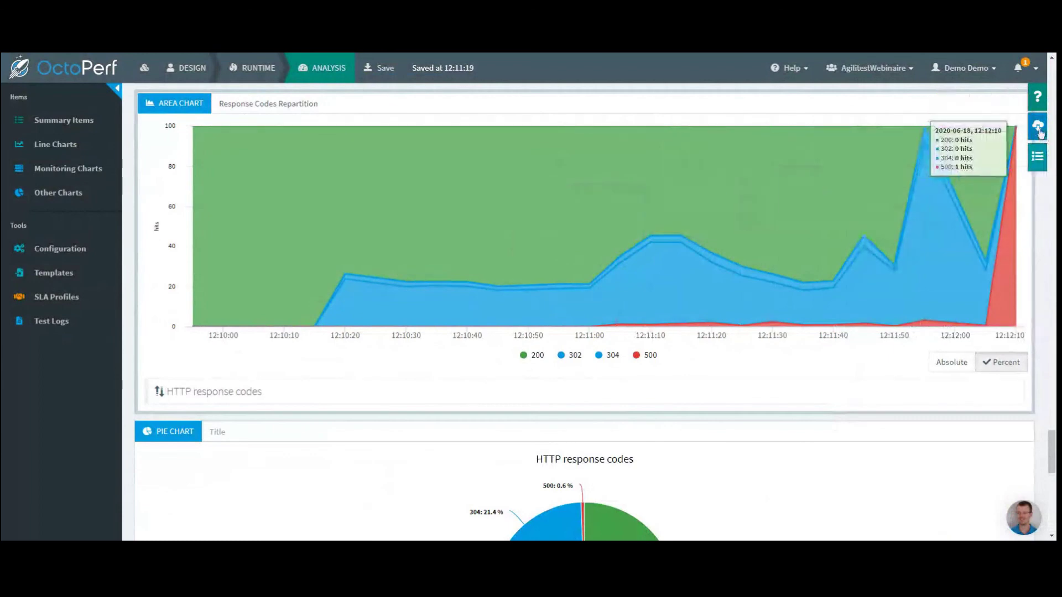
Step: Preview the printable version of the Standard report through its Hits and response time chart, and return to the report
{"action": "left_click", "coordinate": [1038, 126]}
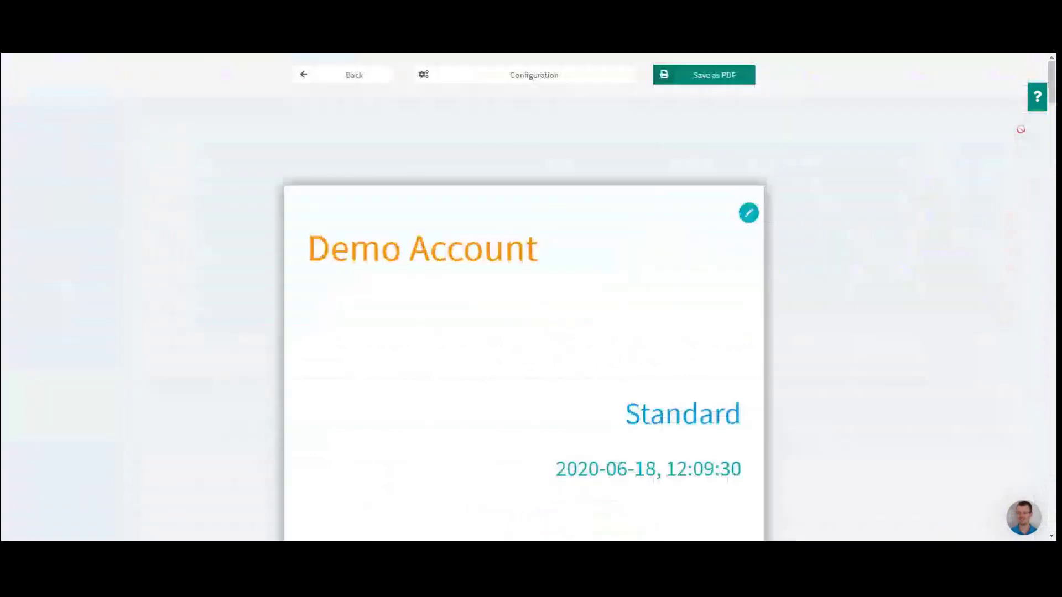
{"action": "scroll", "coordinate": [451, 260], "scroll_direction": "down", "scroll_amount": 6}
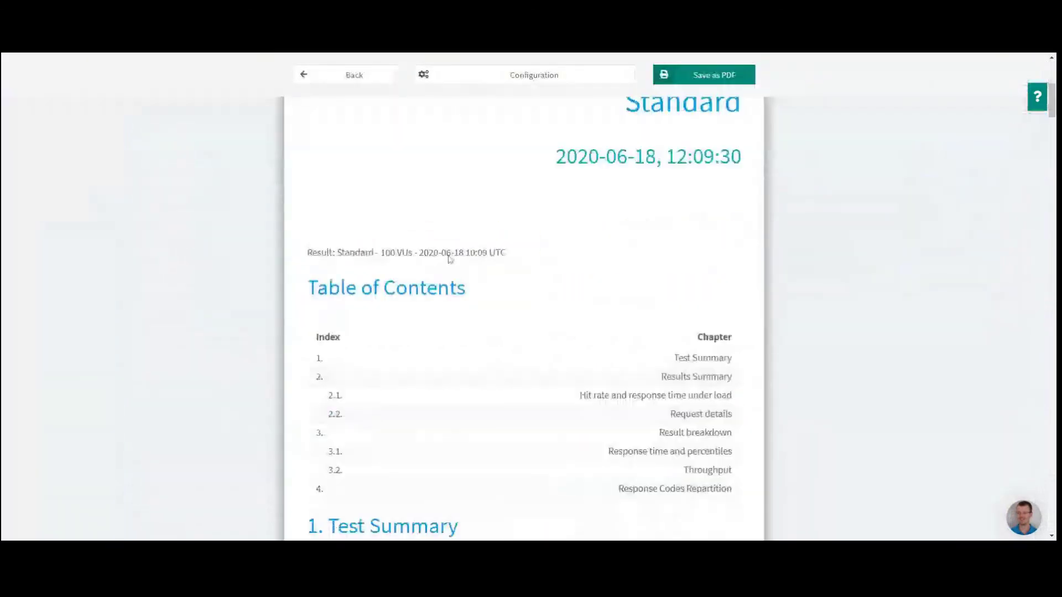
{"action": "scroll", "coordinate": [451, 260], "scroll_direction": "down", "scroll_amount": 4}
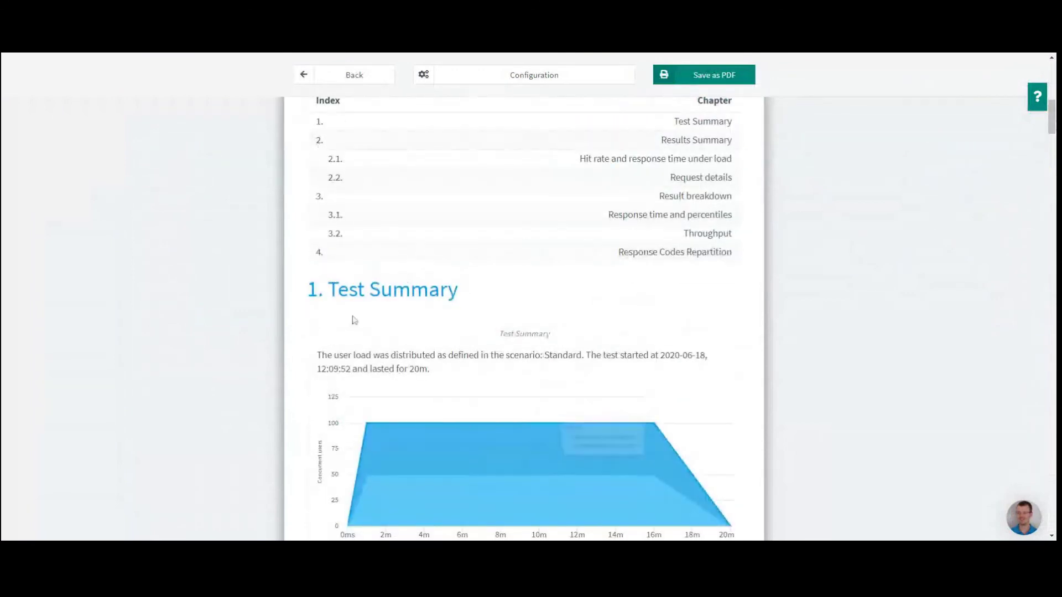
{"action": "scroll", "coordinate": [332, 332], "scroll_direction": "down", "scroll_amount": 1}
{"action": "scroll", "coordinate": [320, 343], "scroll_direction": "down", "scroll_amount": 14}
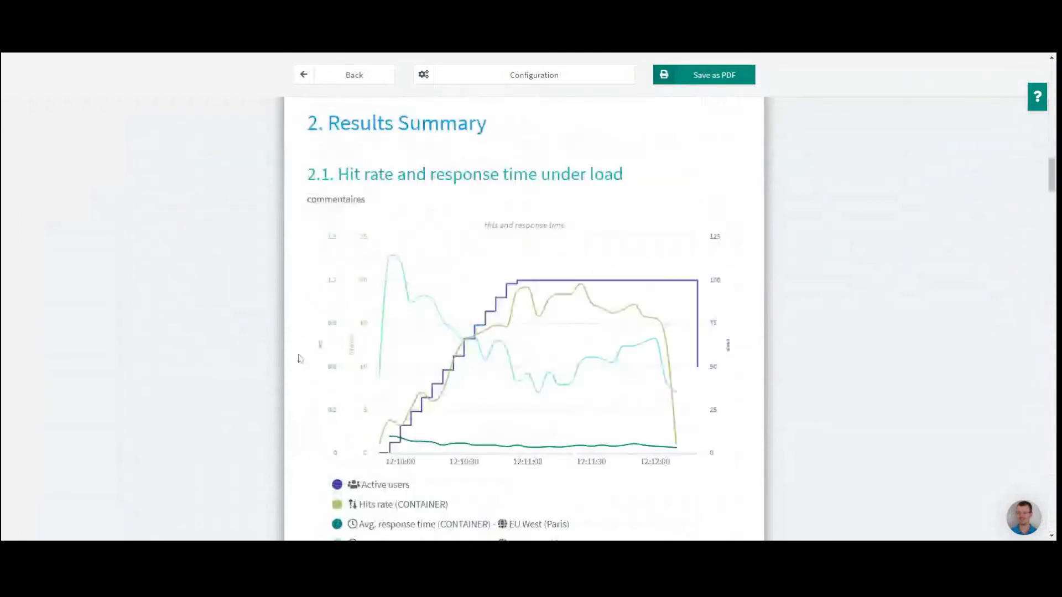
{"action": "scroll", "coordinate": [299, 358], "scroll_direction": "down", "scroll_amount": 2}
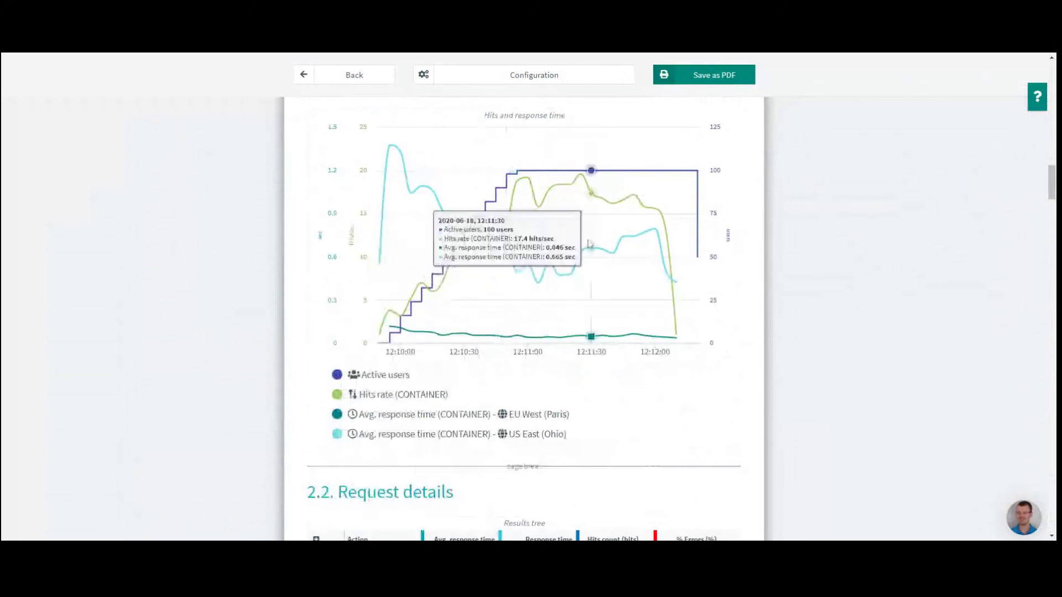
{"action": "left_click", "coordinate": [355, 74]}
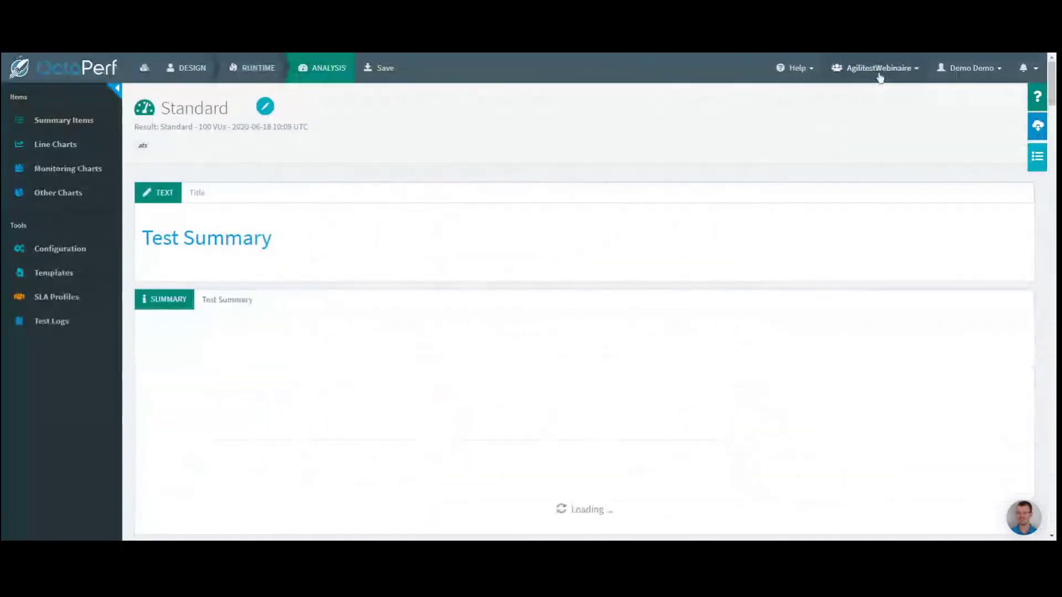
Step: Switch to the Templates workspace and open the test reports of the Demo & test project
{"action": "left_click", "coordinate": [877, 68]}
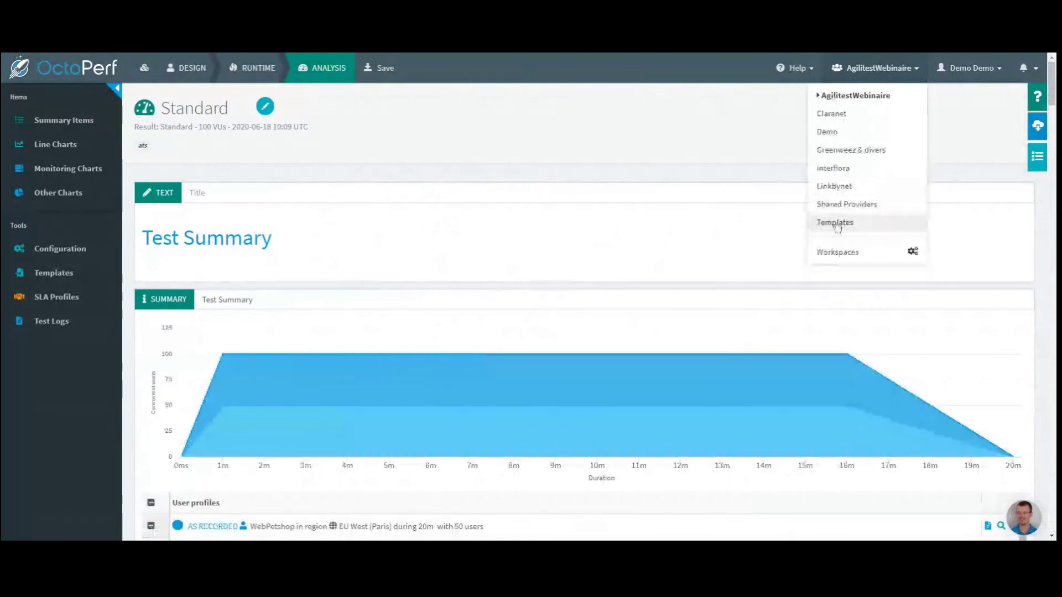
{"action": "left_click", "coordinate": [839, 221]}
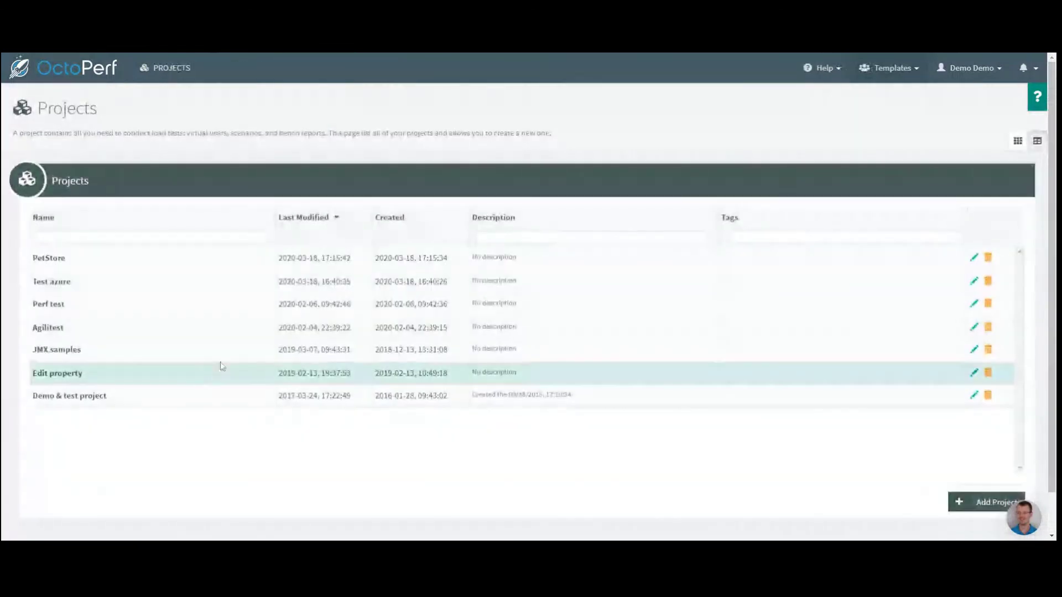
{"action": "left_click", "coordinate": [84, 405]}
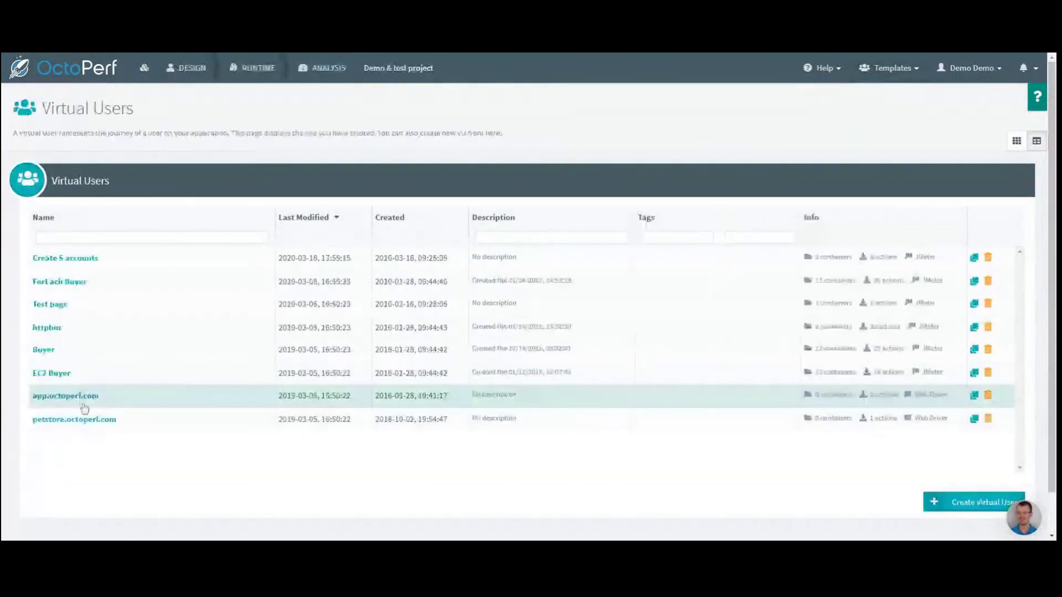
{"action": "left_click", "coordinate": [342, 70]}
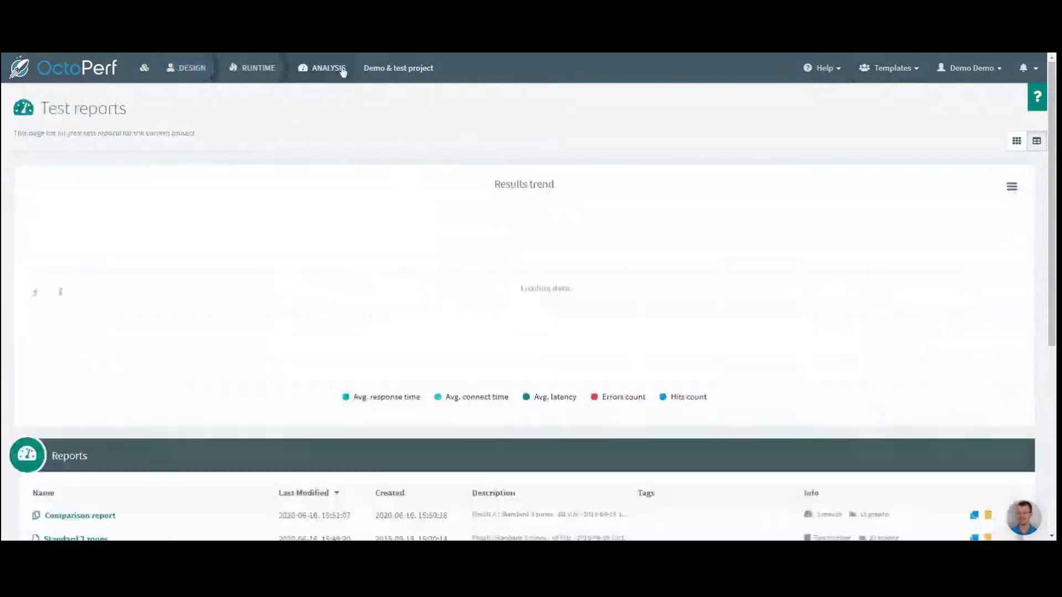
Step: Review the results trend and create a comparison report from the Unitaire, Standard 3 zones and Peak 3 zones results
{"action": "scroll", "coordinate": [5, 323], "scroll_direction": "down", "scroll_amount": 3}
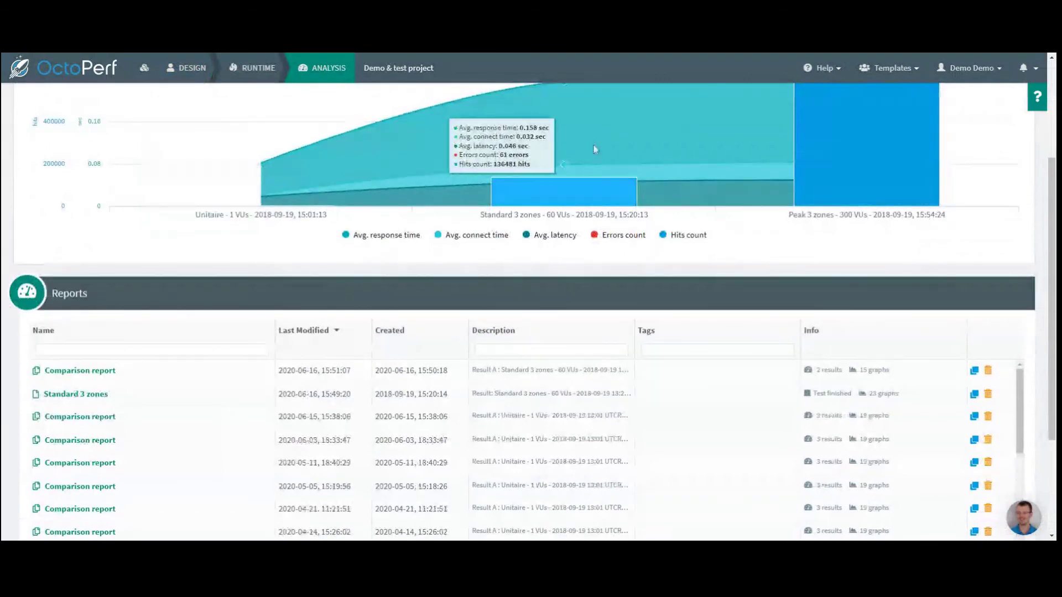
{"action": "scroll", "coordinate": [591, 148], "scroll_direction": "up", "scroll_amount": 1}
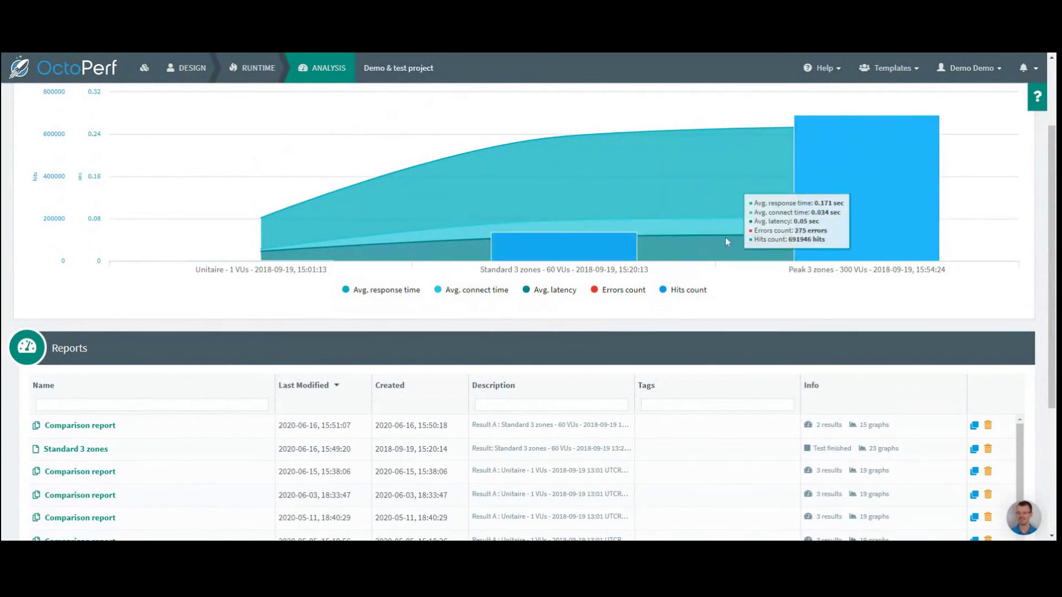
{"action": "scroll", "coordinate": [1042, 397], "scroll_direction": "down", "scroll_amount": 2}
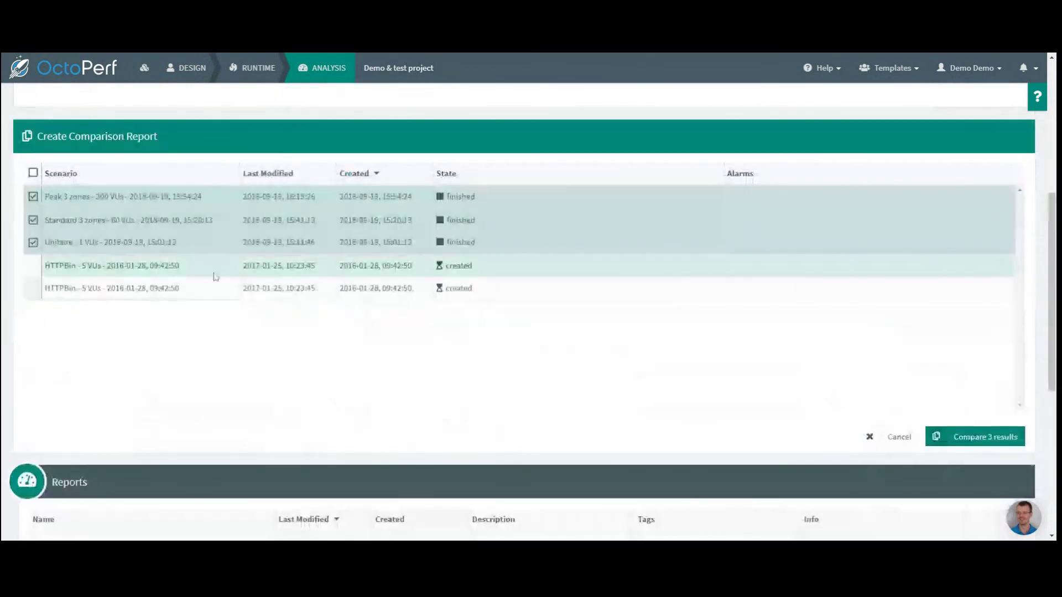
{"action": "left_click", "coordinate": [951, 444]}
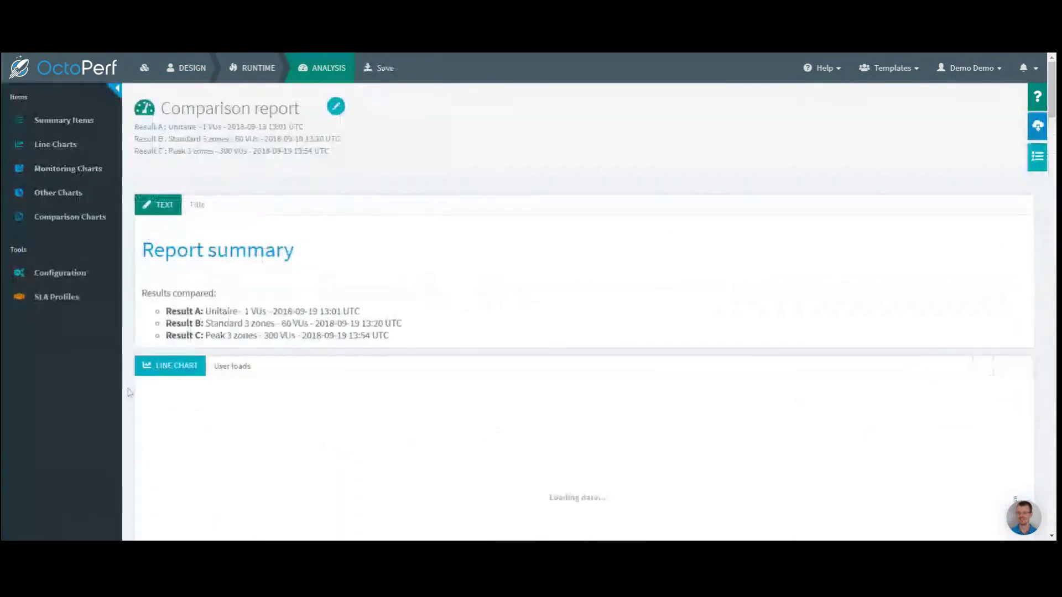
Step: Examine the user loads and the delta table's average response times for Landing Page and Login Page across the three results
{"action": "scroll", "coordinate": [344, 300], "scroll_direction": "down", "scroll_amount": 5}
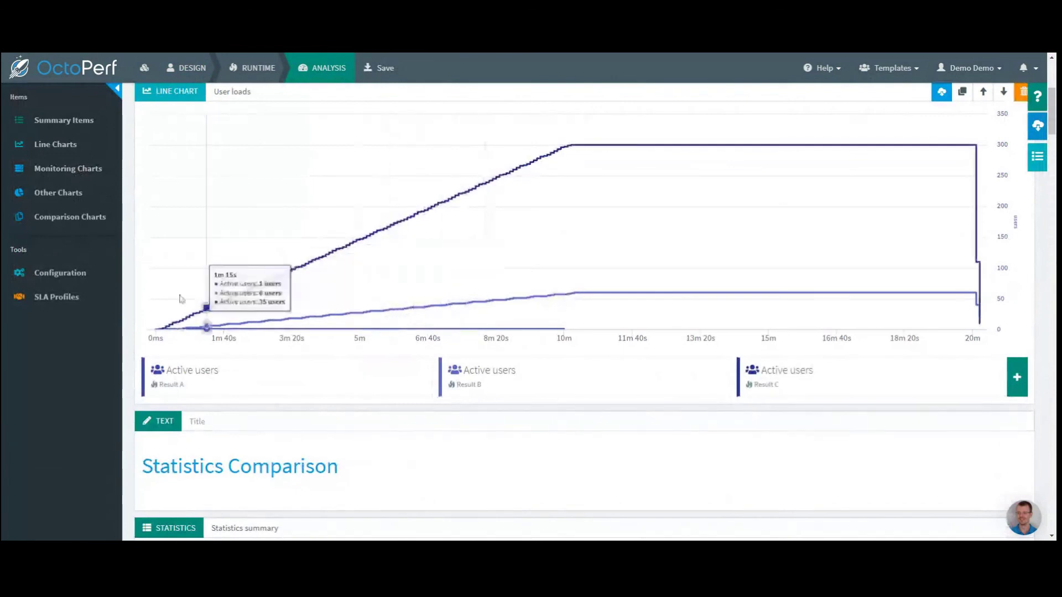
{"action": "scroll", "coordinate": [177, 287], "scroll_direction": "down", "scroll_amount": 1}
{"action": "scroll", "coordinate": [125, 336], "scroll_direction": "down", "scroll_amount": 10}
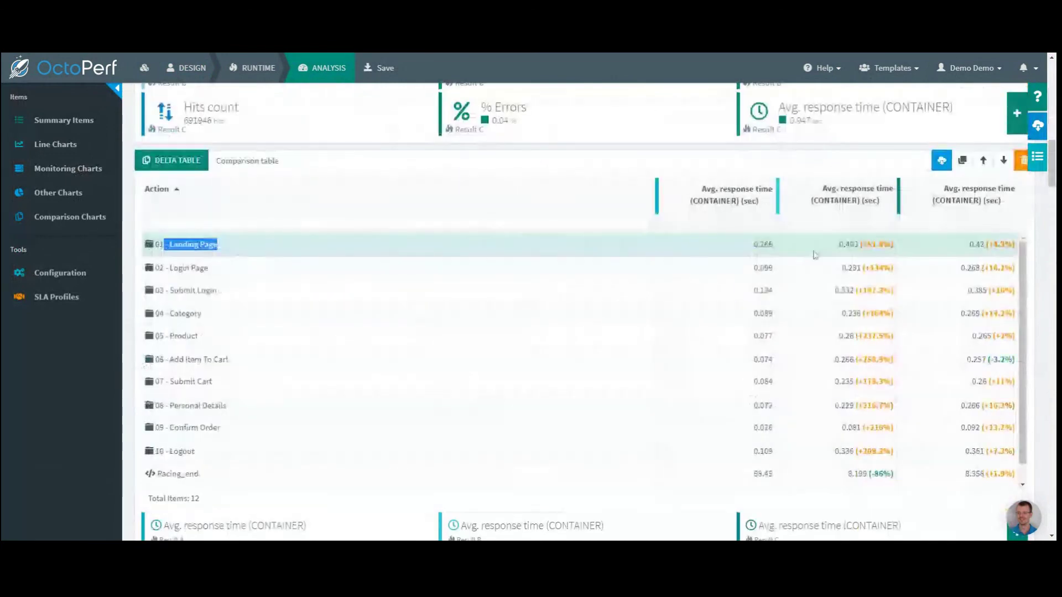
{"action": "double_click", "coordinate": [883, 244]}
{"action": "triple_click", "coordinate": [999, 244]}
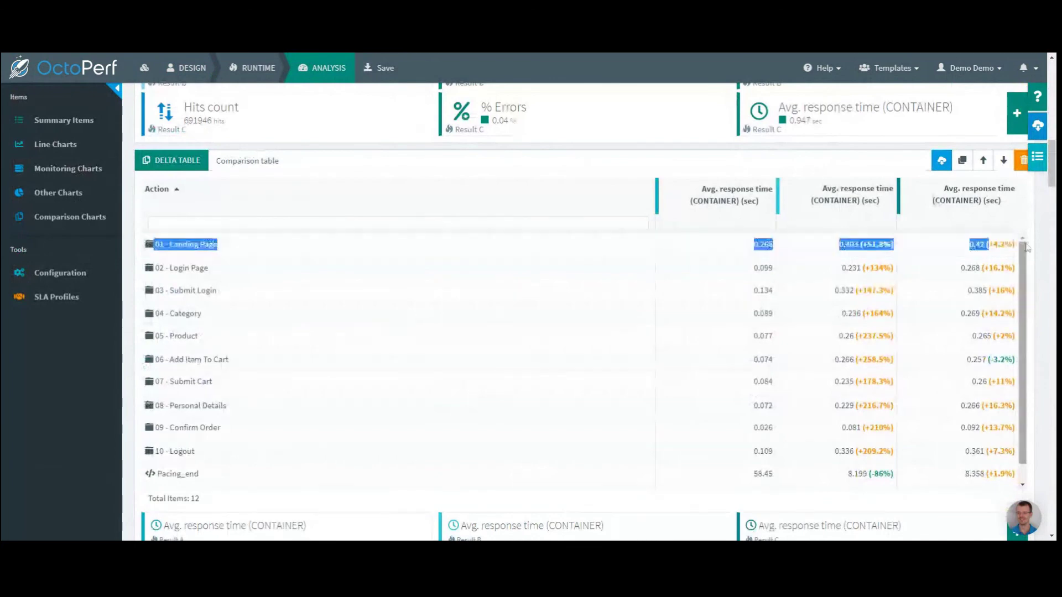
{"action": "double_click", "coordinate": [997, 268]}
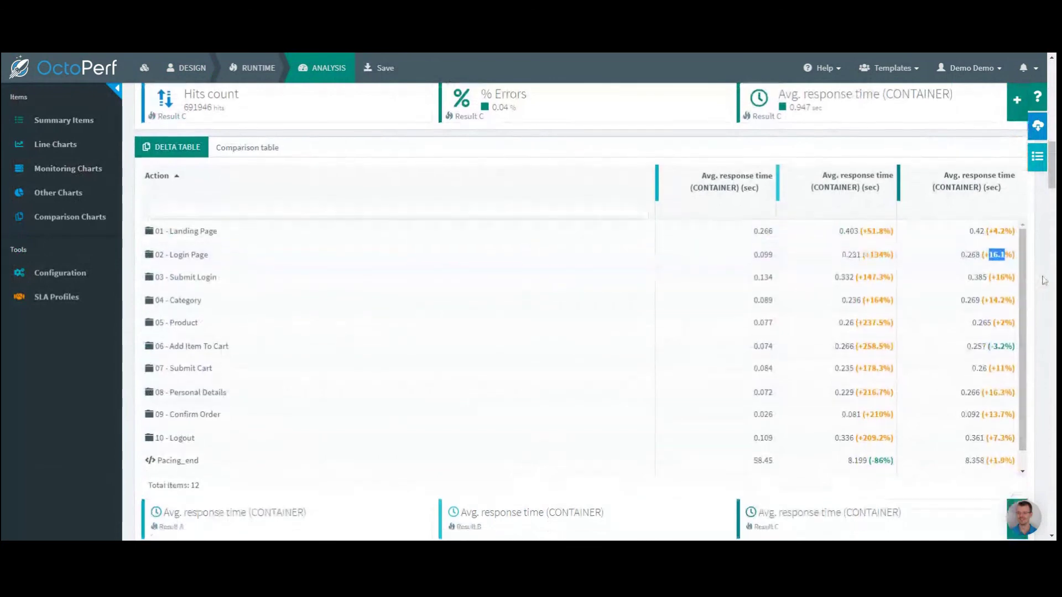
Step: Inspect the HTTP response codes pie charts of the three compared results
{"action": "scroll", "coordinate": [1045, 280], "scroll_direction": "down", "scroll_amount": 6}
{"action": "scroll", "coordinate": [959, 282], "scroll_direction": "down", "scroll_amount": 2}
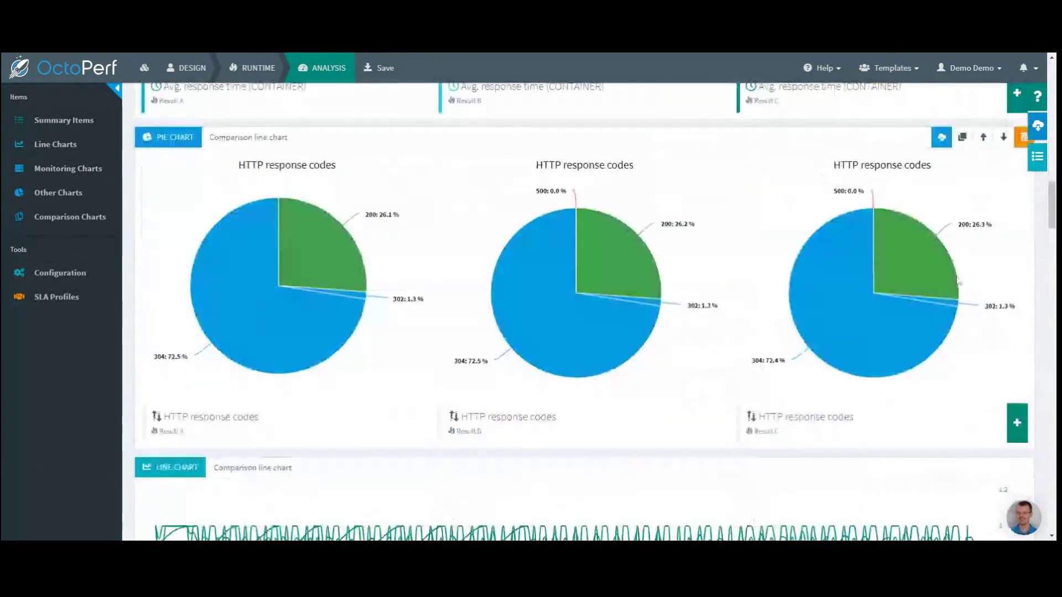
{"action": "mouse_move", "coordinate": [895, 319]}
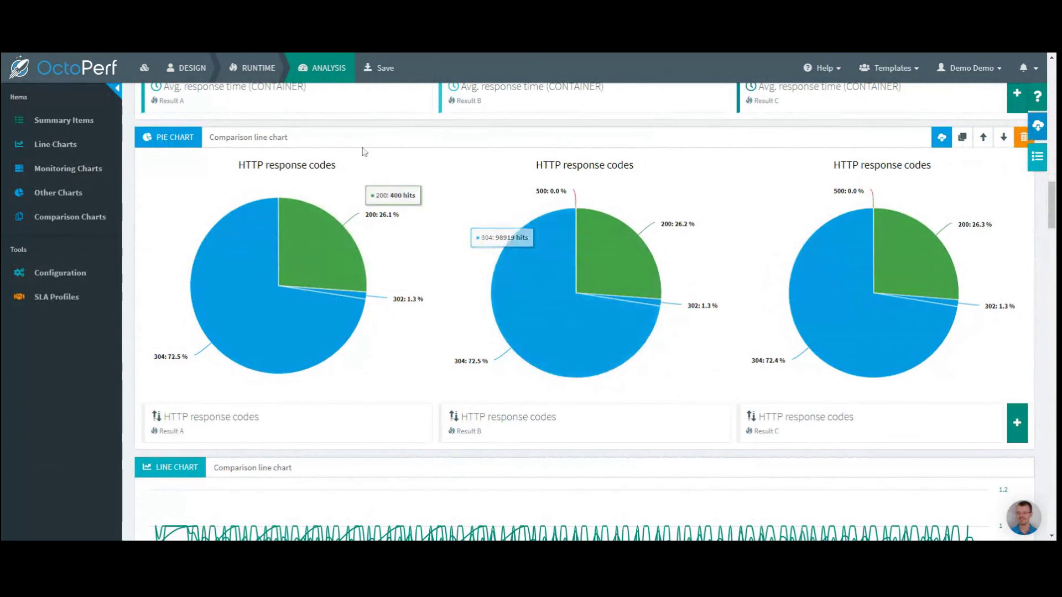
{"action": "left_click", "coordinate": [323, 71]}
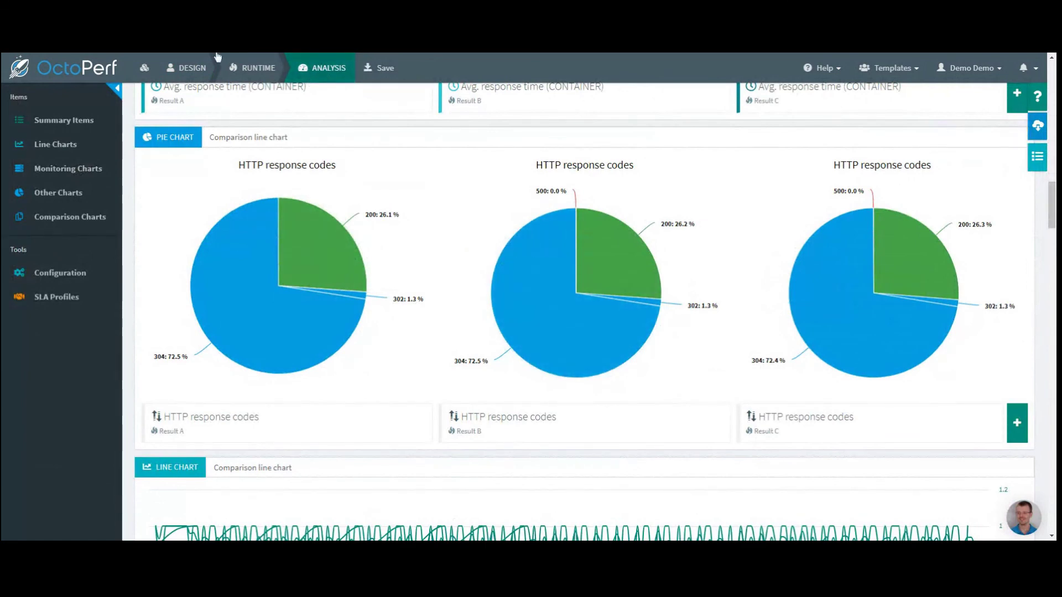